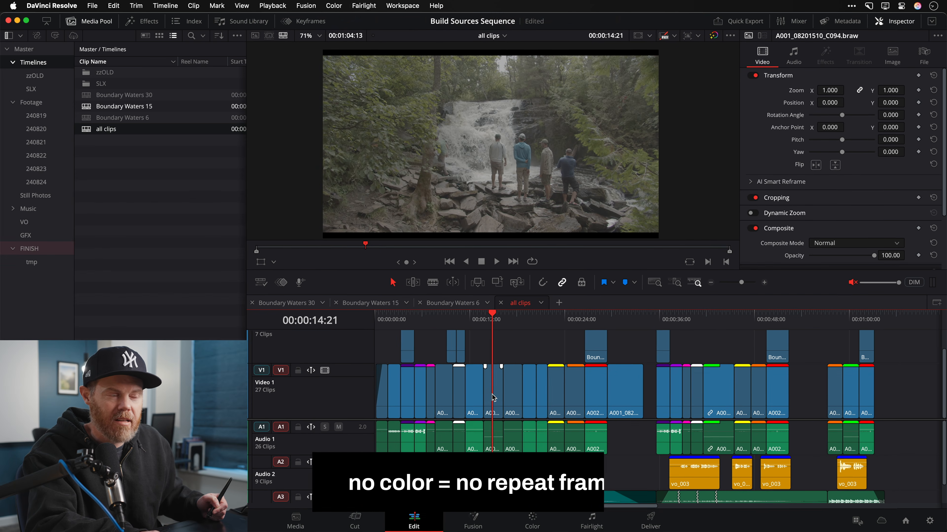
left_click_drag(377, 437, 378, 436)
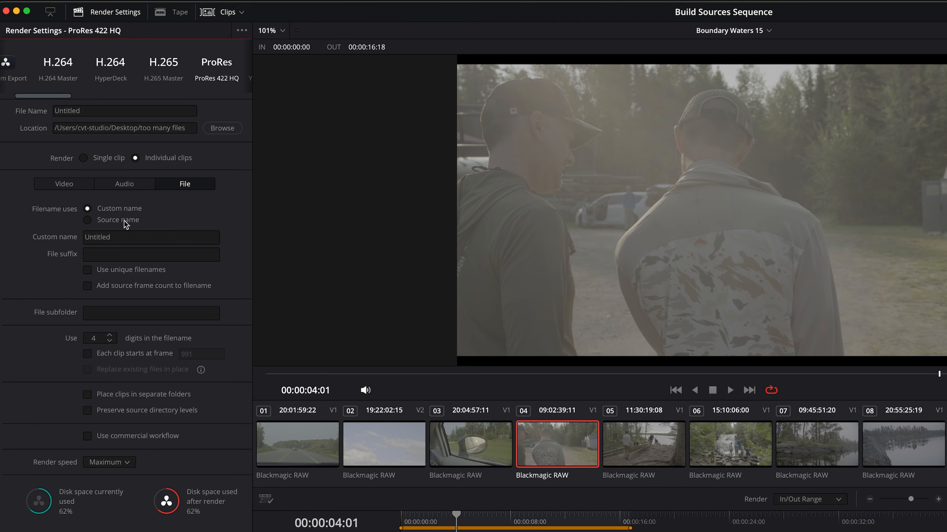
- Set the render file options to use source names with unique filenames added as a prefix, and enable the commercial workflow
left_click(124, 220)
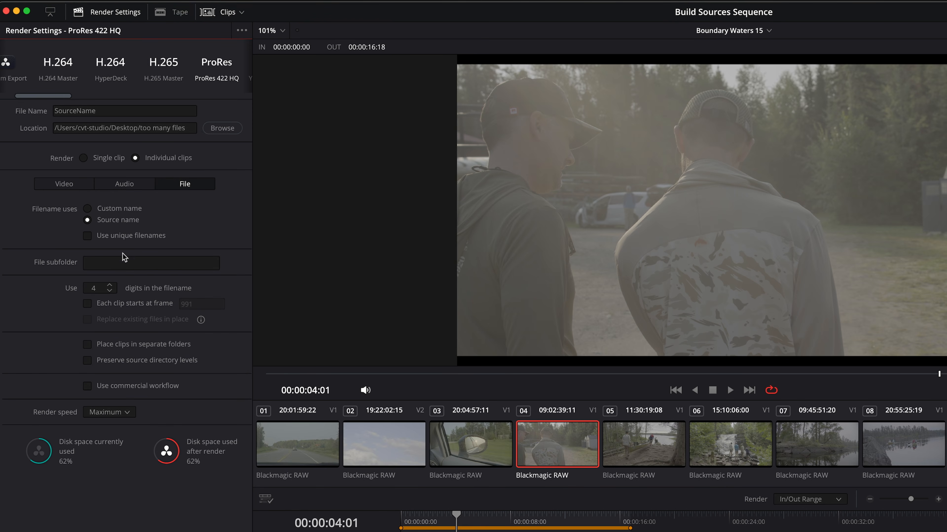
left_click(123, 236)
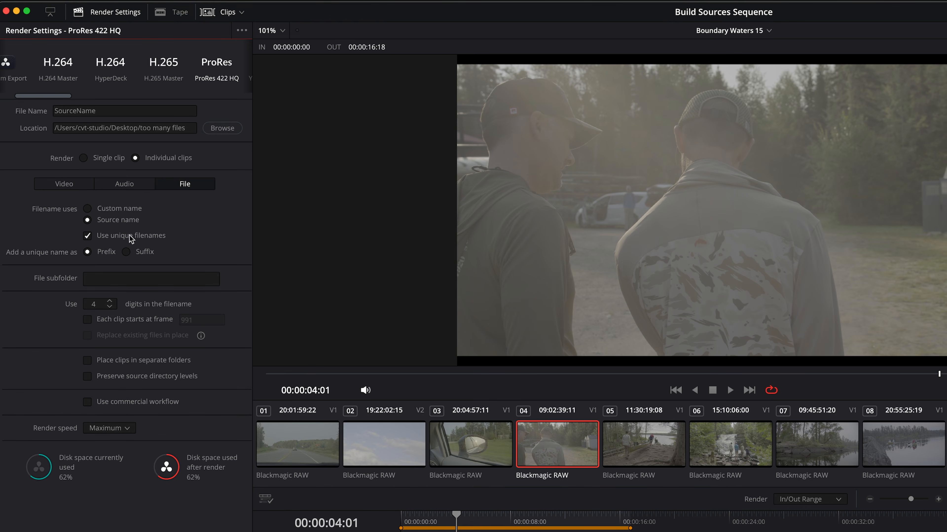
left_click(115, 403)
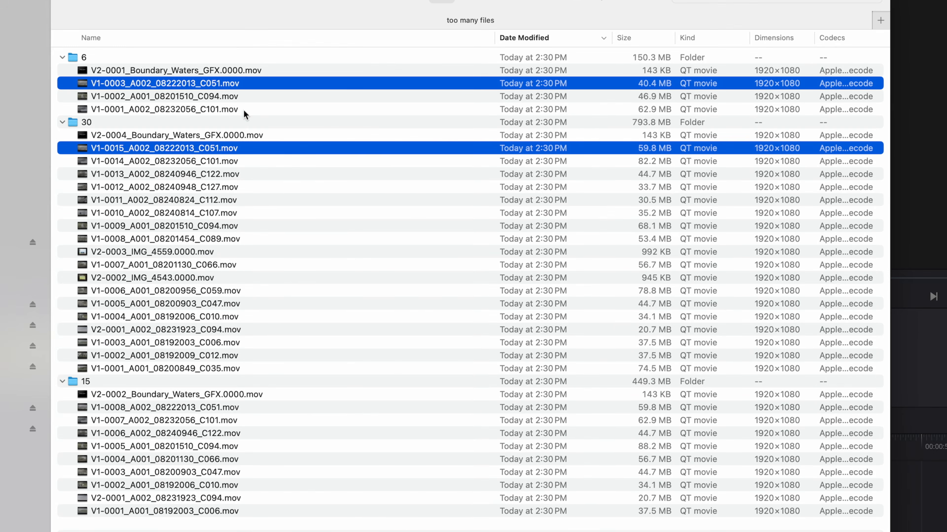
- Add the folder 15 render of A002_08222013_C051 to the selected matches from folders 6 and 30 and preview the duplicates
left_click(290, 408, "super")
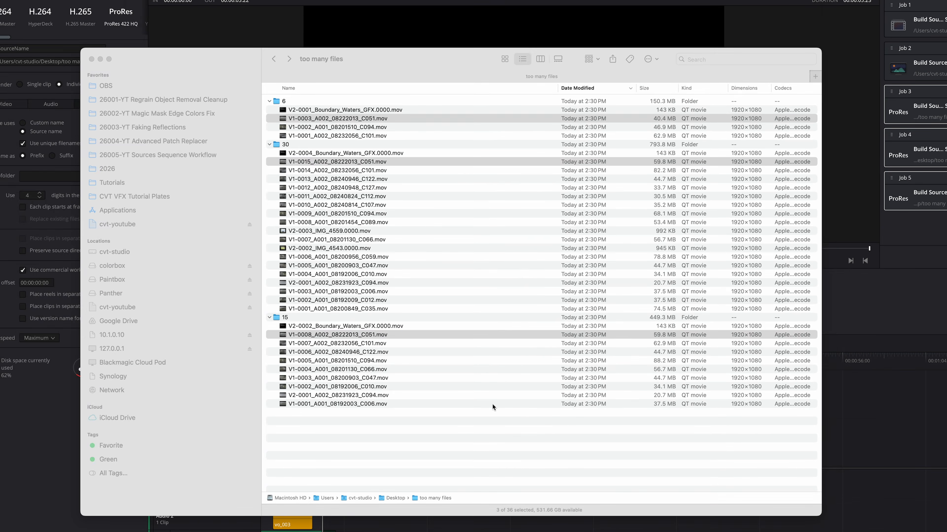
key("space")
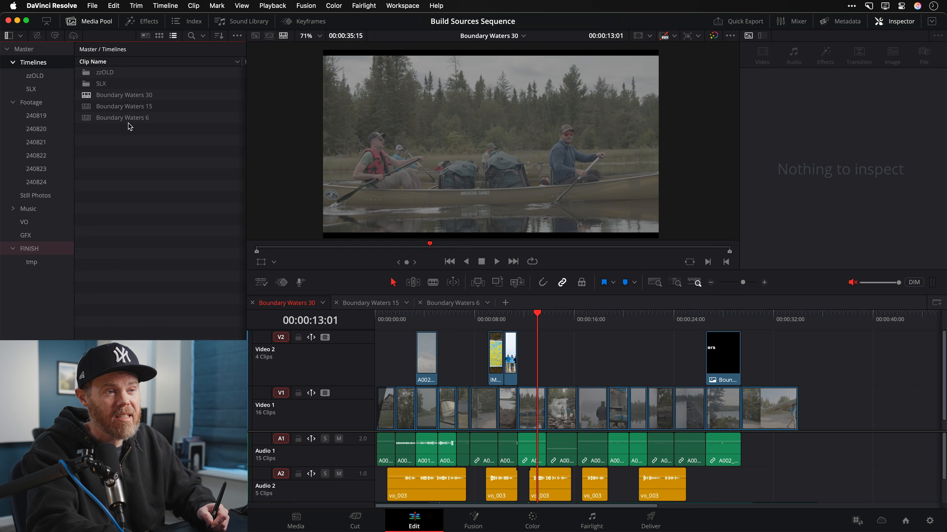
- Transcode used media from the Boundary Waters 30, 15 and 6 timelines to 320 x 180 DPX, RGB 10 bits, with 4-frame handles
left_click_drag(120, 121, 164, 87)
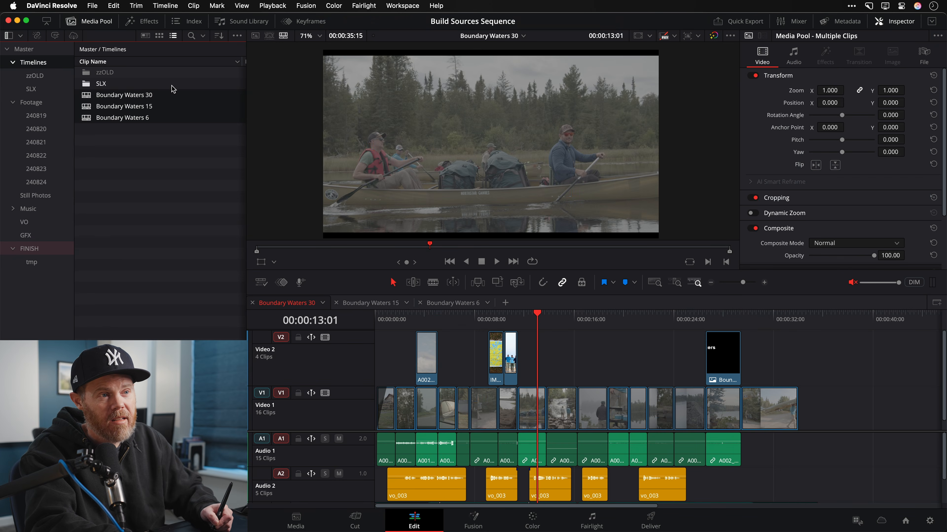
left_click(92, 5)
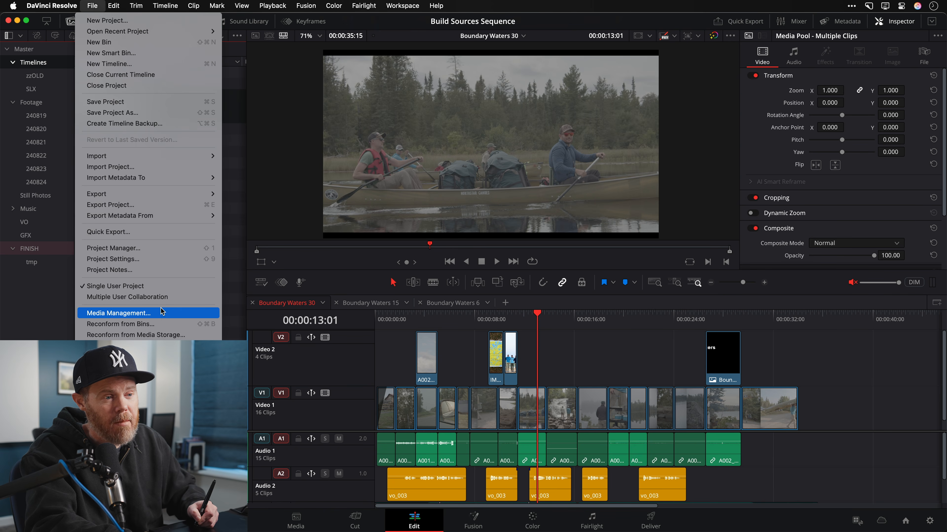
left_click(119, 313)
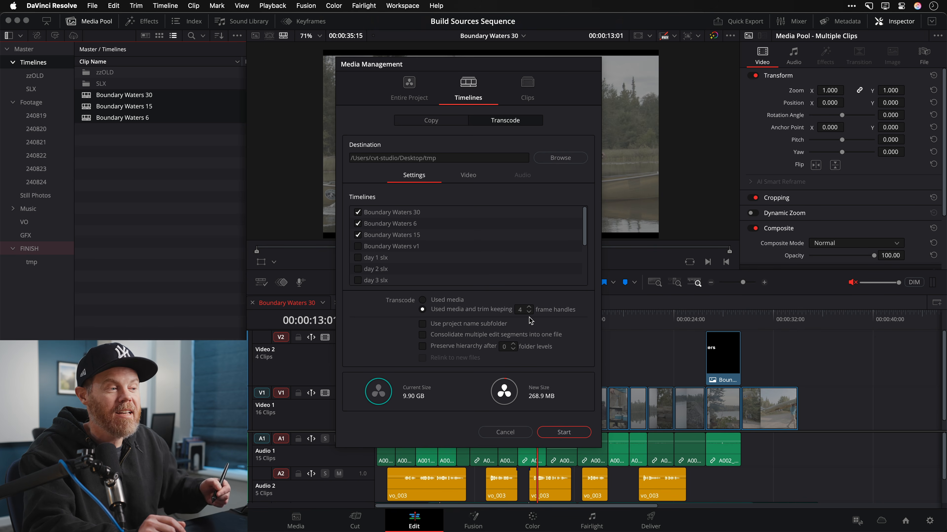
left_click(468, 176)
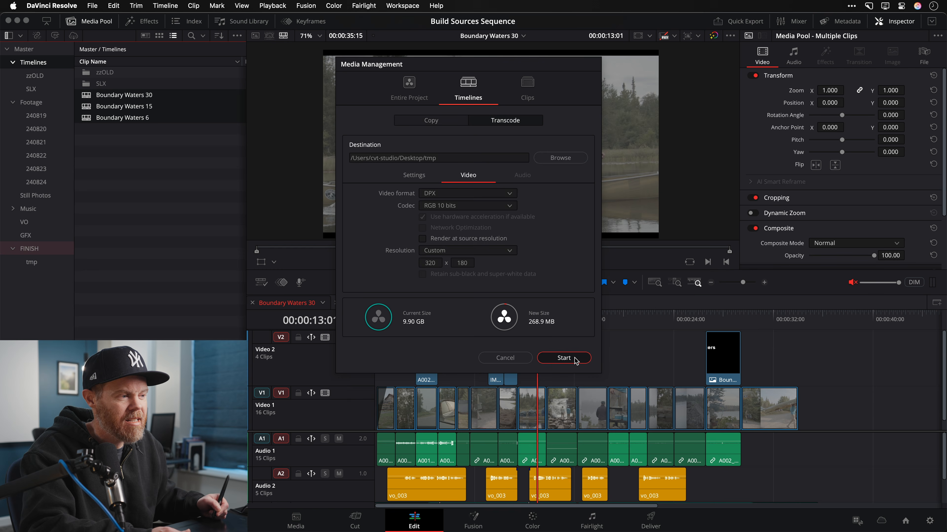
left_click(564, 357)
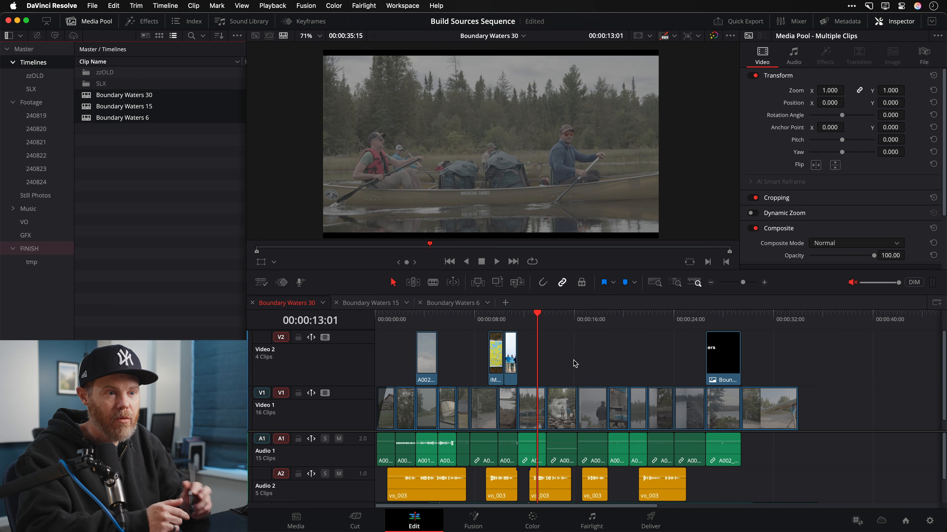
- Open the tmp bin under FINISH and switch to Finder to examine transcoded folders A001_08192003_C006 and A001_08200956_C059_S000
left_click(154, 205)
left_click(41, 259)
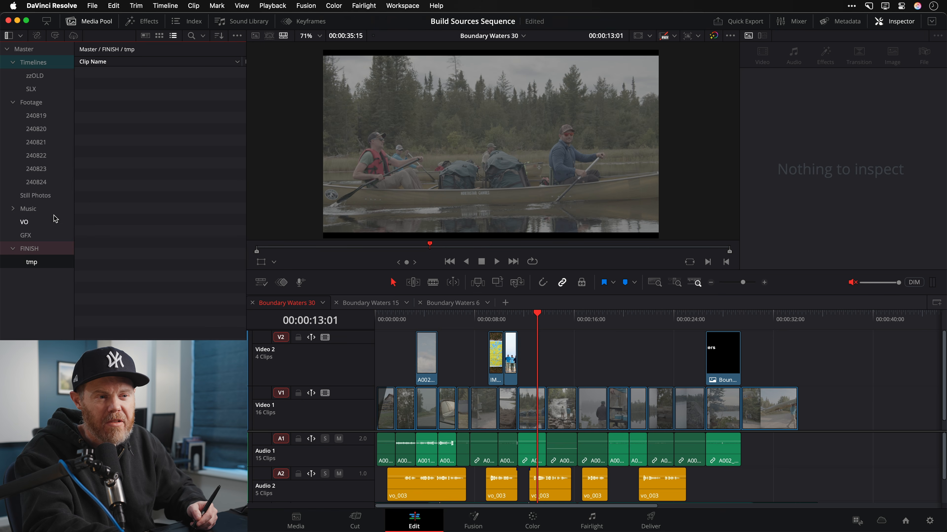
key("super+Tab")
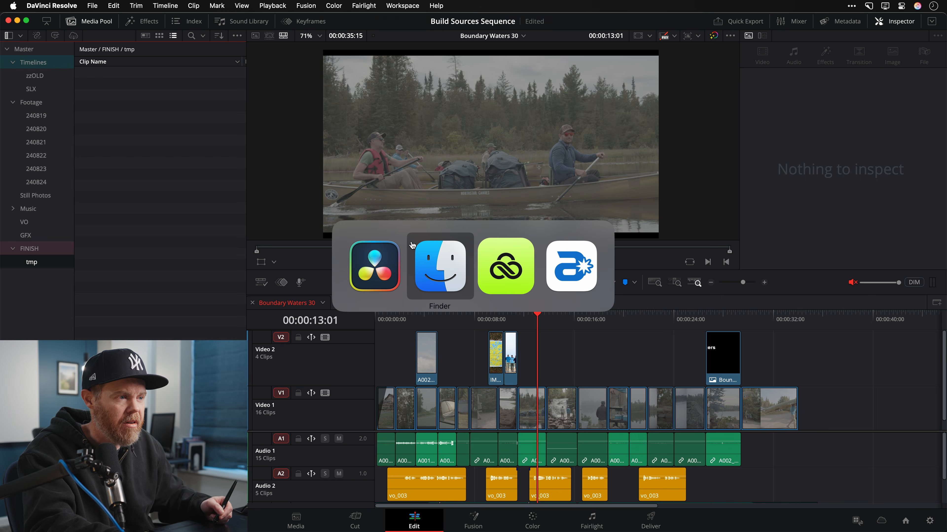
left_click(568, 129)
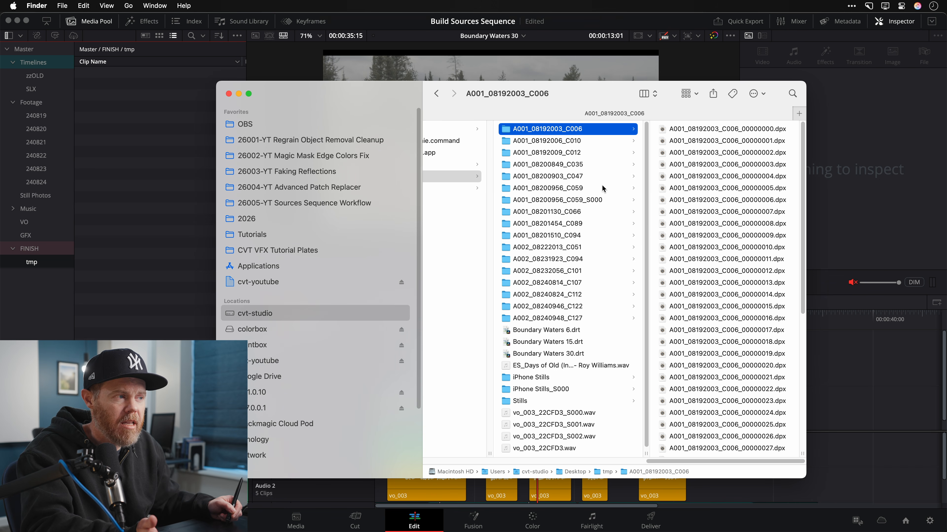
left_click(604, 198)
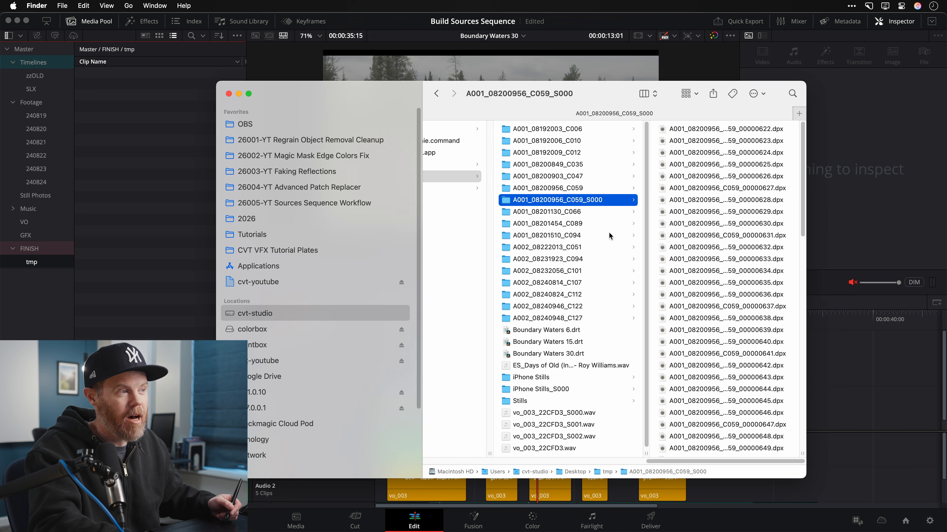
- Import the transcoded clip folders from A001_08192003_C006 through A002_08240948_C127 into DaVinci Resolve's tmp bin
left_click(584, 129)
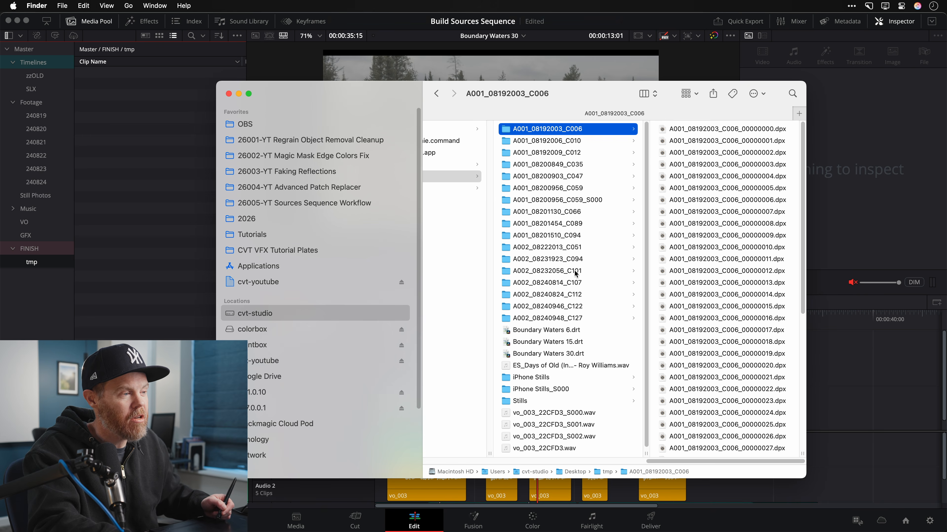
left_click(576, 318, "shift")
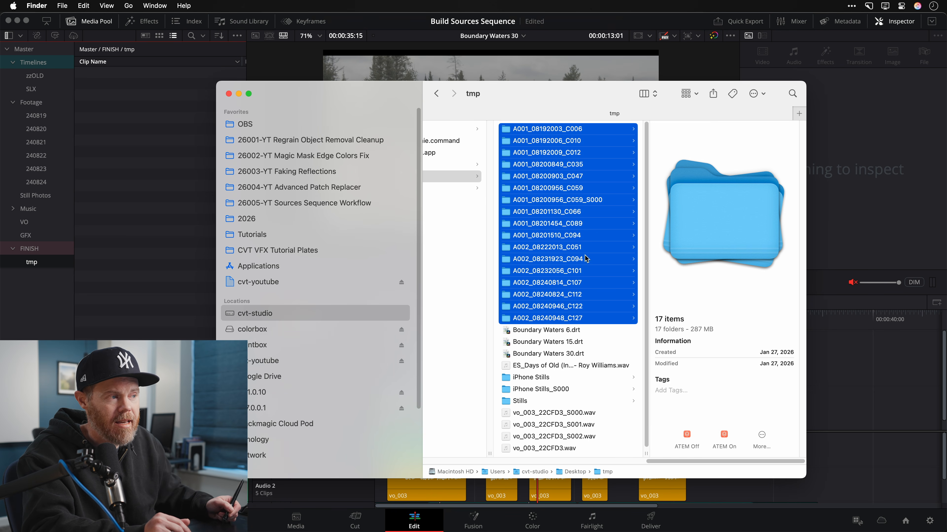
left_click_drag(560, 218, 153, 229)
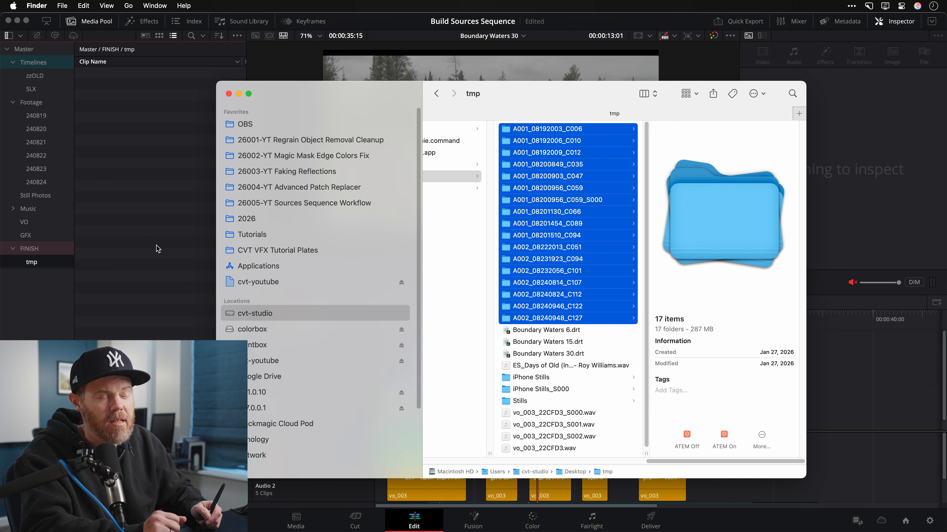
left_click(137, 307)
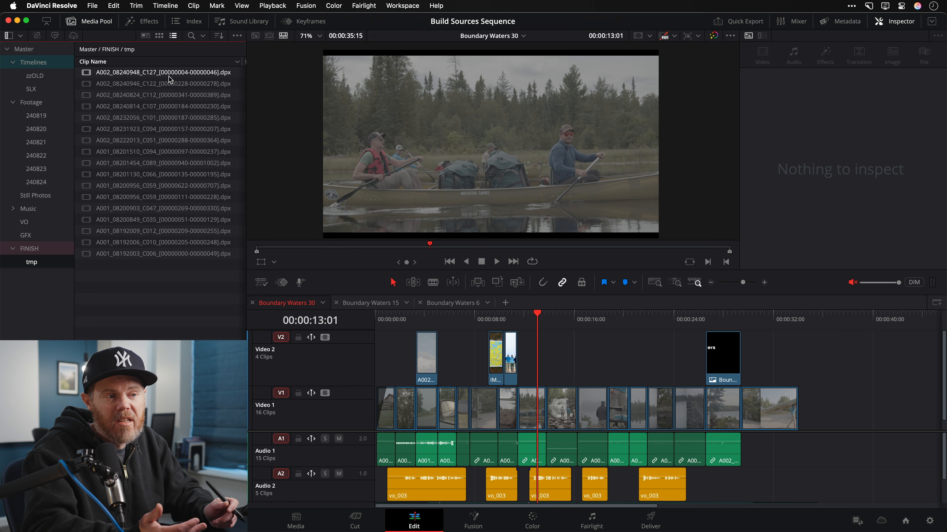
- Sort the tmp bin by ascending clip name and load the first clip, A001_08192003_C006, in the source viewer
left_click(130, 62)
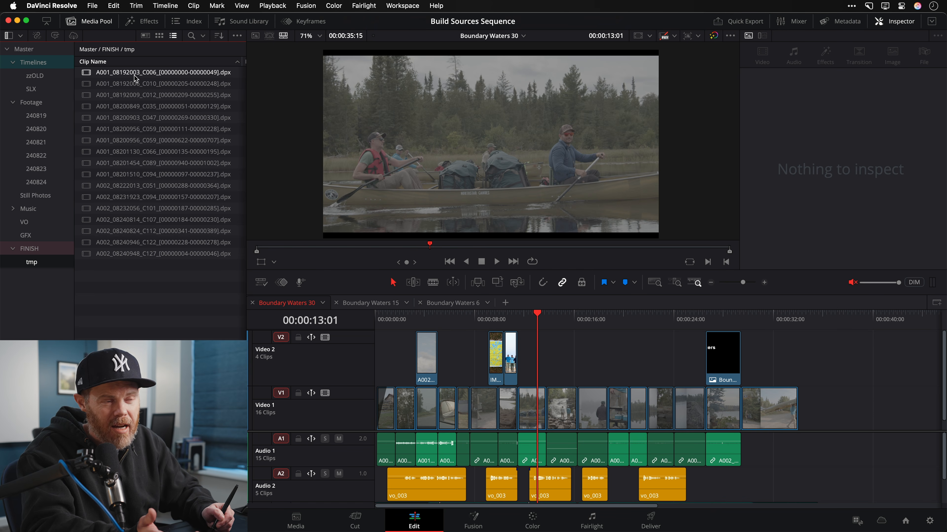
double_click(88, 73)
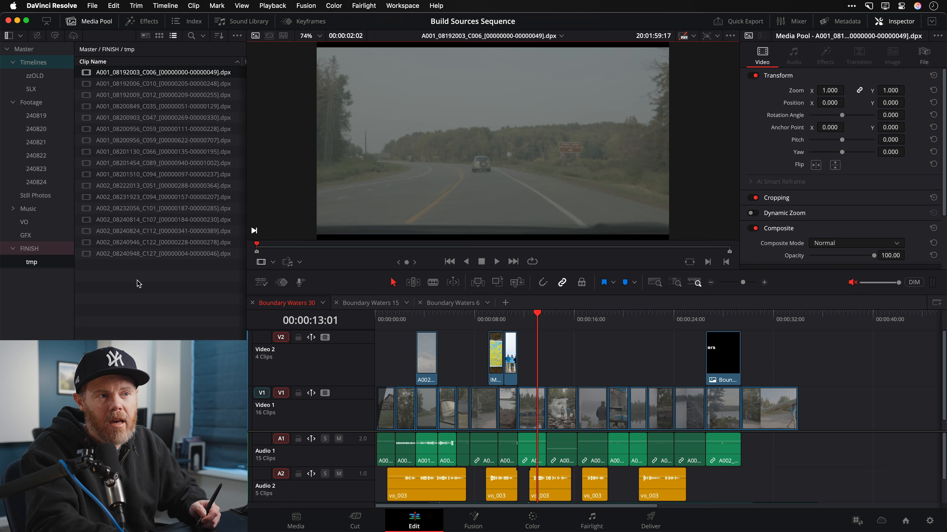
left_click(130, 309)
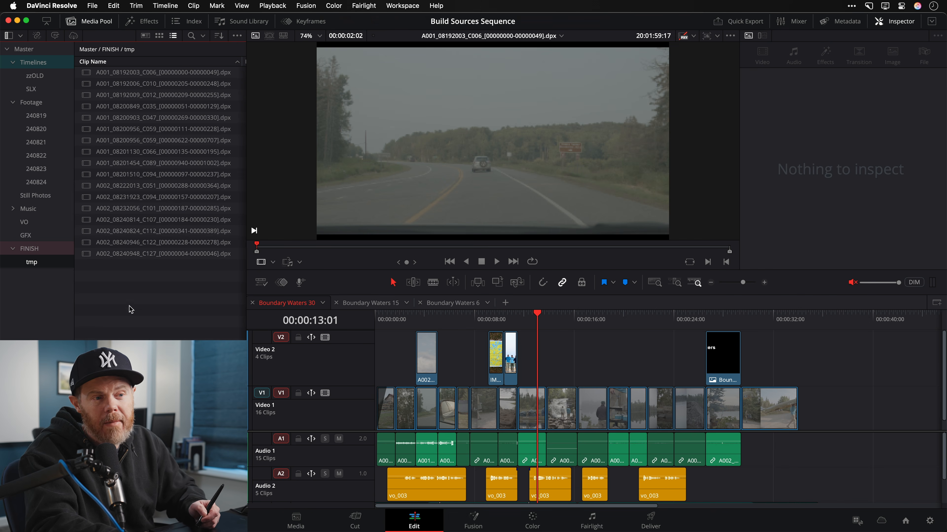
- Create a new timeline named publish from the tmp bin
right_click(35, 263)
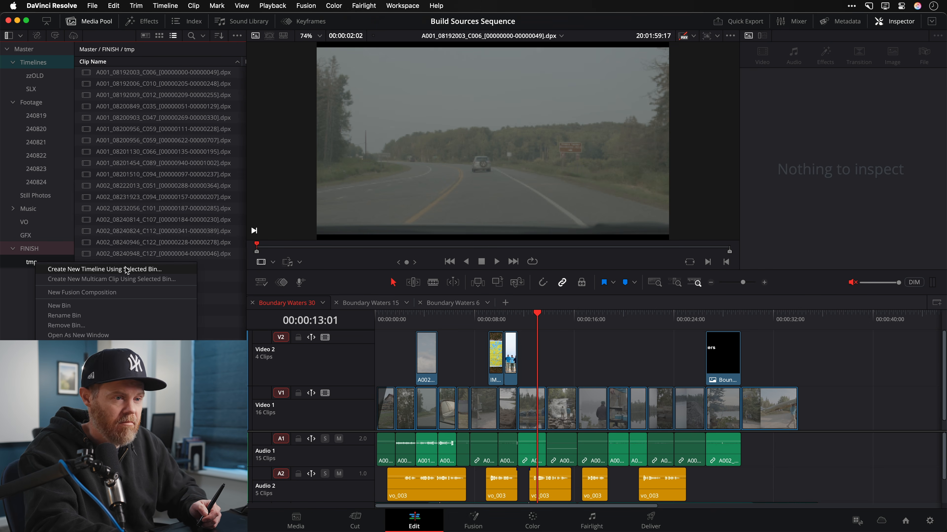
left_click(156, 269)
type("publish")
key("Return")
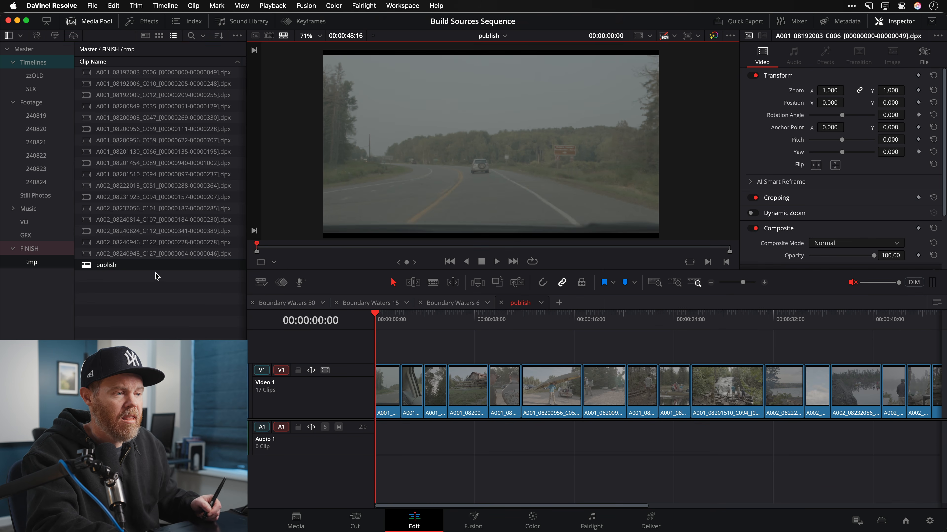
- Scrub the publish timeline to the waterfall shot and examine the file details of clip A001_08201510_C094
left_click_drag(426, 315, 751, 343)
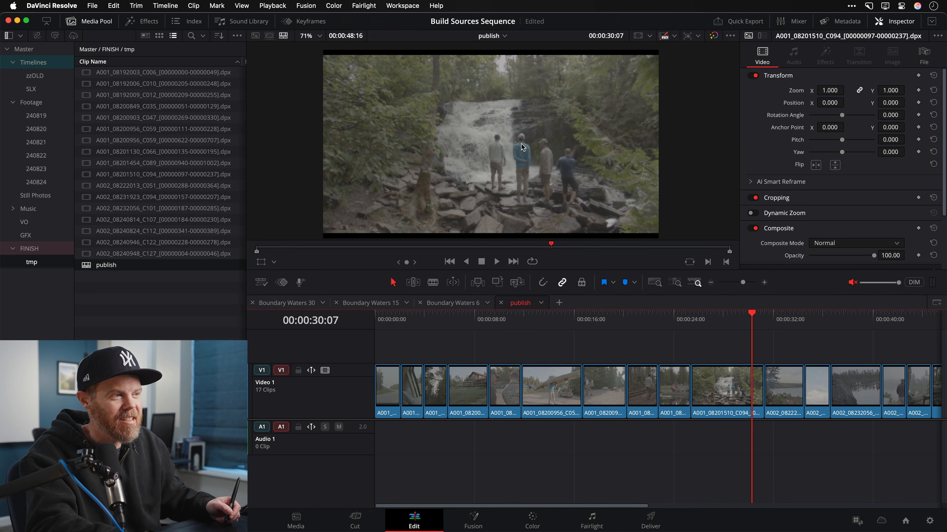
left_click(725, 388)
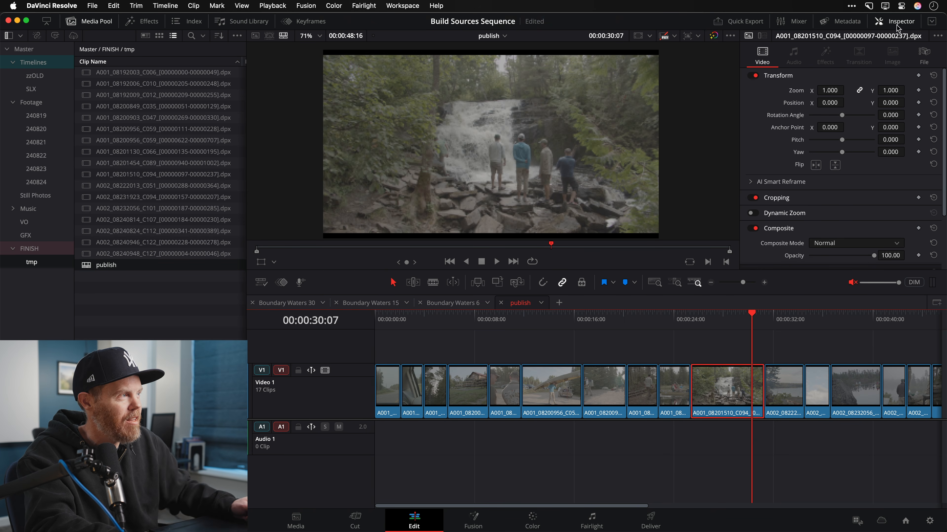
left_click(923, 54)
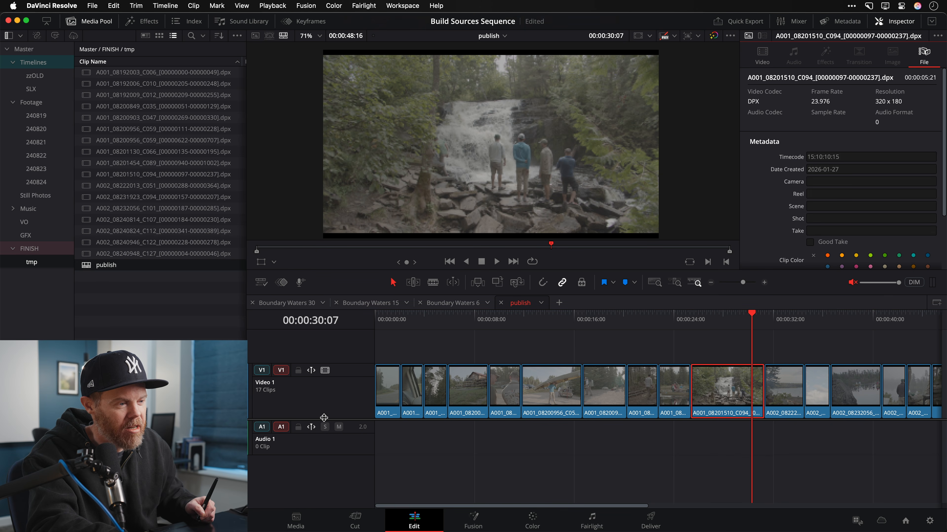
- Duplicate all Video 1 clips of the publish timeline onto a new Video 2 track directly above them
left_click_drag(334, 419, 335, 464)
key("shift+z")
left_click(673, 354)
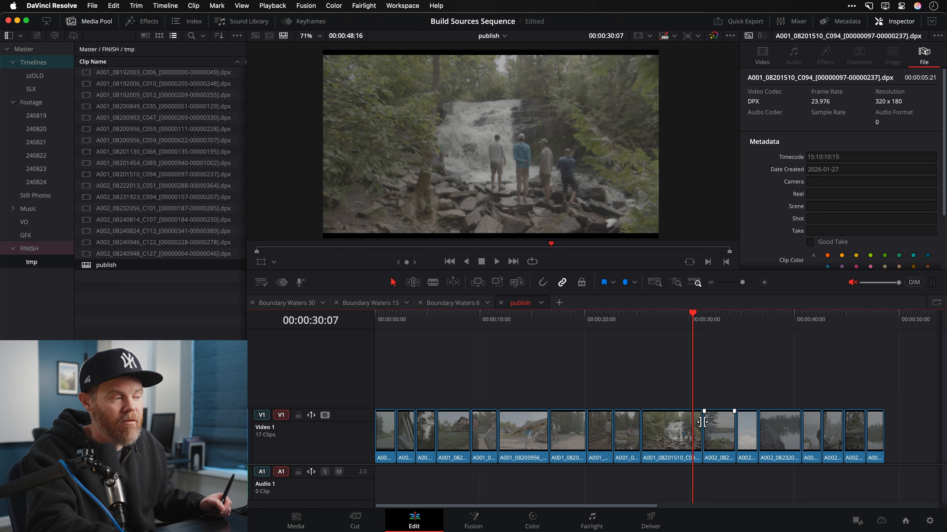
left_click(700, 429)
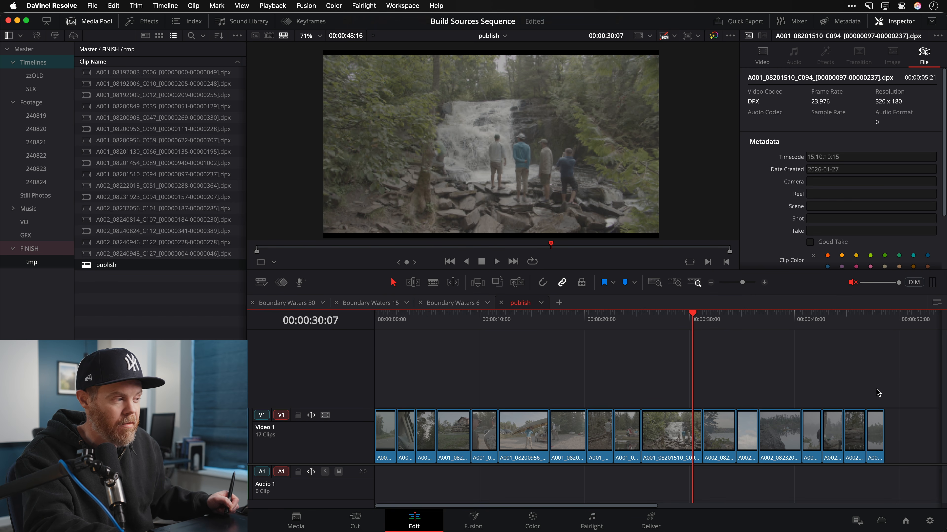
left_click_drag(909, 386, 338, 452)
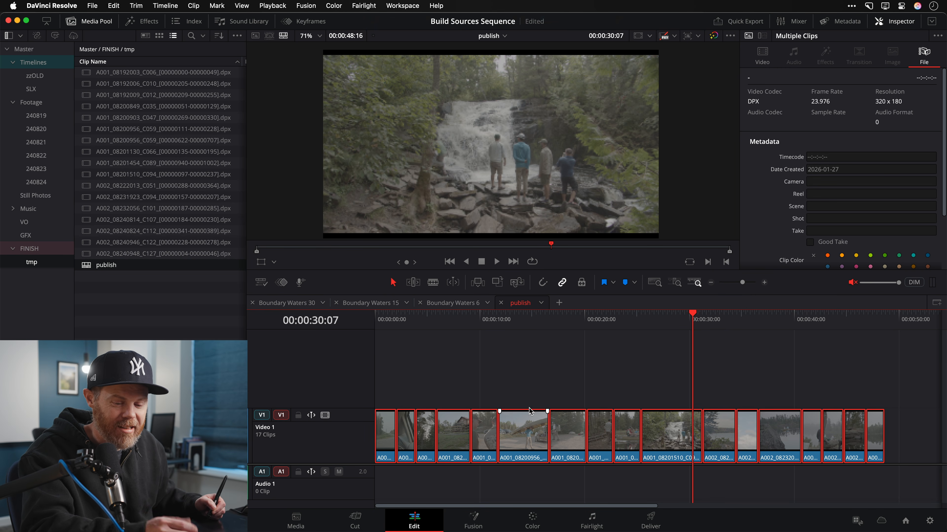
left_click_drag(526, 422, 519, 386)
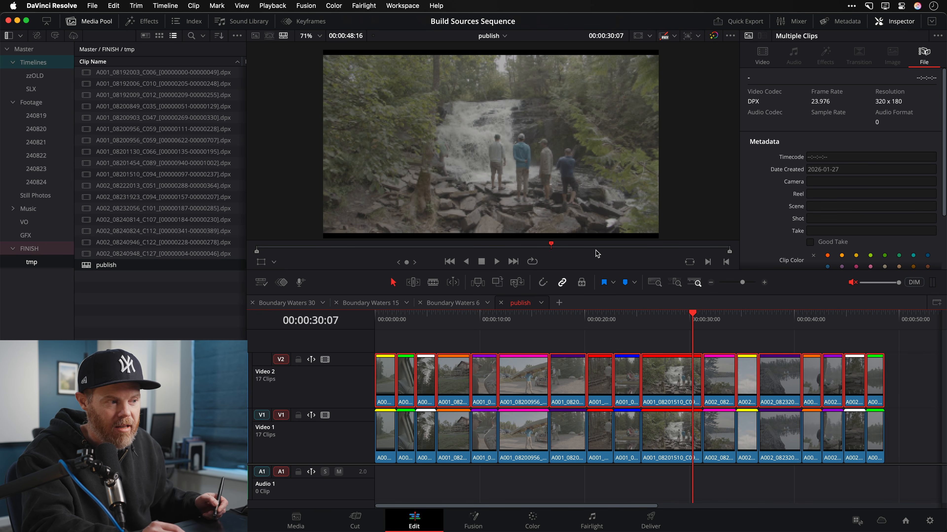
- Disable conform lock on all Video 2 clips and set their clip color to lime green
right_click(522, 380)
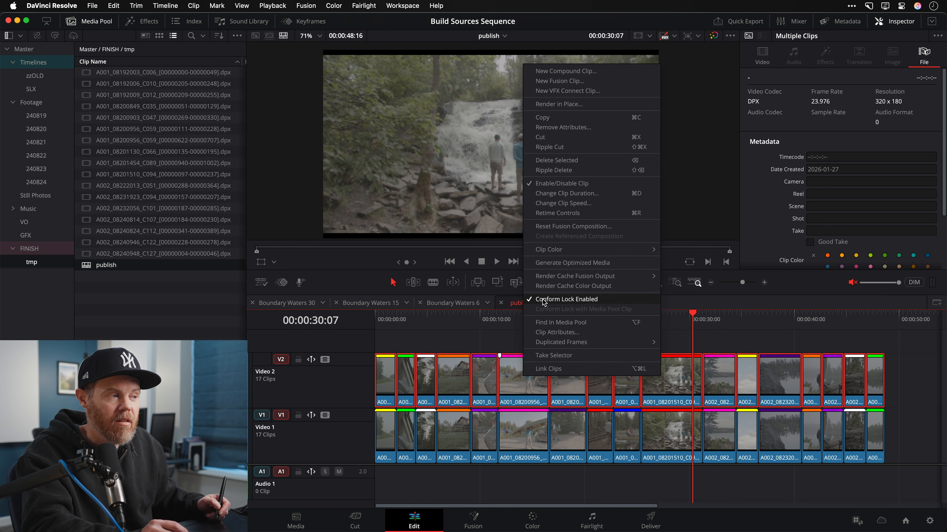
left_click(613, 300)
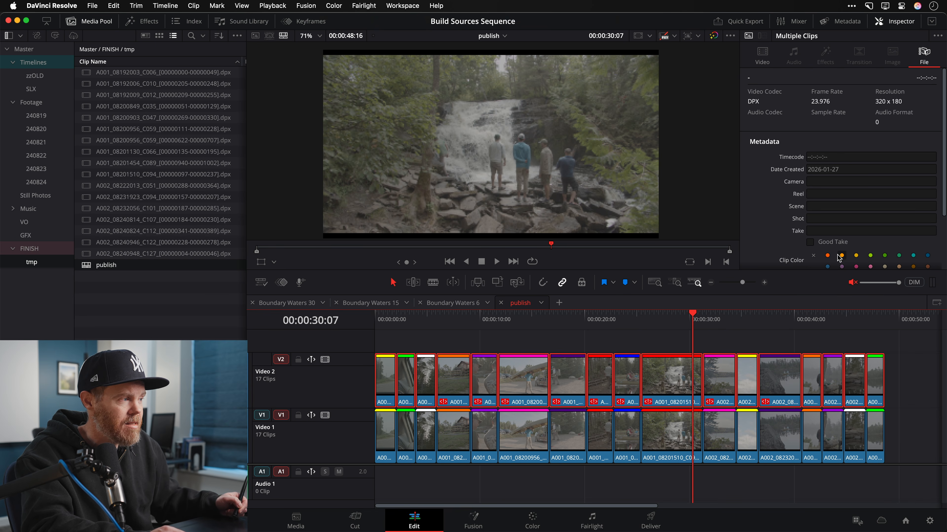
left_click(870, 256)
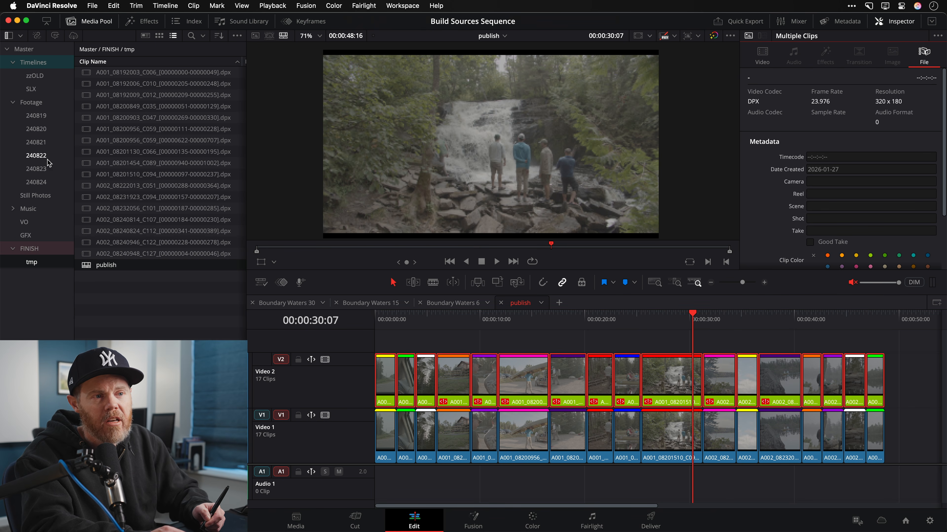
- Browse the original clips in the 240822 footage bin and preview A002_08221915_C035.braw
left_click(36, 155)
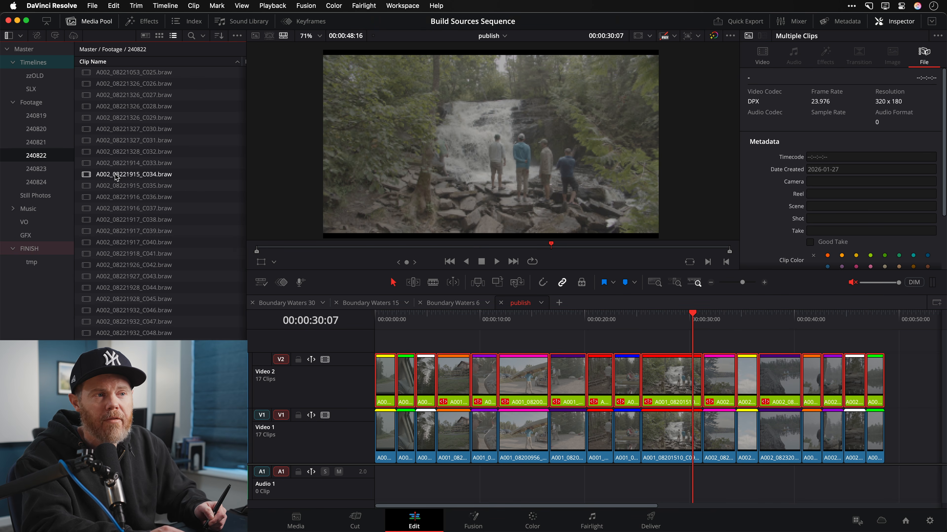
left_click(135, 186)
left_click(130, 210)
left_click(131, 244)
left_click(130, 210)
left_click(130, 188)
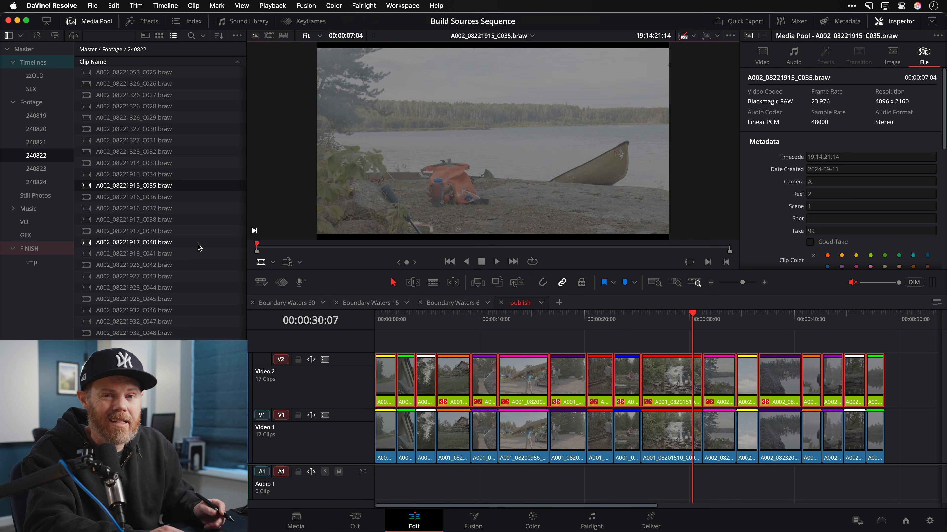
- Start reconforming the publish timeline in the tmp bin from bins, limiting the attempt to Selected Clips
left_click(31, 262)
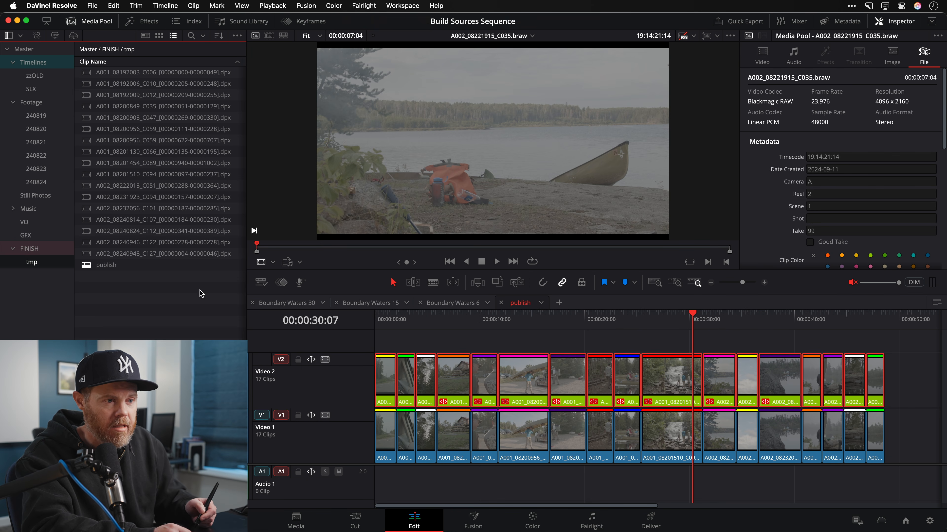
right_click(88, 269)
mouse_move(165, 275)
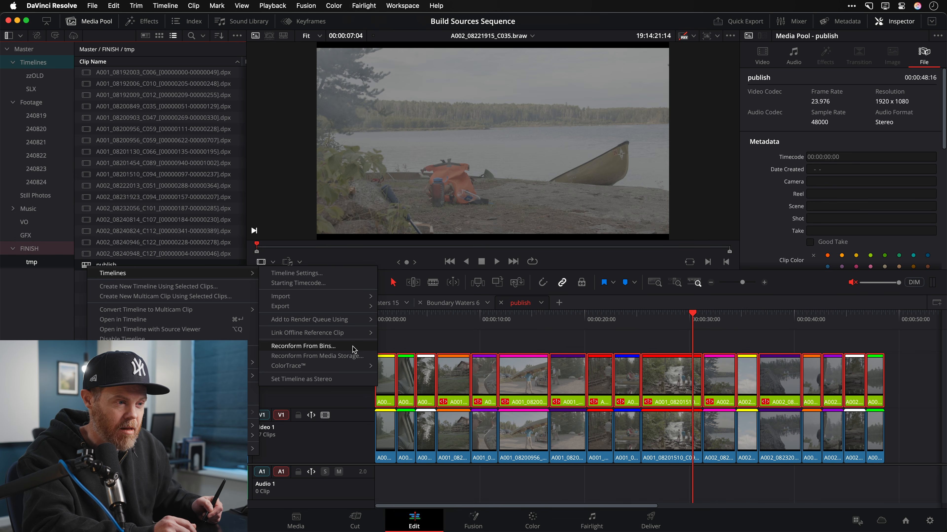
left_click(303, 346)
left_click(353, 133)
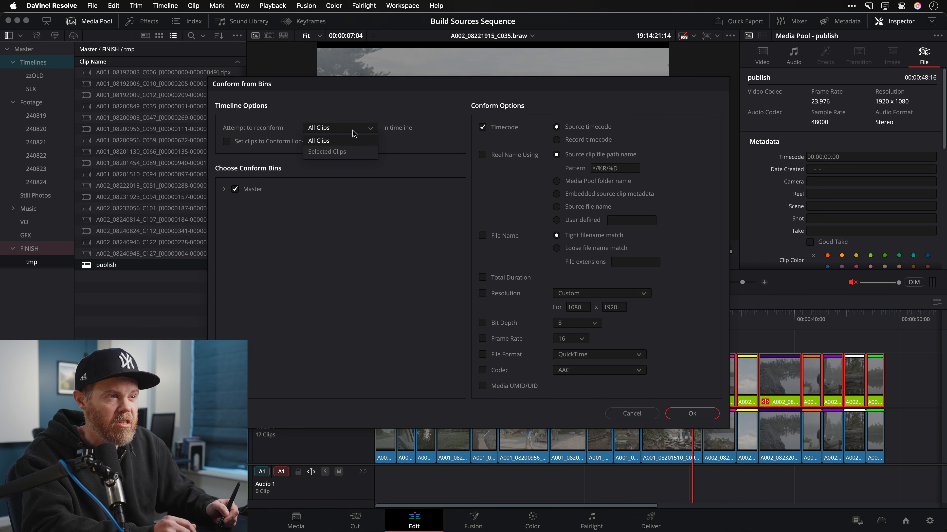
left_click(359, 152)
left_click_drag(466, 84, 325, 78)
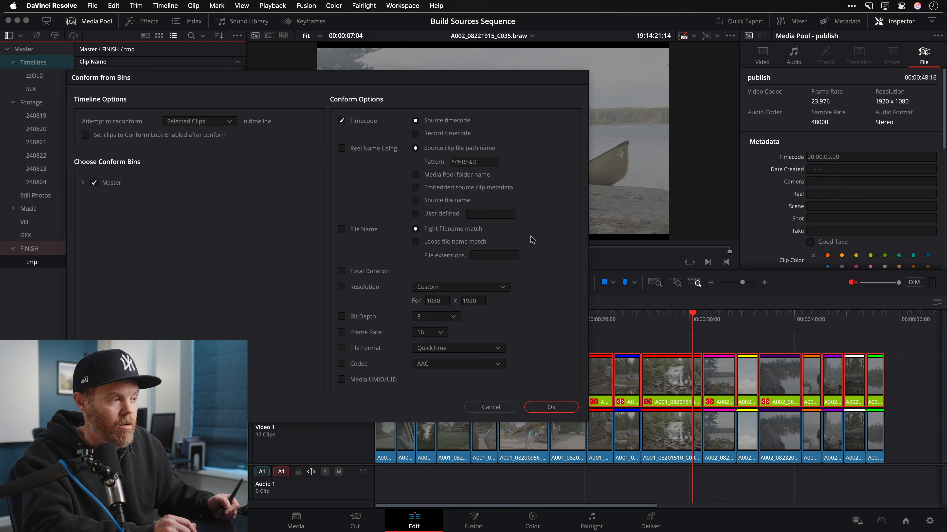
- Restrict the conform bins to Footage only and run the conform using source timecode
left_click(83, 183)
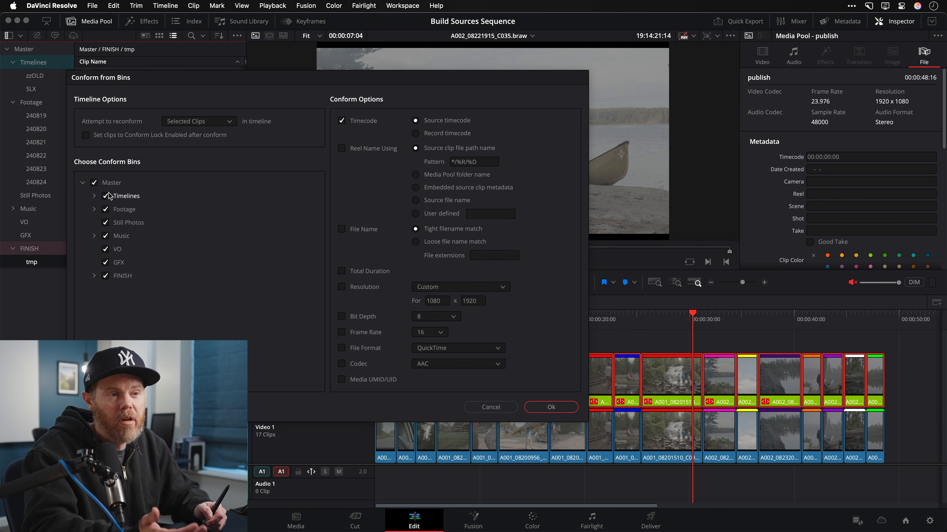
left_click(94, 182)
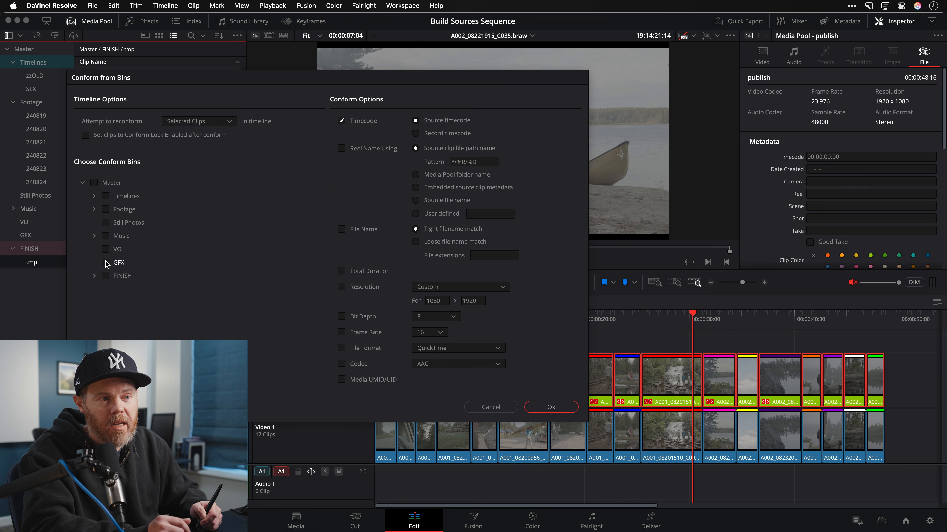
left_click(106, 210)
mouse_move(247, 80)
left_mouse_down()
mouse_move(333, 82)
mouse_move(255, 89)
left_mouse_up()
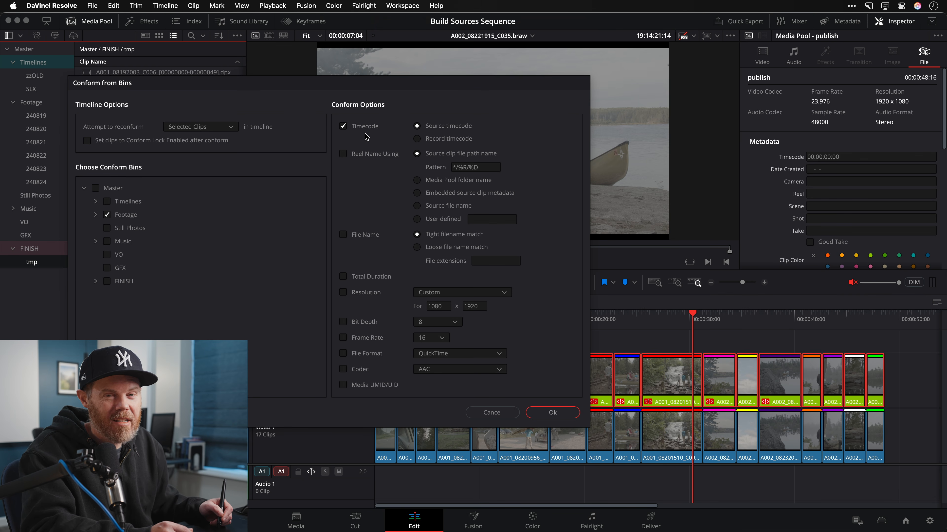
left_click(559, 413)
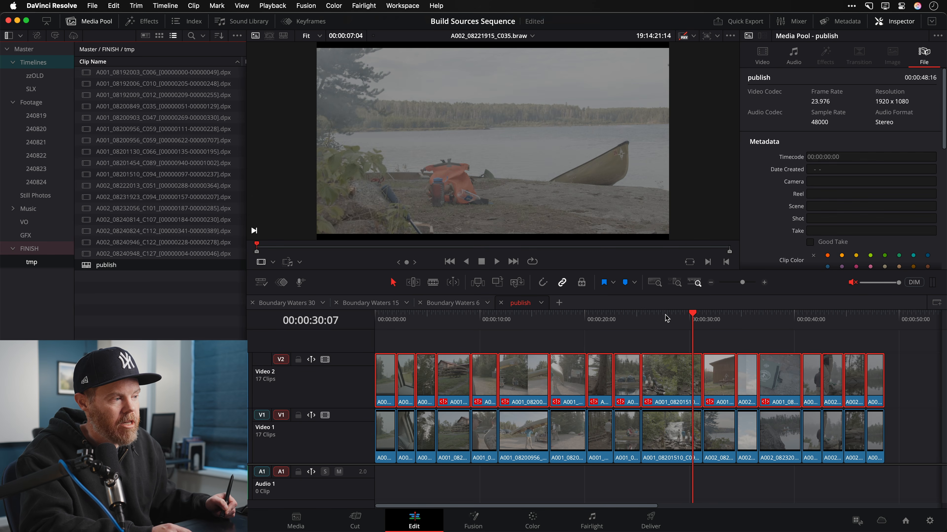
- Scrub the publish timeline to the canoe-carrying shot and examine the file details of its Video 1 clip
left_click(677, 315)
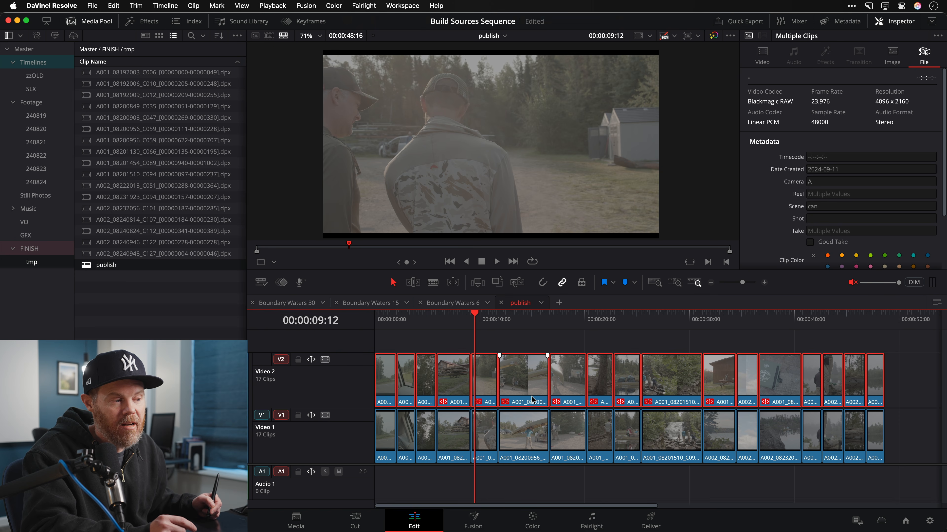
left_click(535, 329)
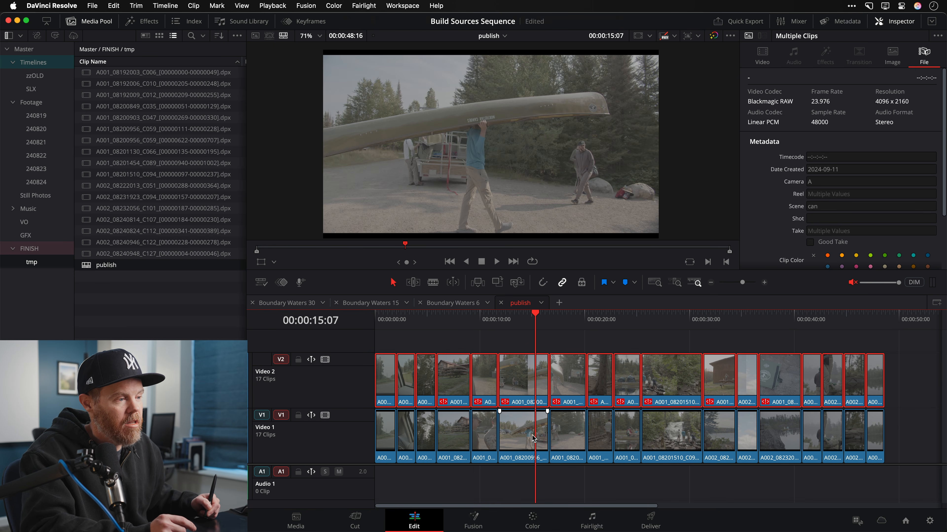
left_click(533, 438)
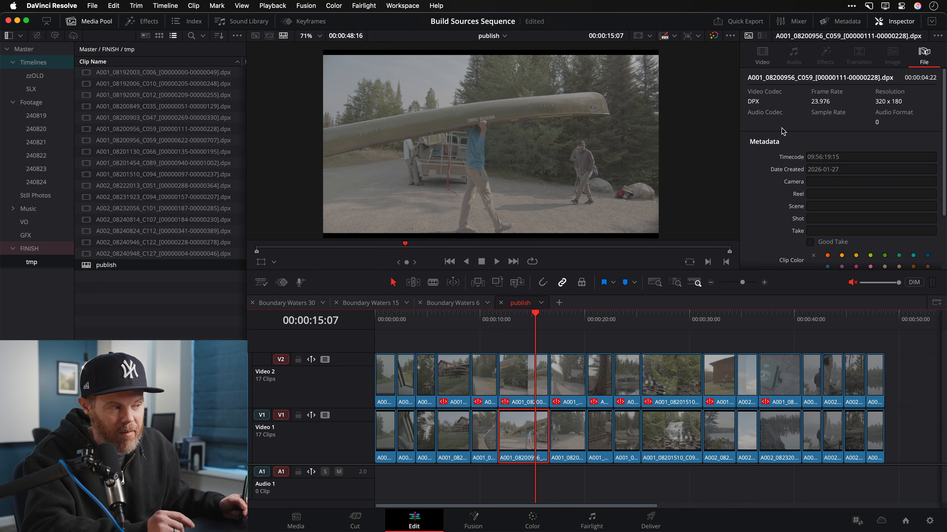
left_click(527, 322)
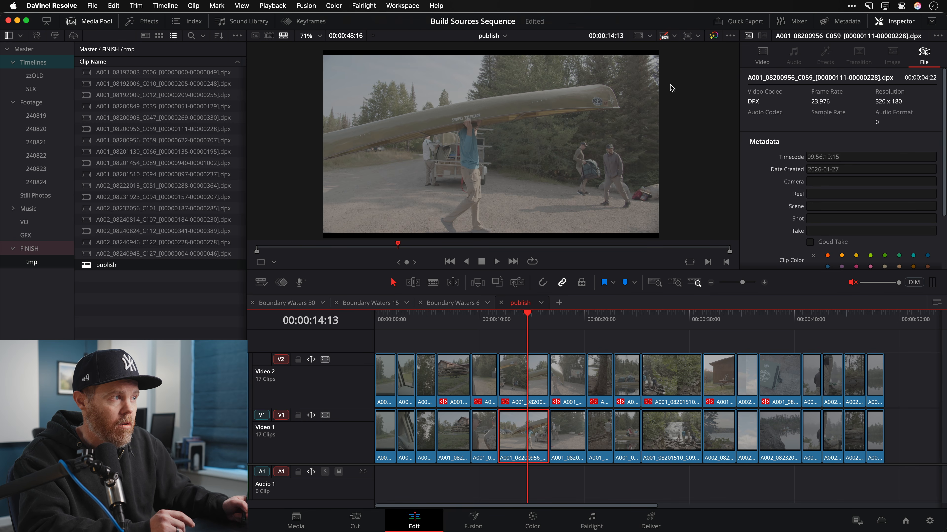
- Display the source timecode overlay for all tracks in the viewer and compare Video 1 with Video 2 up to the waterfall shot
left_click(731, 37)
left_click(777, 117)
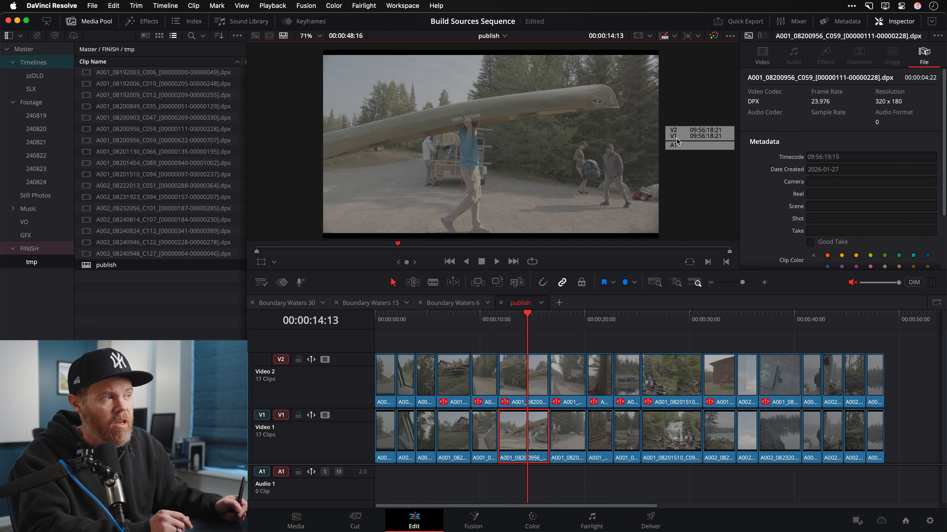
left_click_drag(577, 317, 652, 317)
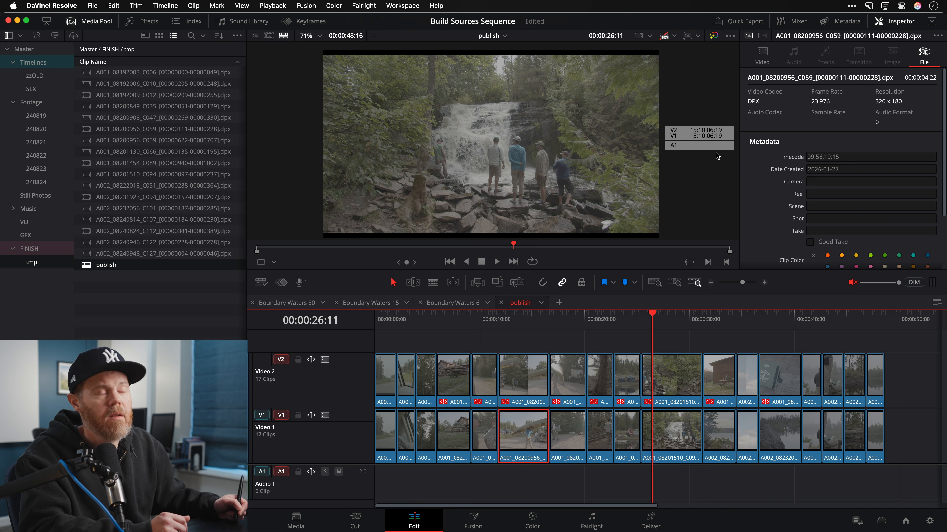
- Set the composite mode of all Video 2 clips to Difference
left_click_drag(909, 354, 303, 392)
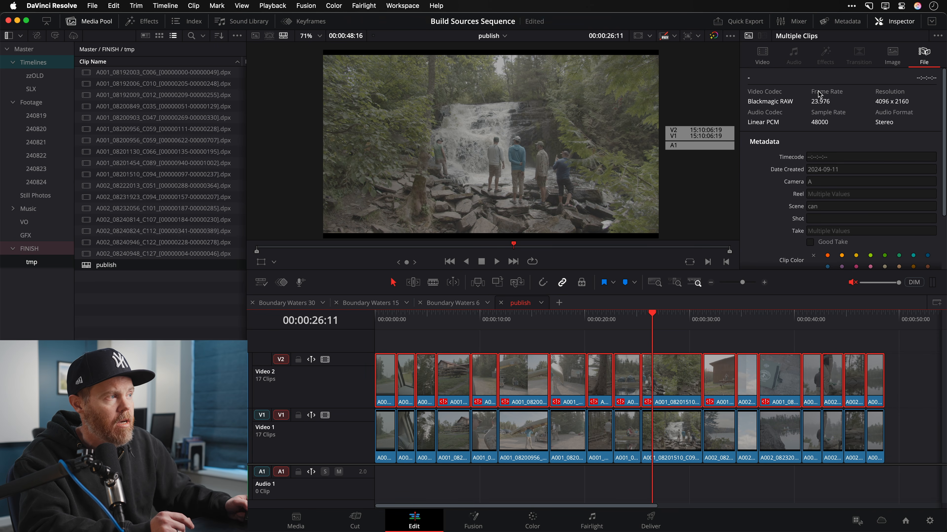
left_click(763, 56)
scroll(804, 225, "down", 4)
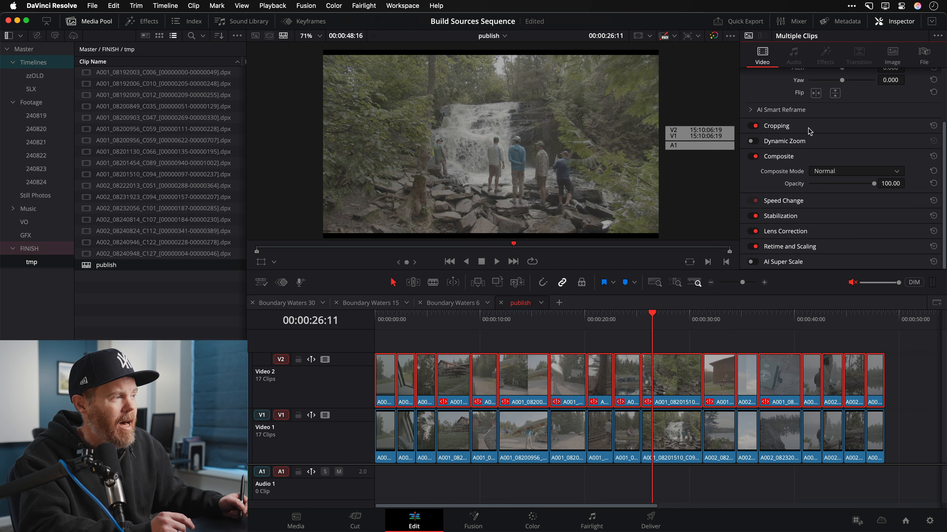
left_click(848, 177)
left_click(845, 263)
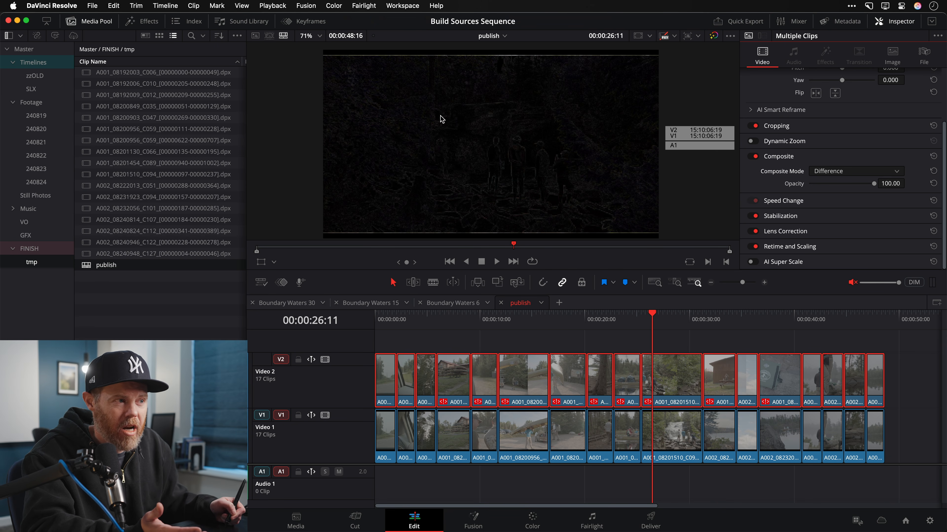
- Scrub for mismatches and set the composite mode of Video 2 clip A001_08192013_C016.braw at 00:00:32:18 to Normal
left_click_drag(453, 322, 719, 350)
left_click(729, 349)
left_click(722, 382)
left_click(840, 174)
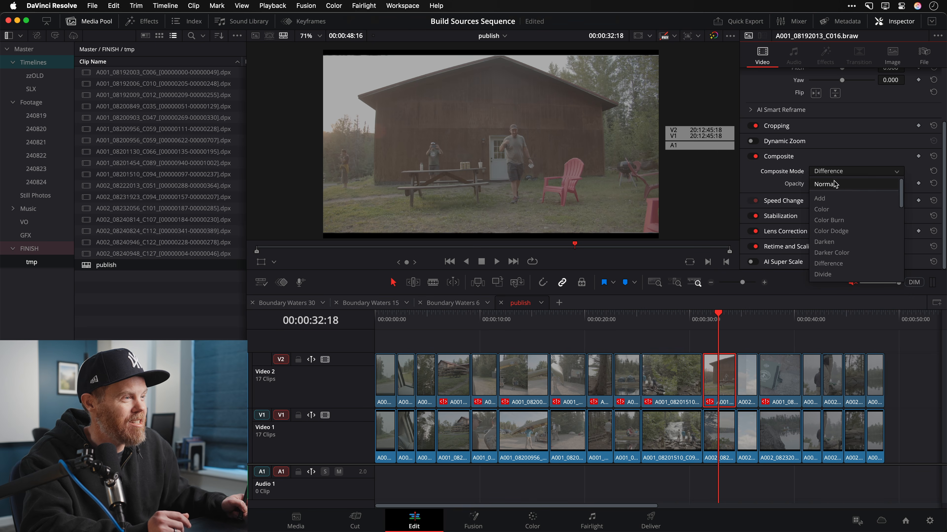
left_click(835, 183)
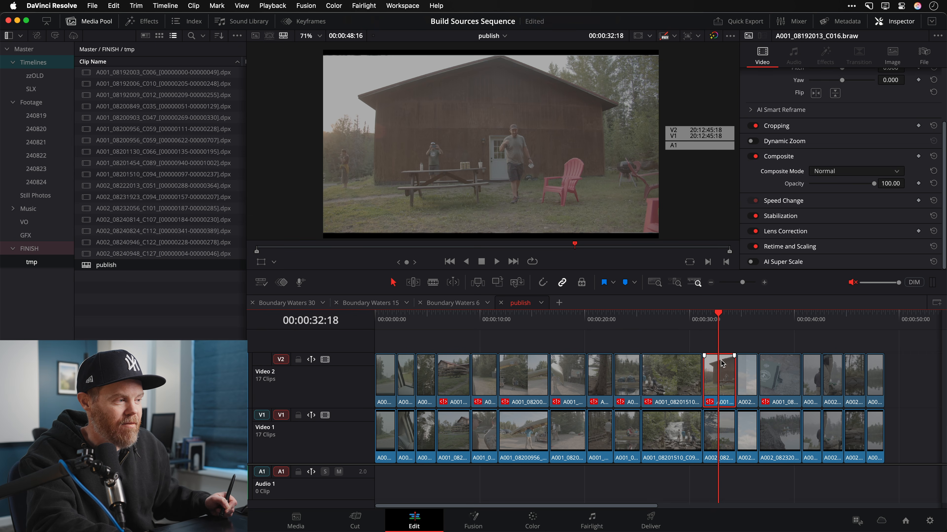
- Toggle Video 2 clip A001_08192013_C016.braw off and on repeatedly to compare it with the Video 1 clip beneath
key("d")
key("d")
key("d")
key("d")
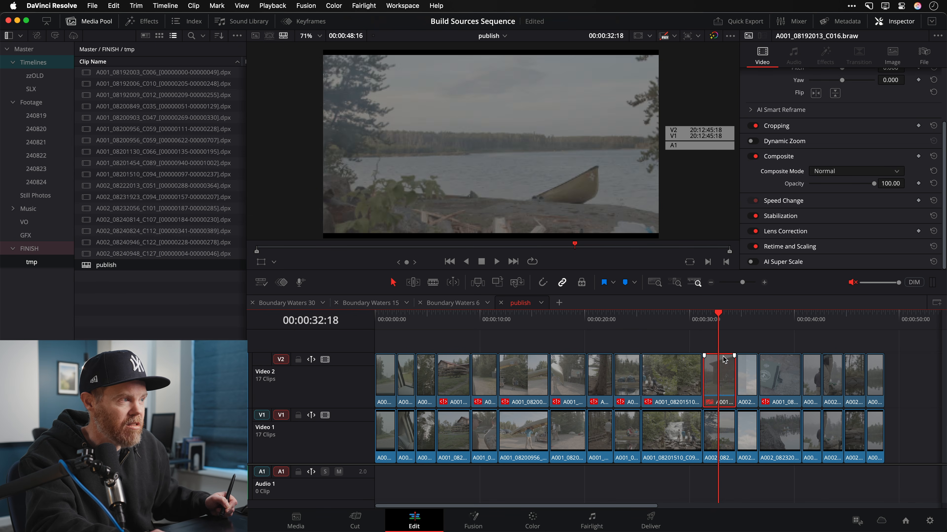
key("d")
key("d")
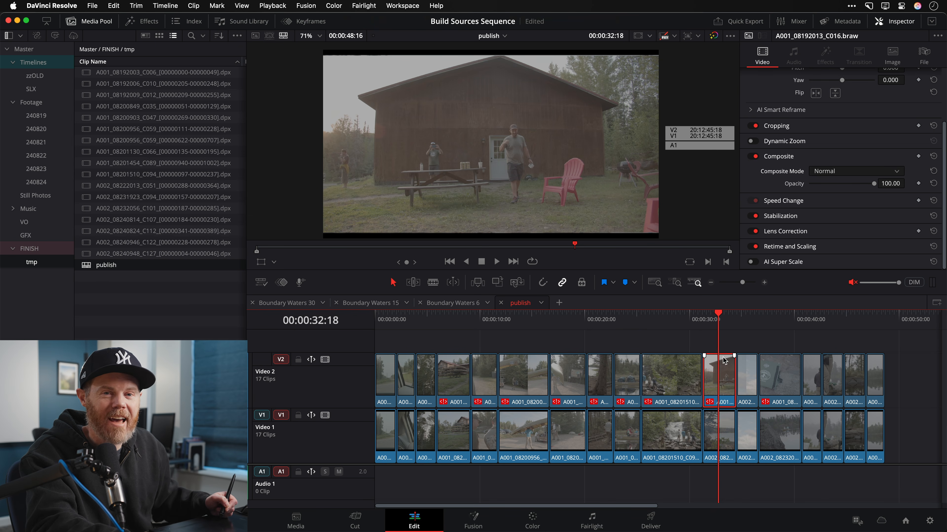
key("d")
key("d")
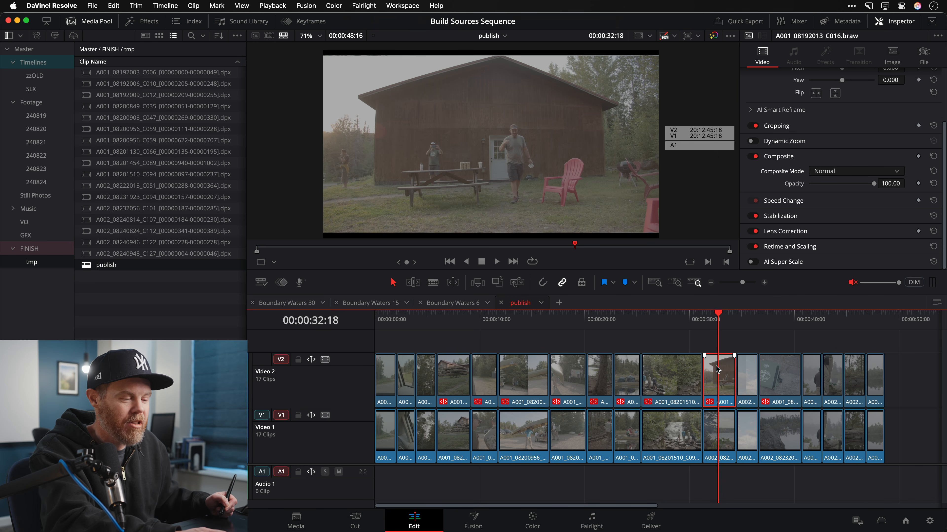
- Resolve the conform conflict on Video 2 clip A001_08192013_C016.braw by changing it to A002_08222013_C051.braw
key("super+equal")
key("super+equal")
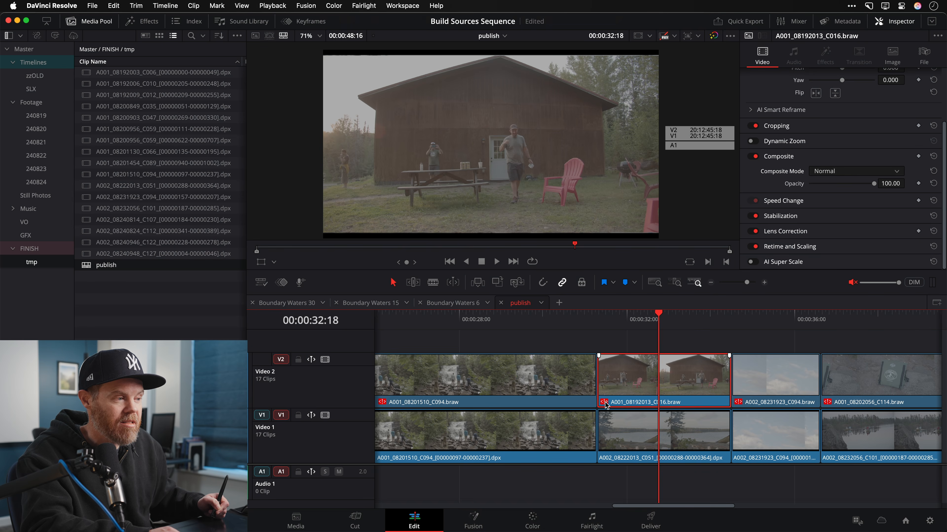
left_click(604, 402)
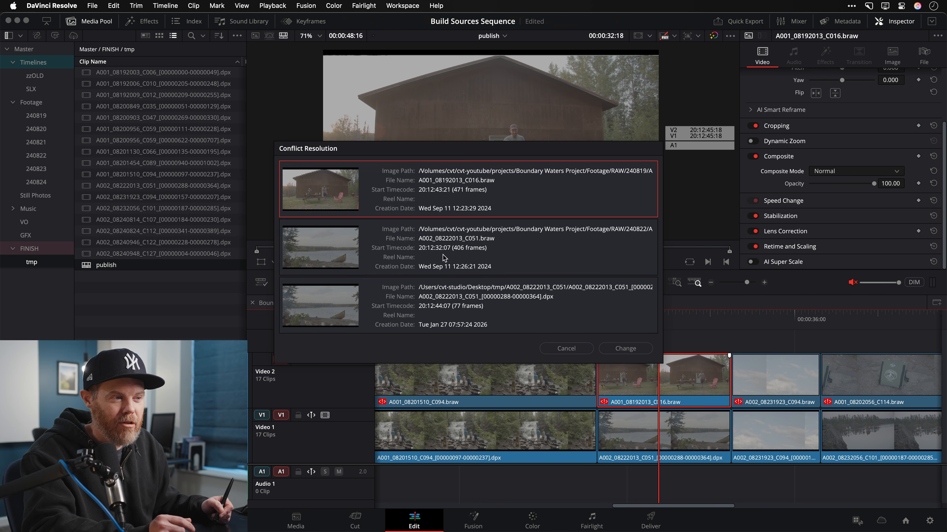
left_click(510, 245)
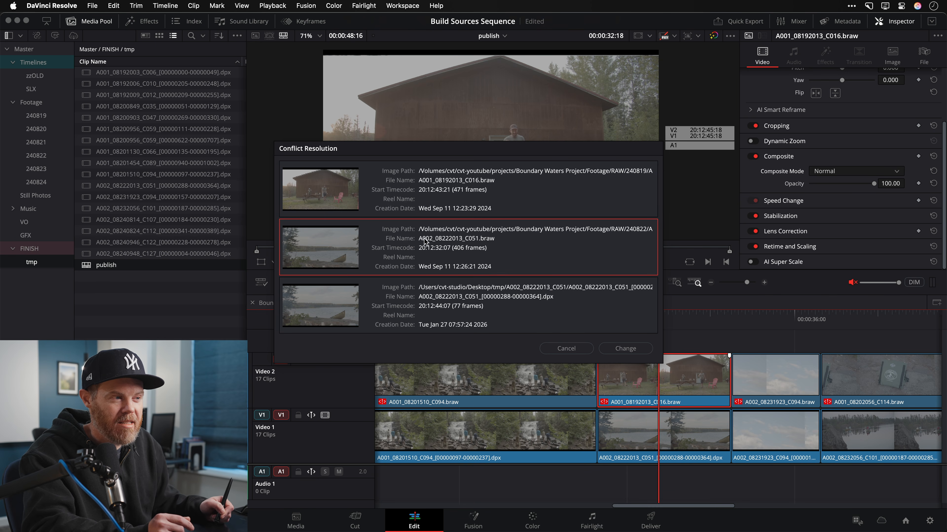
left_click(626, 349)
- Switch Video 2 clip A002_08222013_C051.braw between Difference and Normal composite modes to check its match with Video 1
mouse_move(656, 324)
left_mouse_down()
mouse_move(644, 323)
mouse_move(652, 324)
left_mouse_up()
left_click(845, 176)
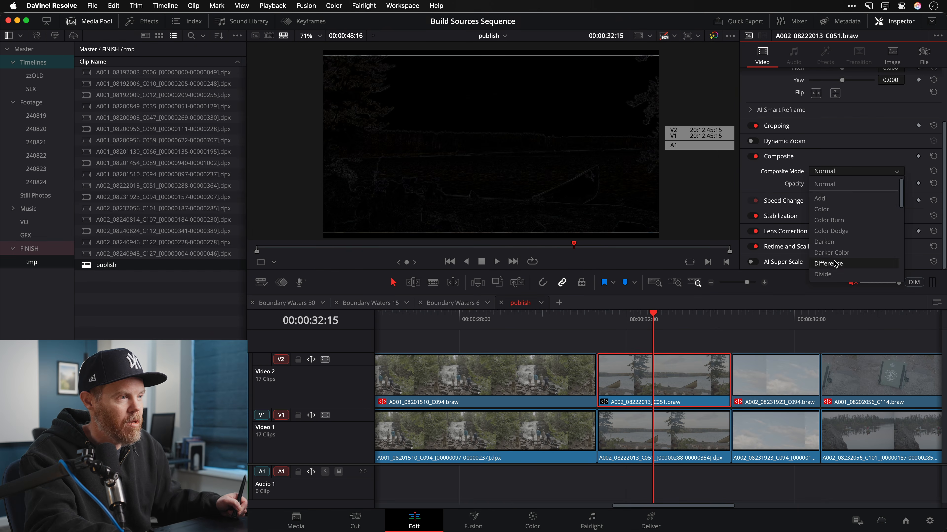
left_click(837, 263)
left_click(844, 175)
left_click(845, 184)
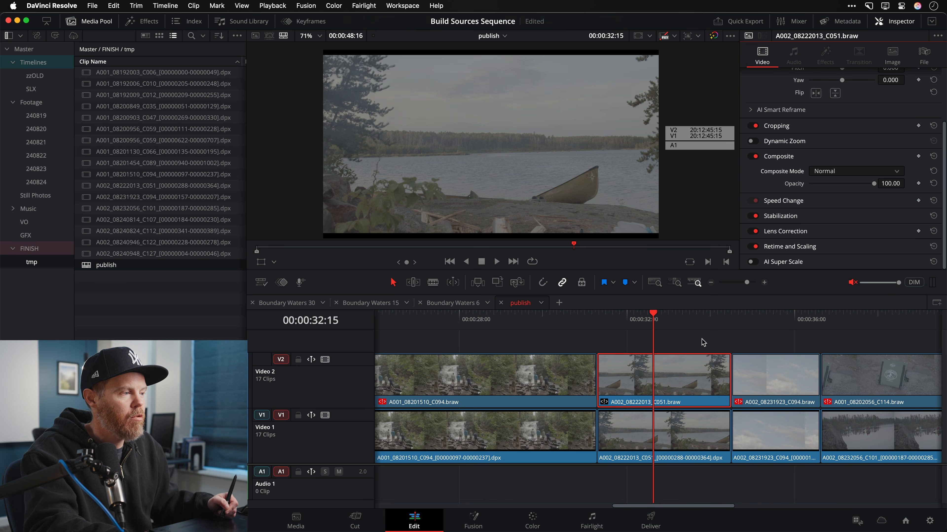
- Scrub within Video 2 clip A002_08222013_C051.braw and set its composite mode to Difference
left_click_drag(746, 322, 681, 339)
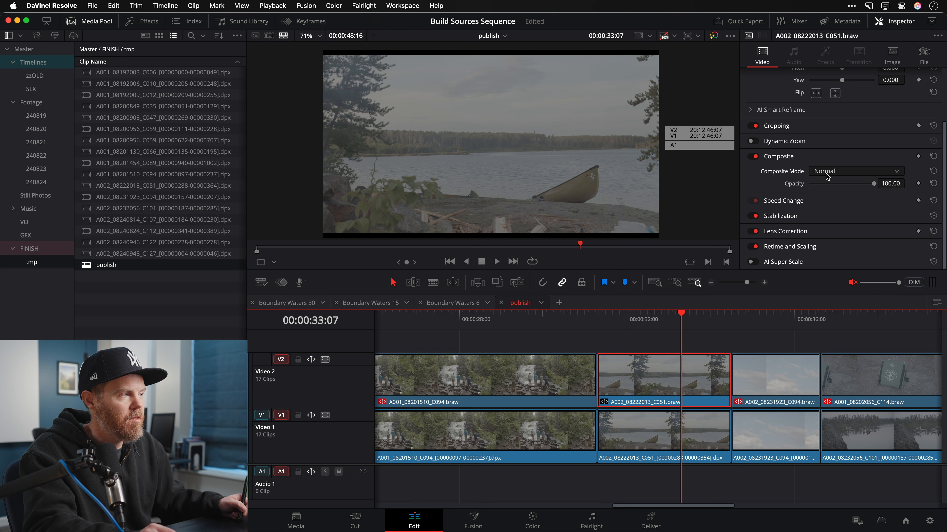
left_click(827, 173)
left_click(872, 253)
- Find the next mismatched Video 2 clip, A001_08202056_C114.braw, and resolve its conflict by changing it to A002_08232056_C101.braw
left_click(794, 320)
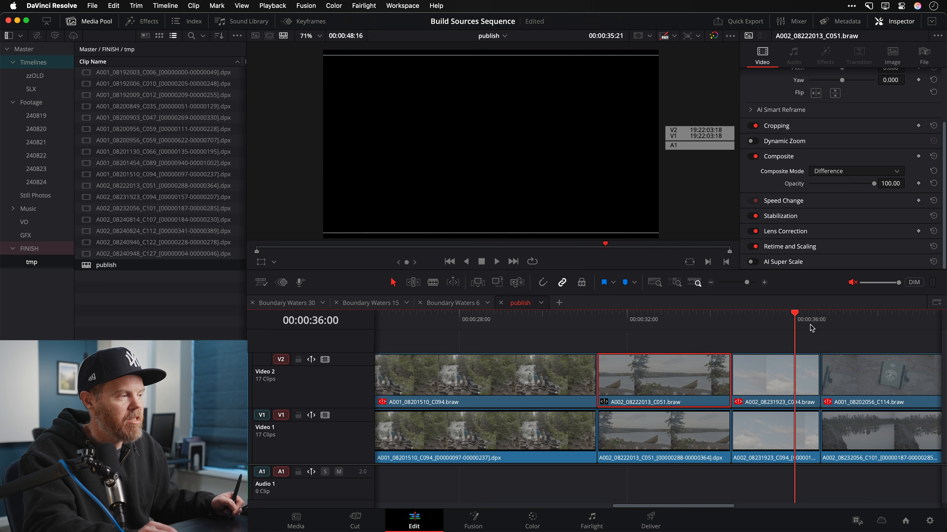
key("shift+Right")
key("shift+Right")
left_click_drag(834, 374, 538, 351)
left_click_drag(589, 317, 622, 305)
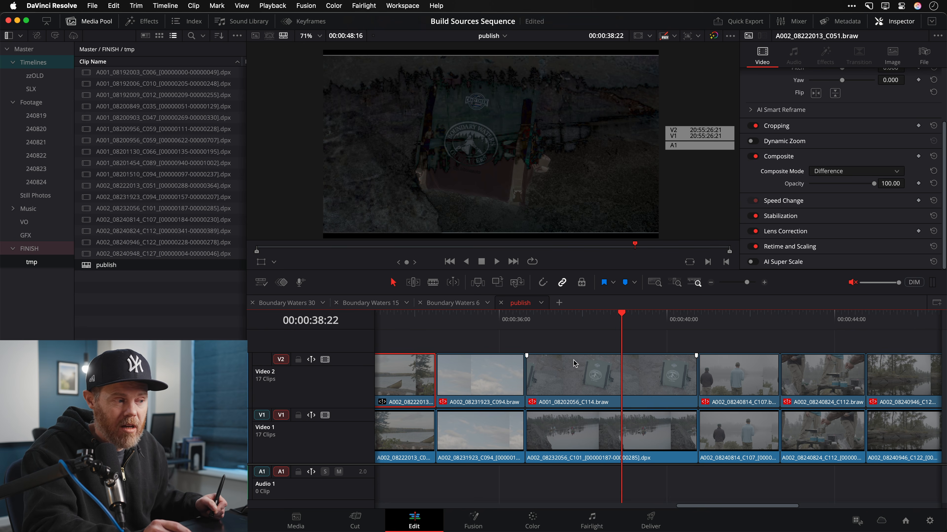
left_click(533, 403)
left_click(524, 265)
left_click(626, 348)
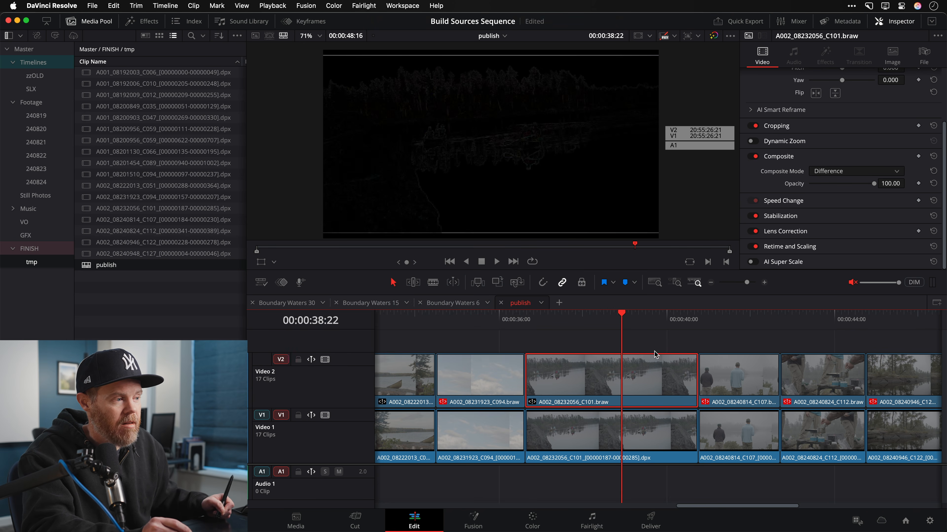
- Fit the whole publish timeline in view and scrub through it to check the remaining Video 2 clips for differences
left_click(686, 320)
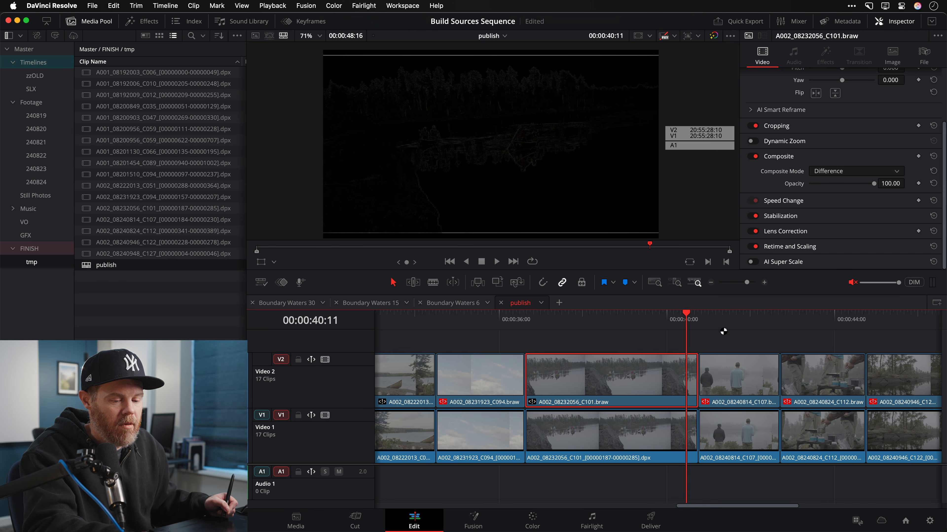
key("shift+z")
left_click_drag(765, 325, 547, 335)
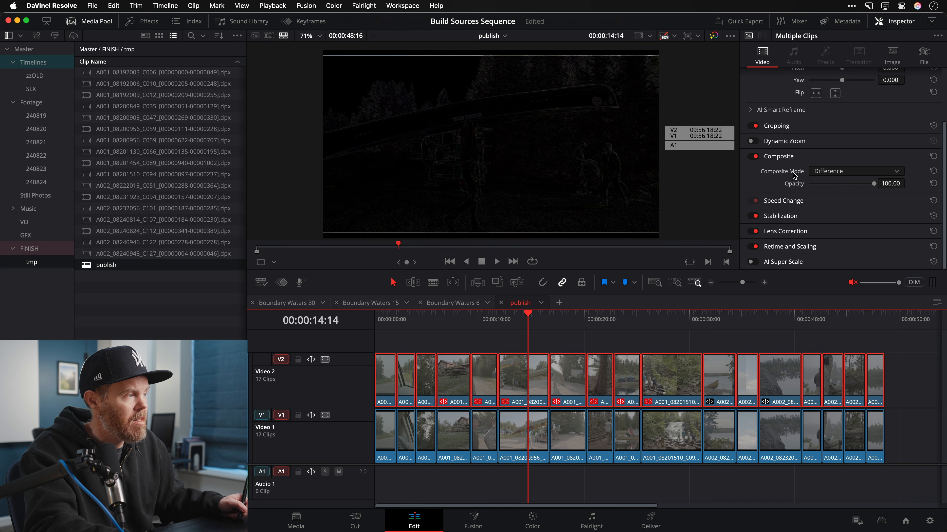
- Set all Video 2 clips to Normal composite mode and move them down onto Video 1, overwriting the reference clips
left_click(830, 172)
left_click(832, 187)
left_click_drag(722, 358, 386, 394)
left_click_drag(515, 374, 513, 421)
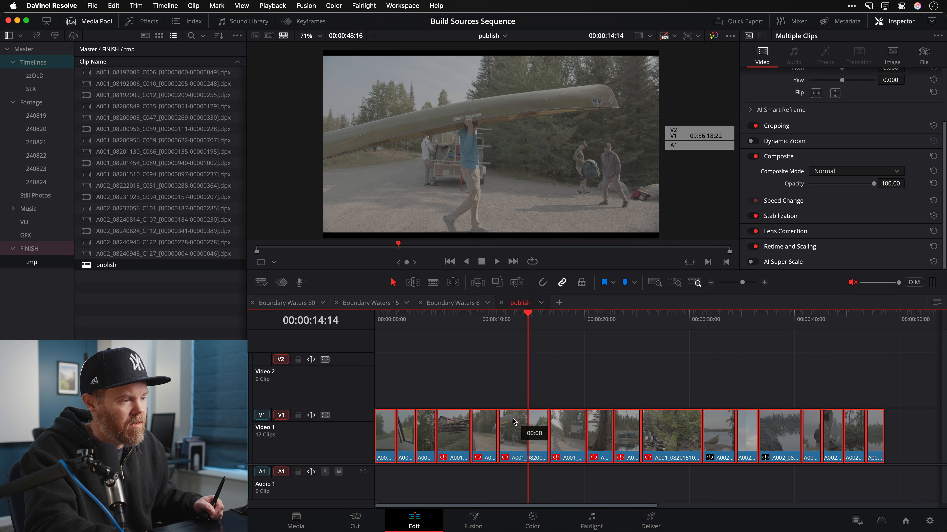
left_click(514, 390)
- Delete all the DPX reference clips from the tmp bin, keeping only the publish timeline
left_click(183, 325)
left_click(183, 254)
left_click(200, 73, "shift")
key("BackSpace")
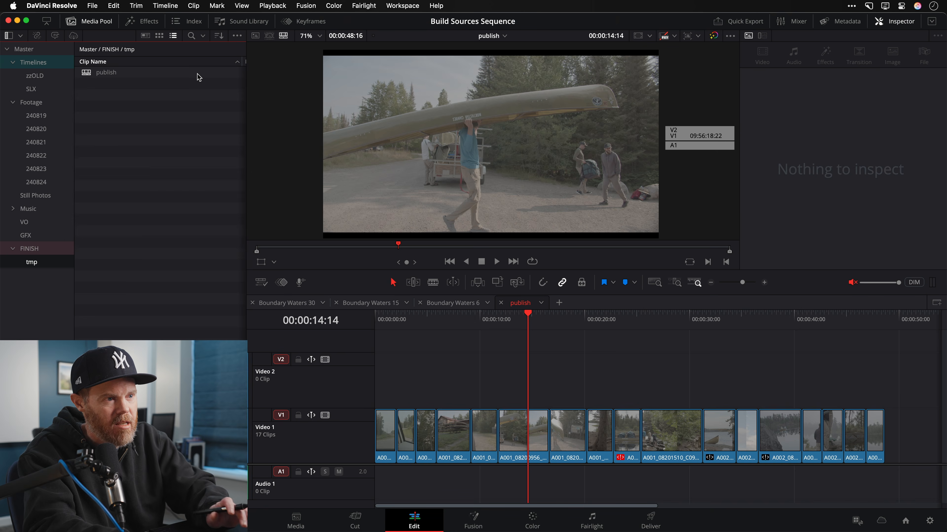
- Switch to Finder, permanently delete everything in the Desktop tmp folder, and return to the publish timeline in DaVinci Resolve
key("super+Tab")
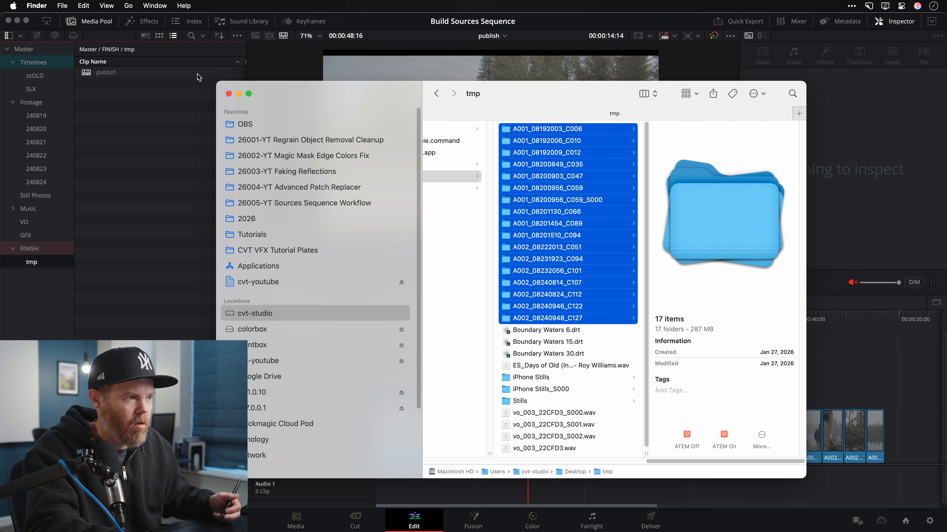
left_click(600, 259)
key("super+a")
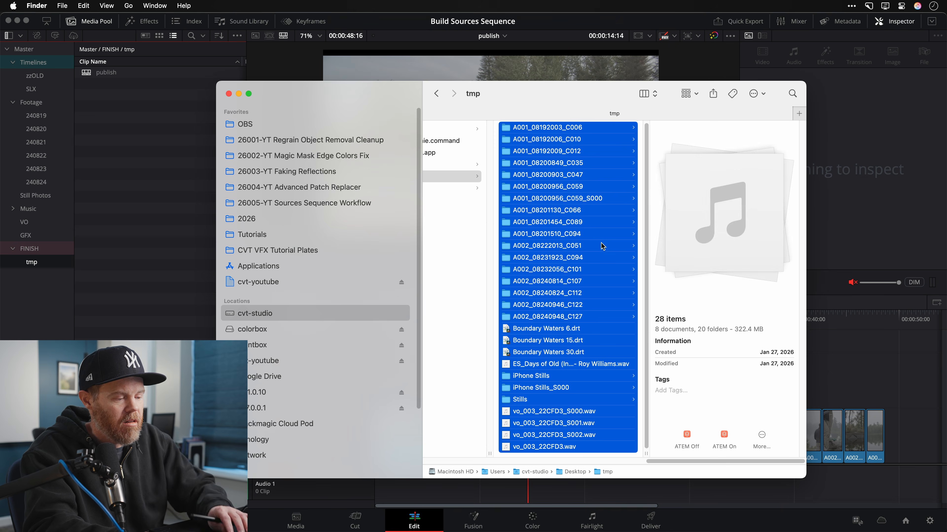
key("super+BackSpace")
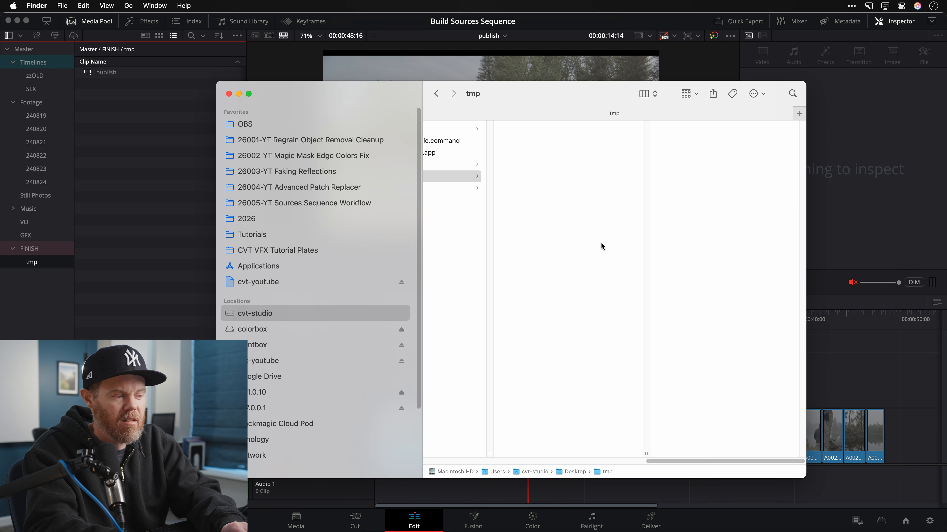
key("super+shift+BackSpace")
key("Return")
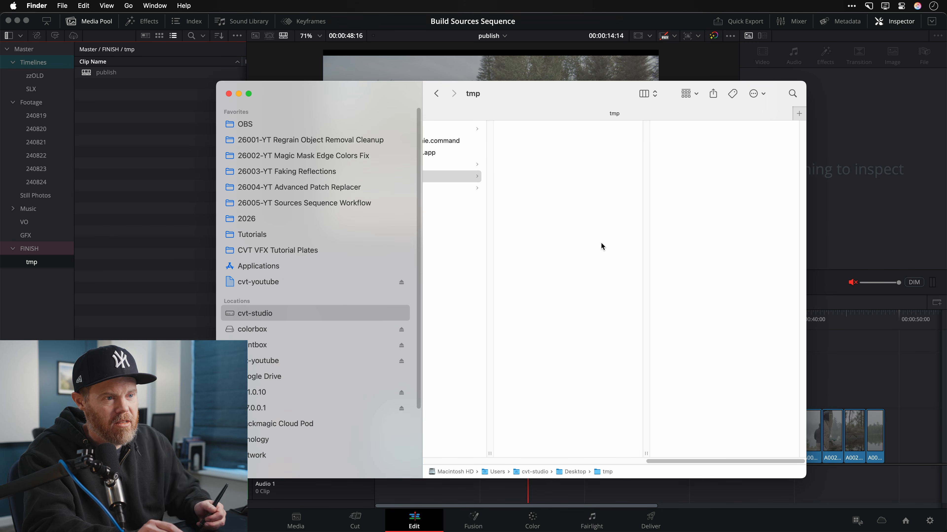
left_click(144, 223)
mouse_move(522, 319)
left_mouse_down()
mouse_move(478, 328)
mouse_move(545, 351)
mouse_move(538, 317)
mouse_move(531, 318)
left_mouse_up()
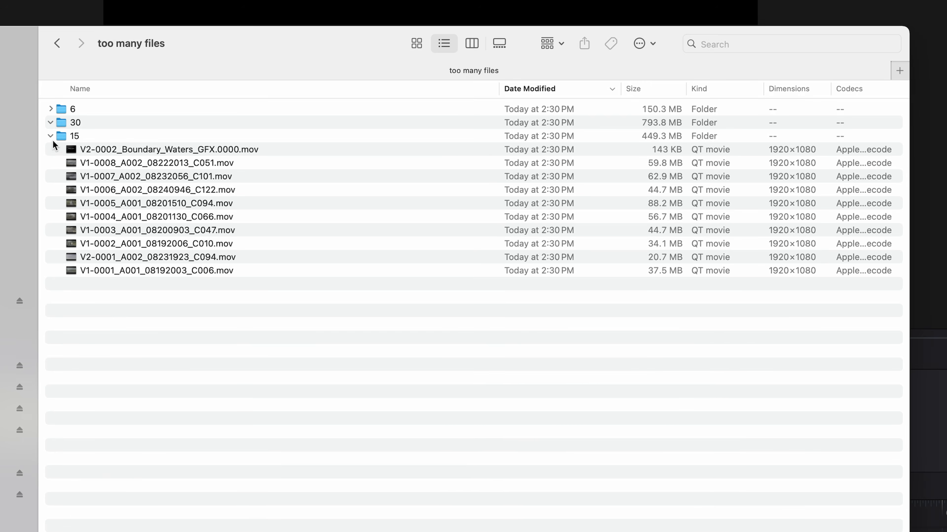
- Expand folders 30 and 6 inside the too many files folder to examine the per-timeline movie files
left_click(50, 123)
left_click(50, 109)
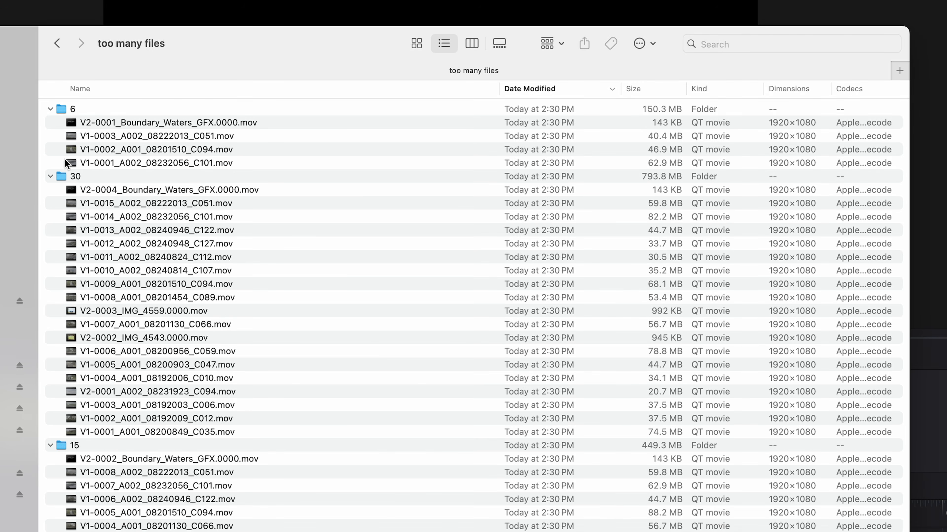
left_click(134, 244)
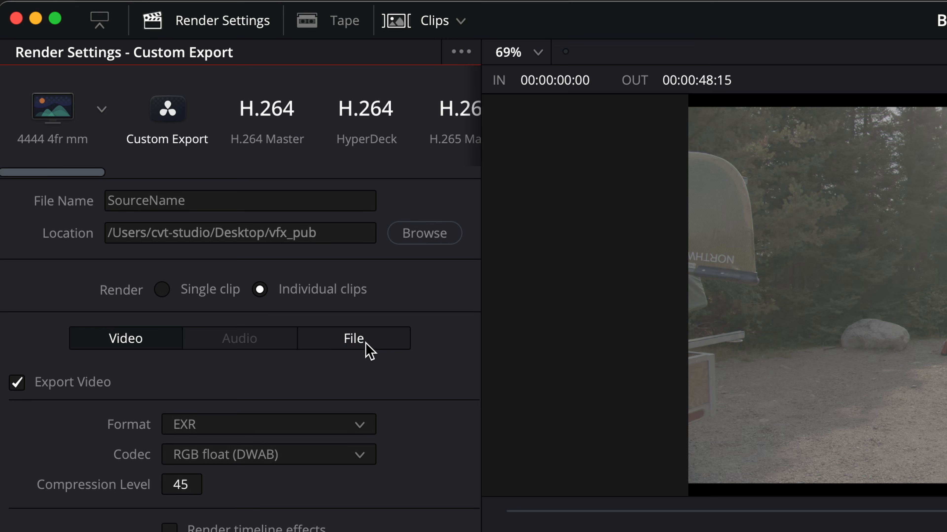
- Show the file naming options in the render settings and examine the unique filenames setting
left_click(369, 346)
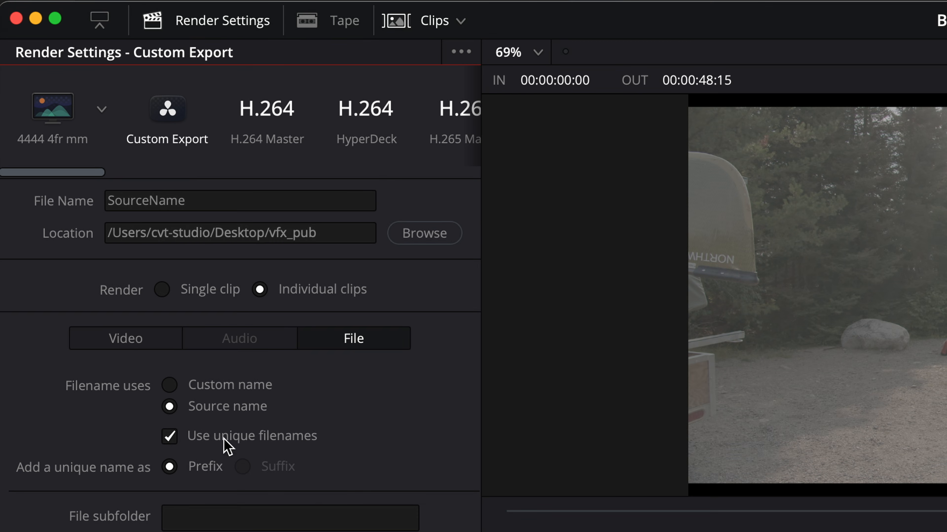
left_click(242, 440)
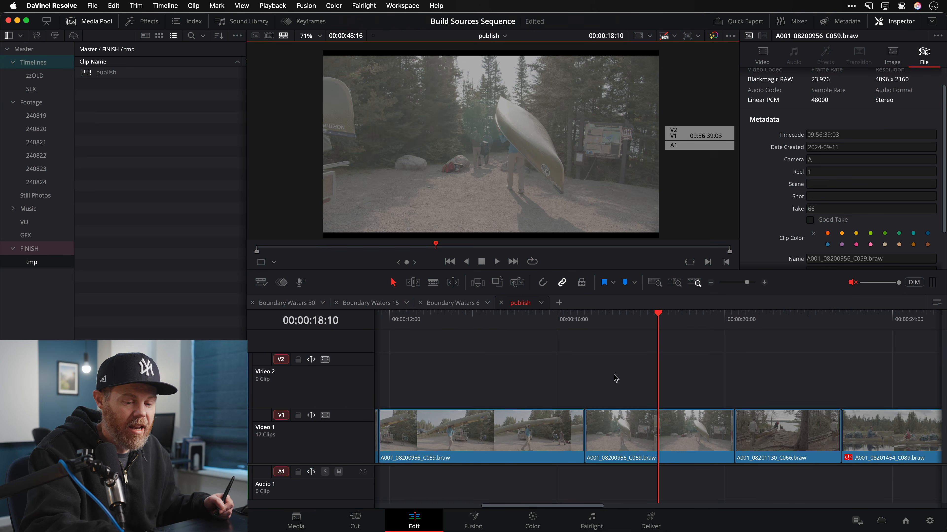
- Select the first of the two A001_08200956_C059.braw clips on Video 1 and examine its file metadata
key("super+minus")
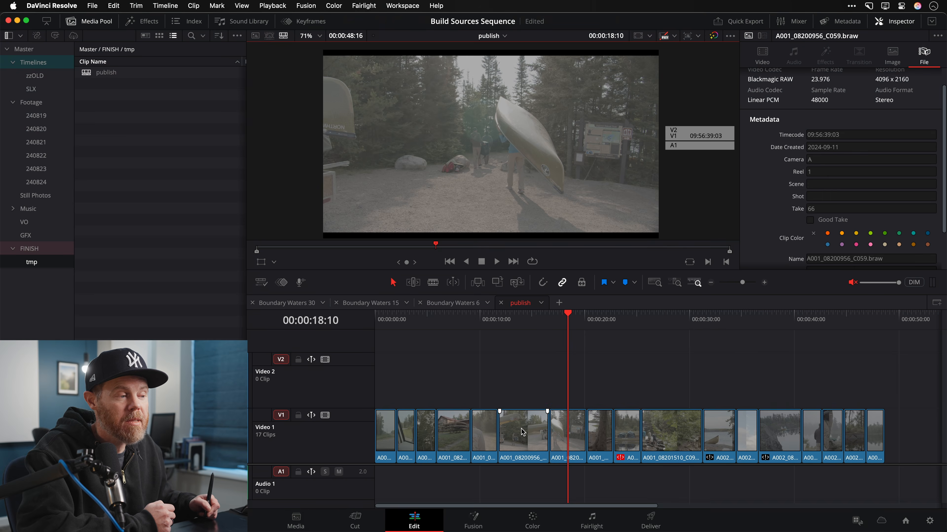
left_click(523, 433)
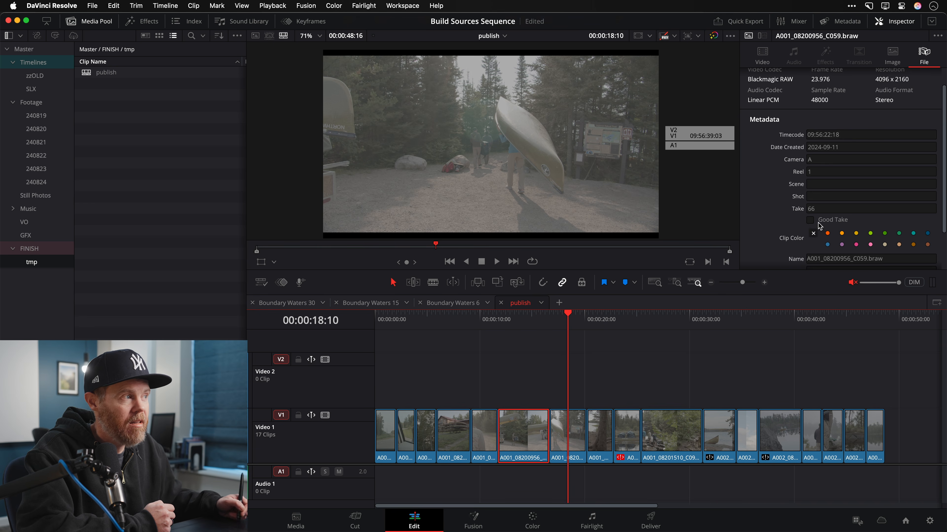
scroll(832, 123, "down", 3)
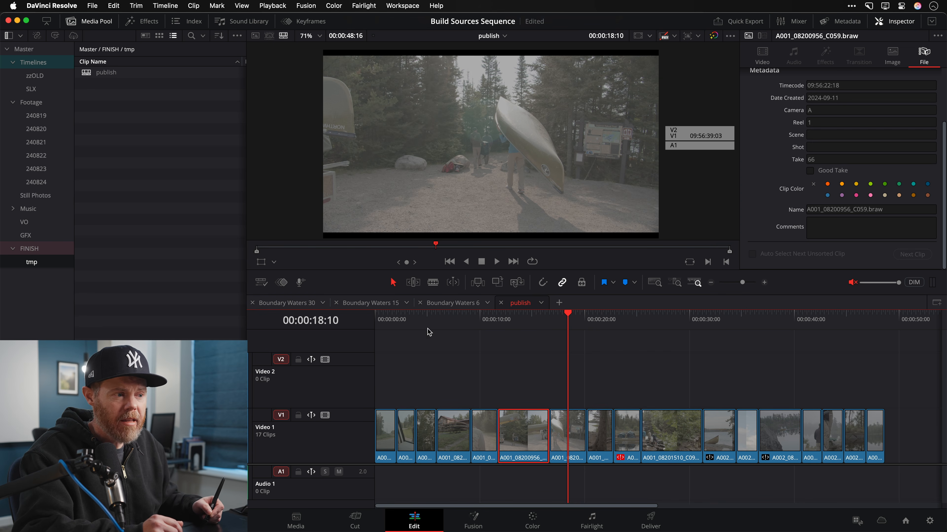
- Open the Boundary Waters 30 timeline and toggle Video 2 clip A002_08231923_C094.braw off and on to examine the shot beneath it
left_click(301, 302)
mouse_move(431, 318)
left_mouse_down()
mouse_move(407, 321)
mouse_move(436, 317)
mouse_move(427, 318)
left_mouse_up()
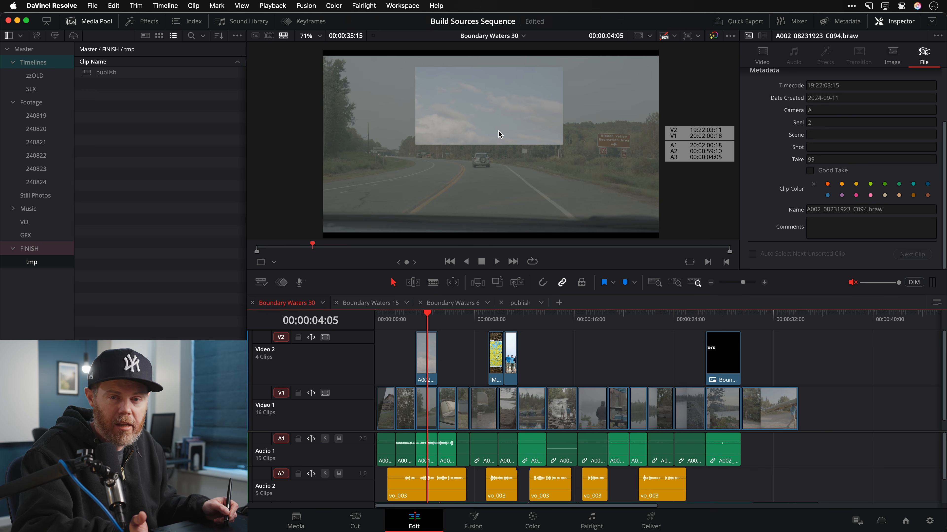
left_click(427, 353)
key("d")
key("d")
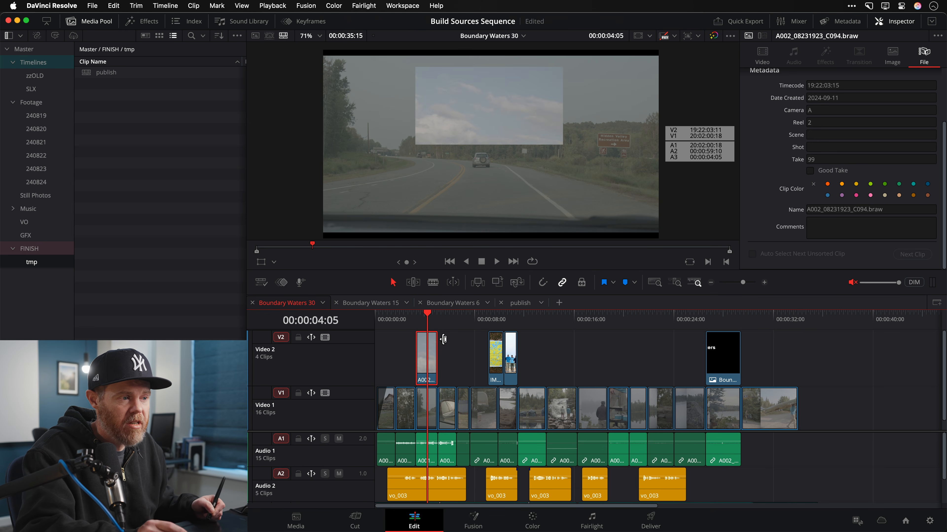
- In the publish timeline, move A002_08231923_C094.braw to Video 2 above the opening clip and ripple delete the gap left on Video 1
left_click(520, 302)
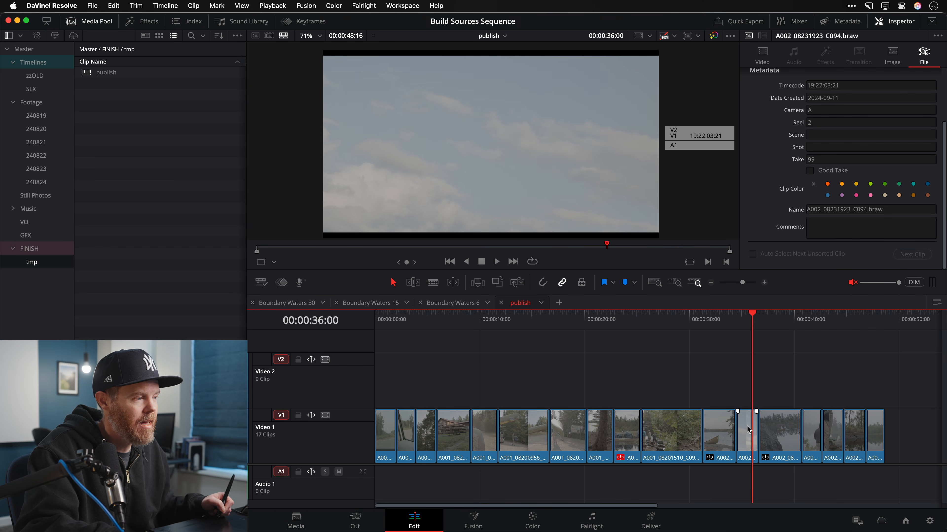
key("alt+Up")
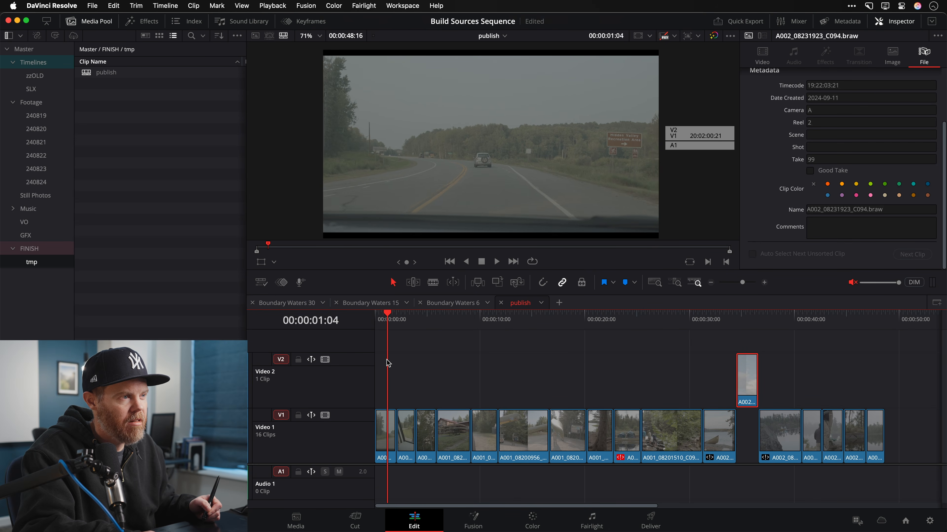
left_click_drag(750, 373, 333, 375)
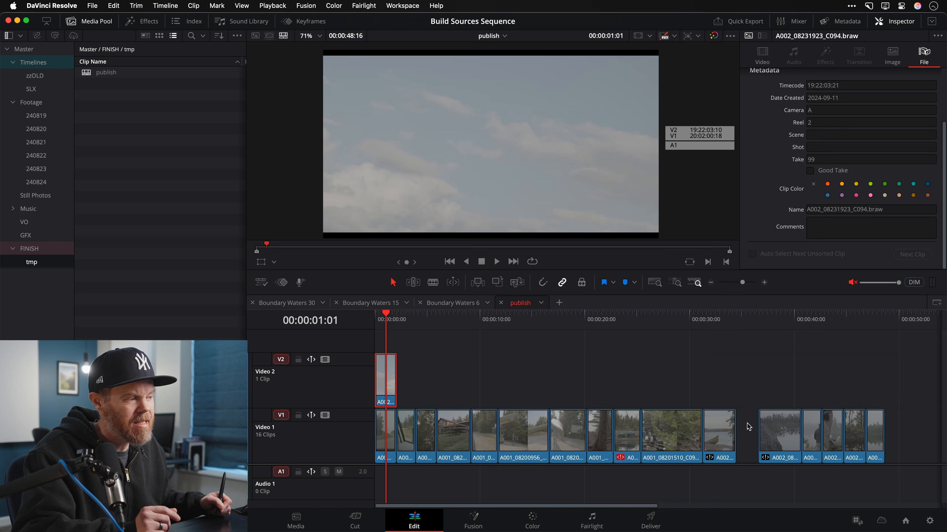
left_click(747, 432)
key("BackSpace")
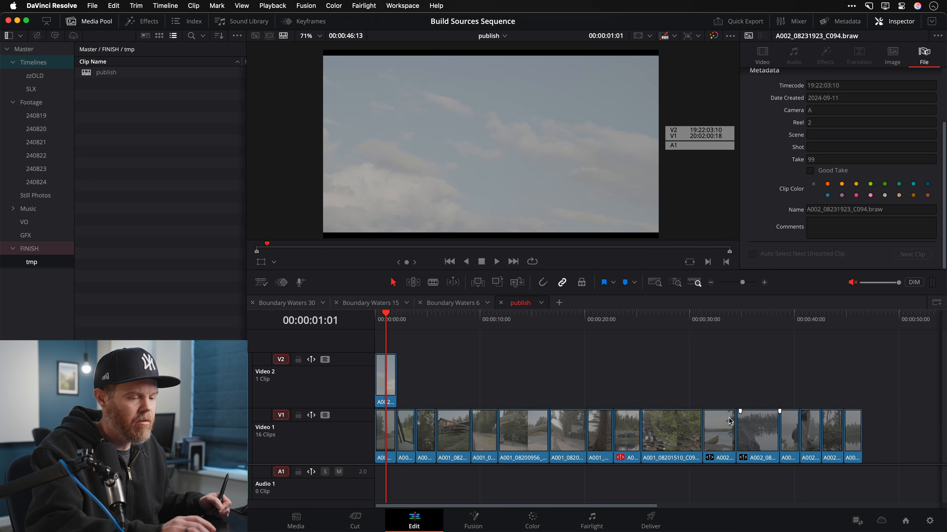
- Shift all Video 1 clips from A001_08192006_C010.braw onward about 3 frames later to clear the overlap with the Video 2 clip
left_click(406, 321)
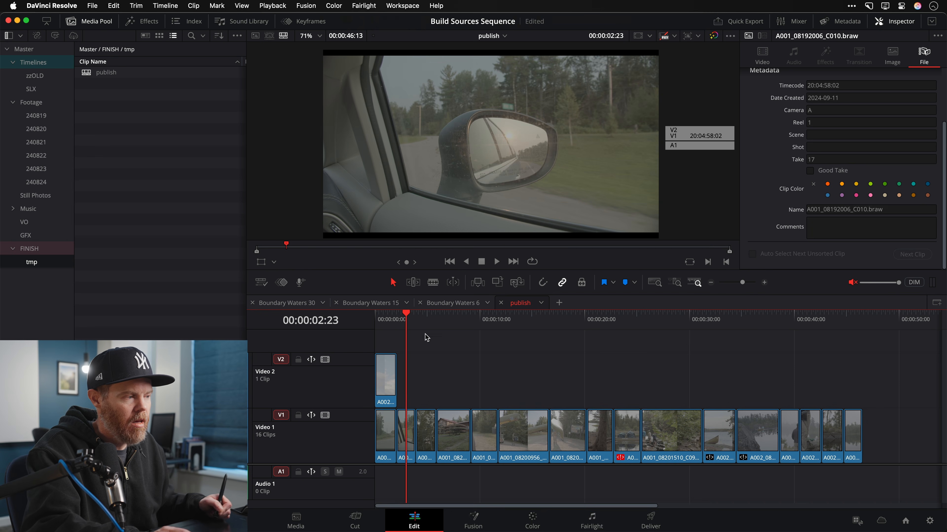
left_click_drag(877, 390, 411, 453)
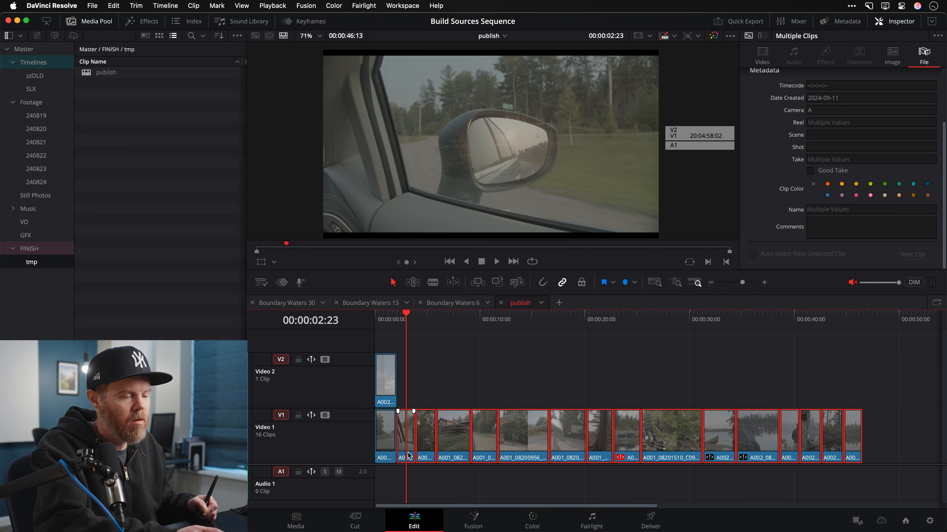
key("super+equal")
key("super+equal")
key("super+equal")
key("super+equal")
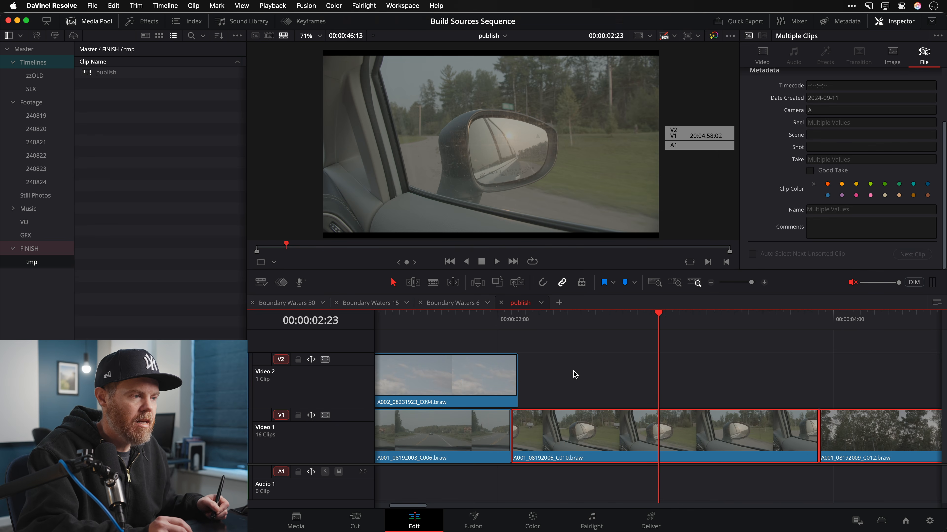
left_click_drag(547, 432, 568, 431)
left_click(581, 382)
left_click(450, 319)
scroll(450, 325, "left", 5)
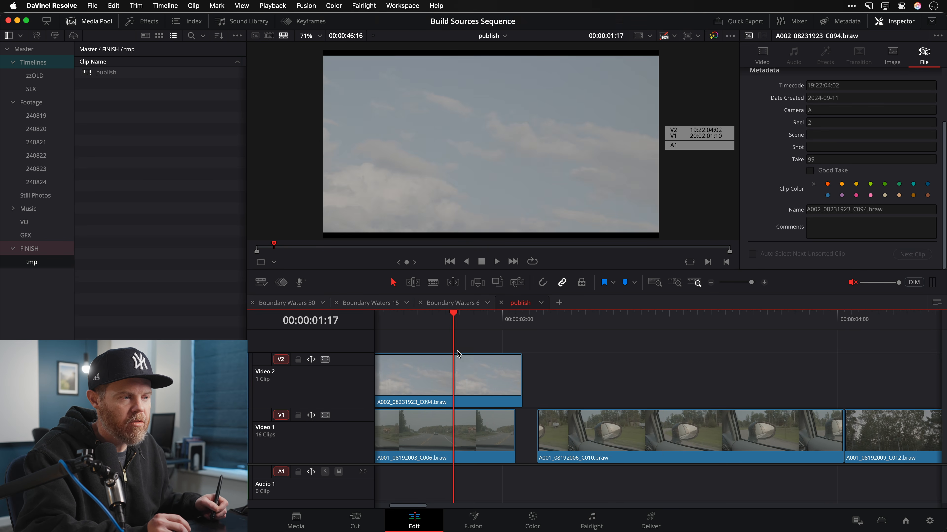
- Rename the Video 1 track to L1 and the Video 2 track to L2
left_click(539, 313)
key("super+minus")
key("super+minus")
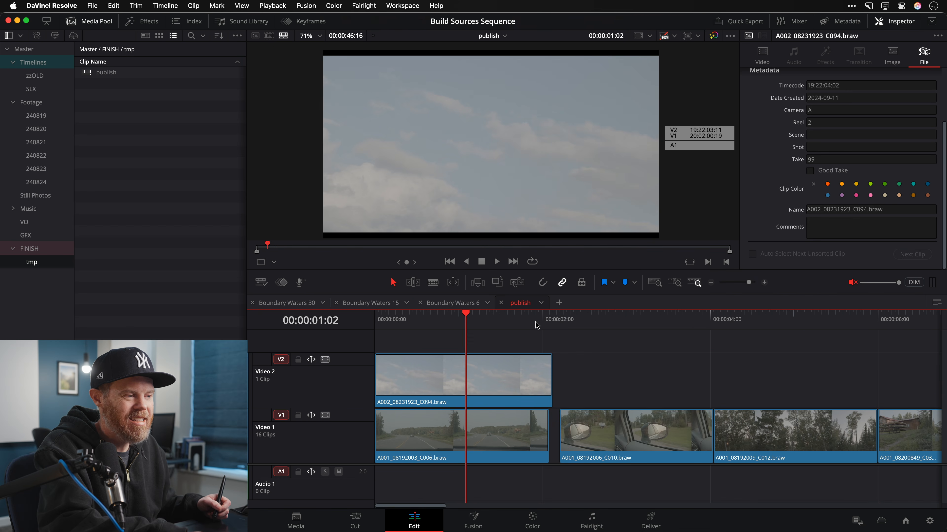
left_click(430, 316)
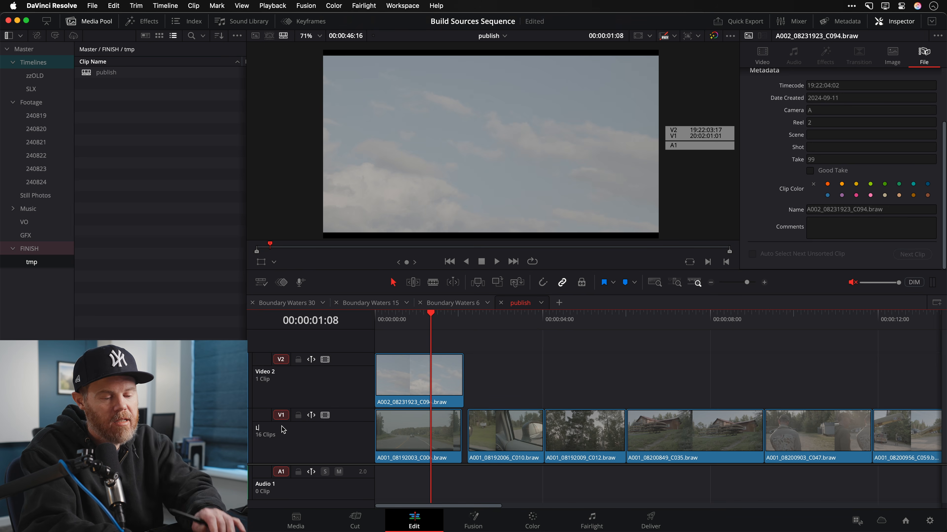
type("L1")
key("Return")
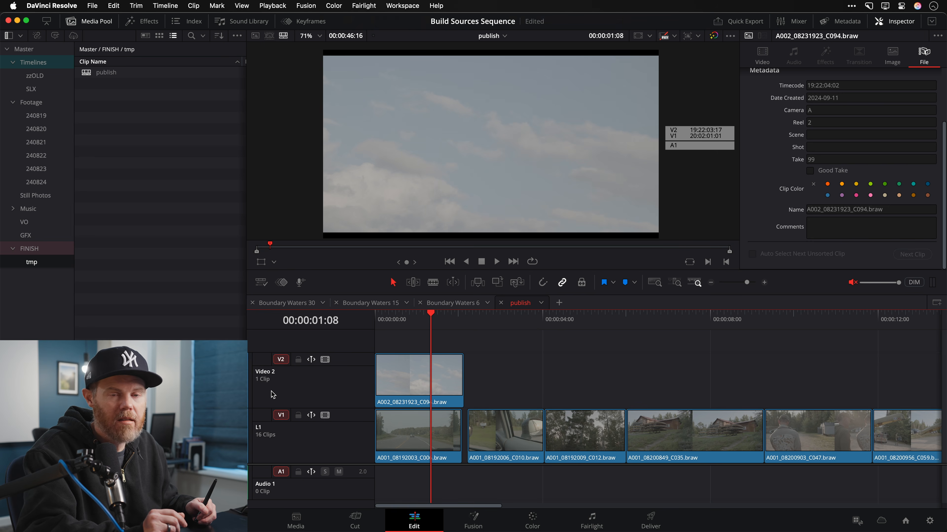
double_click(263, 373)
type("L2")
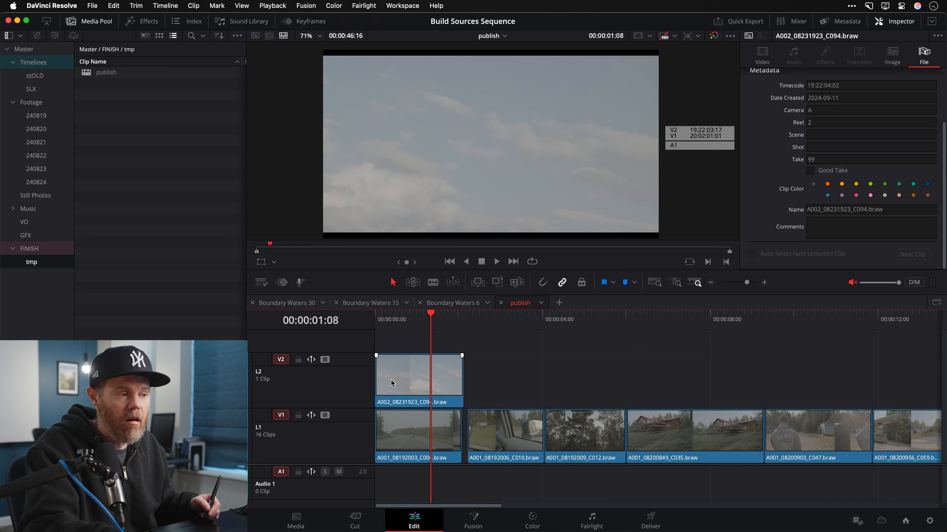
- Select all clips on tracks L1 and L2 and set their Scene metadata to can
key("shift+z")
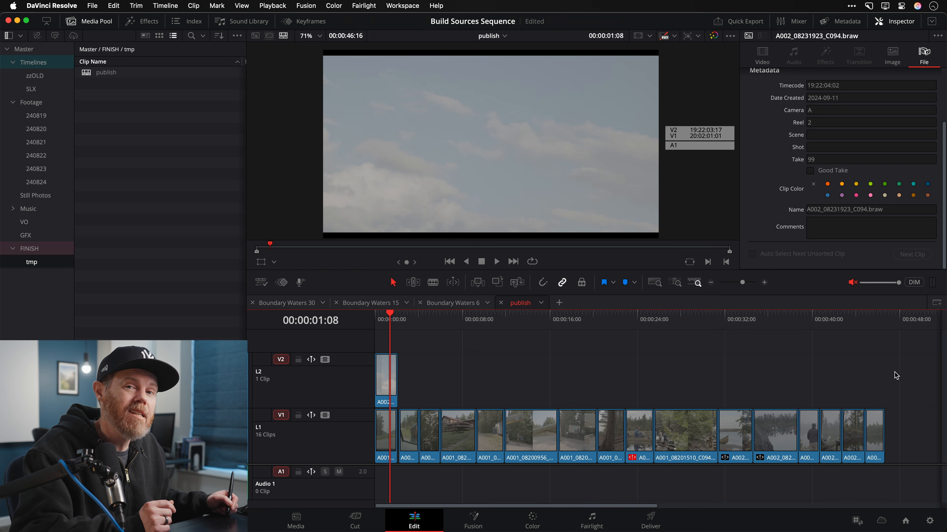
mouse_move(911, 361)
left_mouse_down()
mouse_move(754, 379)
mouse_move(388, 451)
left_mouse_up()
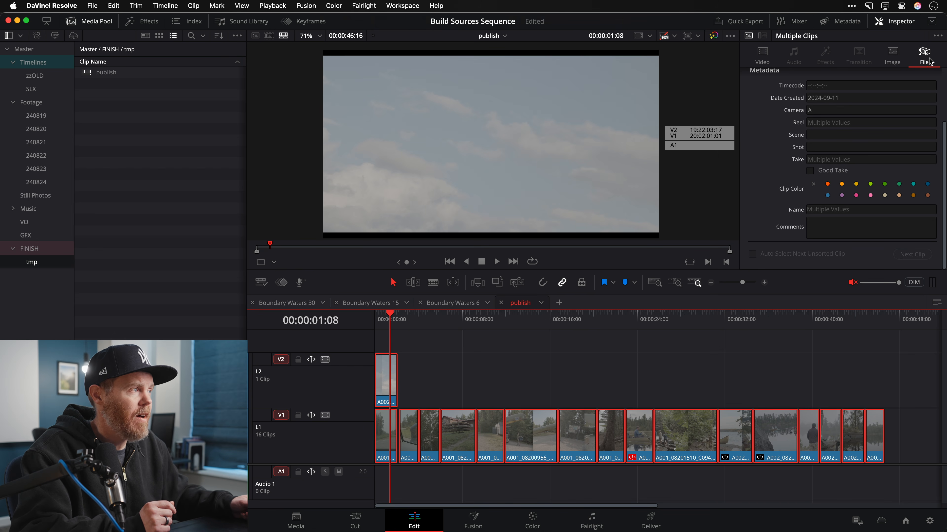
left_click(820, 136)
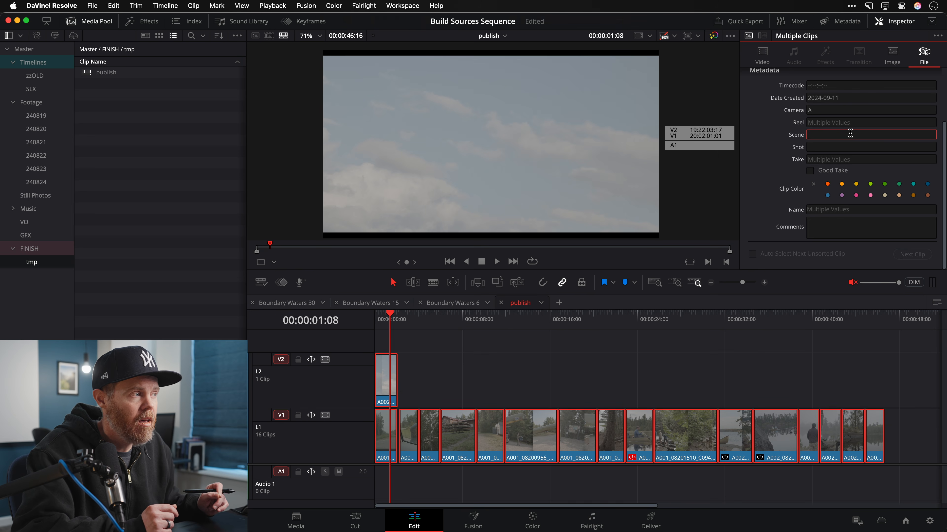
type("can")
key("Return")
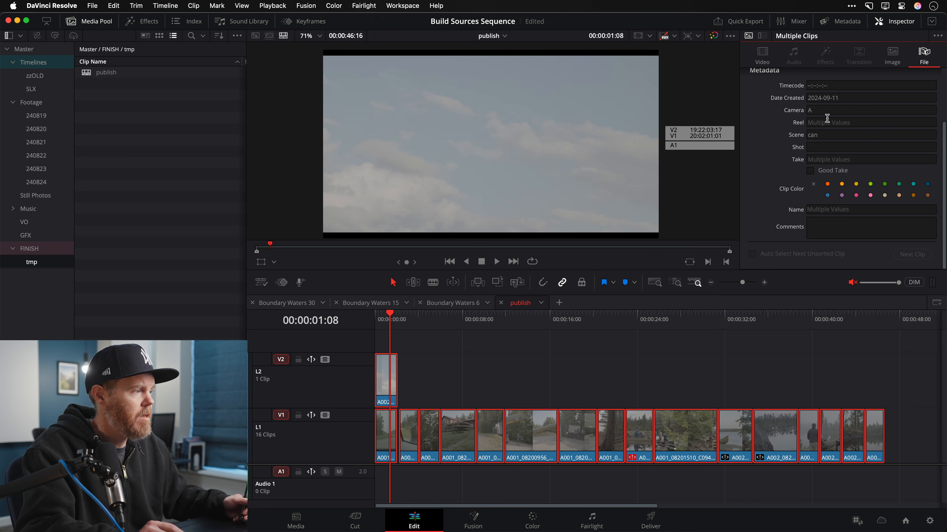
- Check the Scene metadata of clips A001_08201510_C094.braw and A002_08232056_C101.braw, then return the playhead to the opening clip
left_click(684, 320)
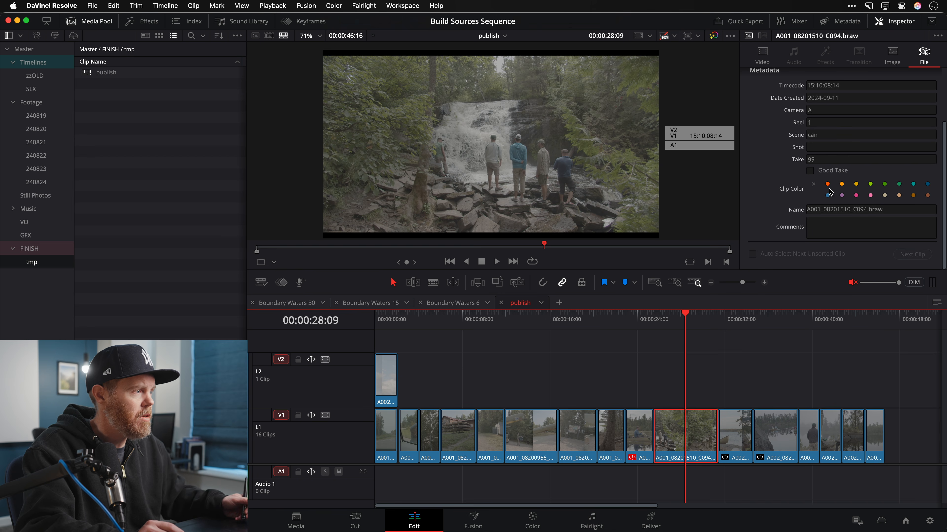
left_click(771, 432)
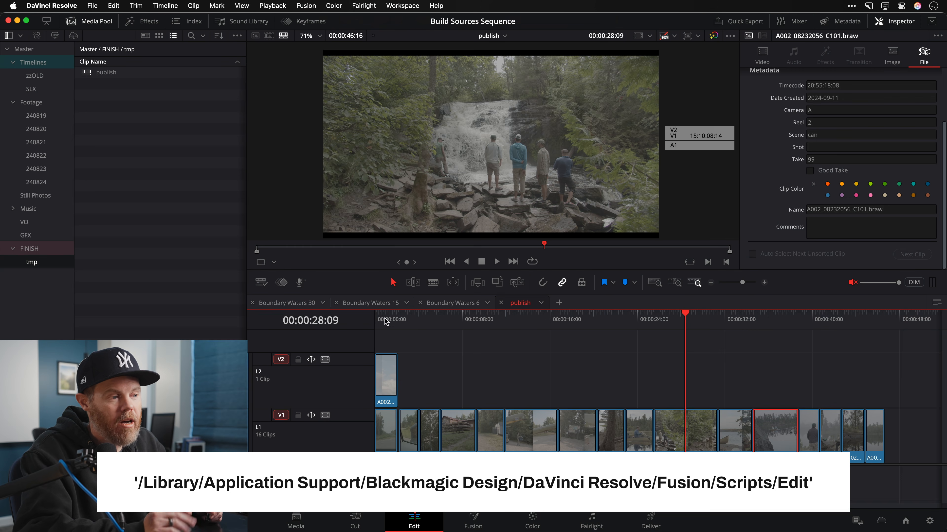
key("Up")
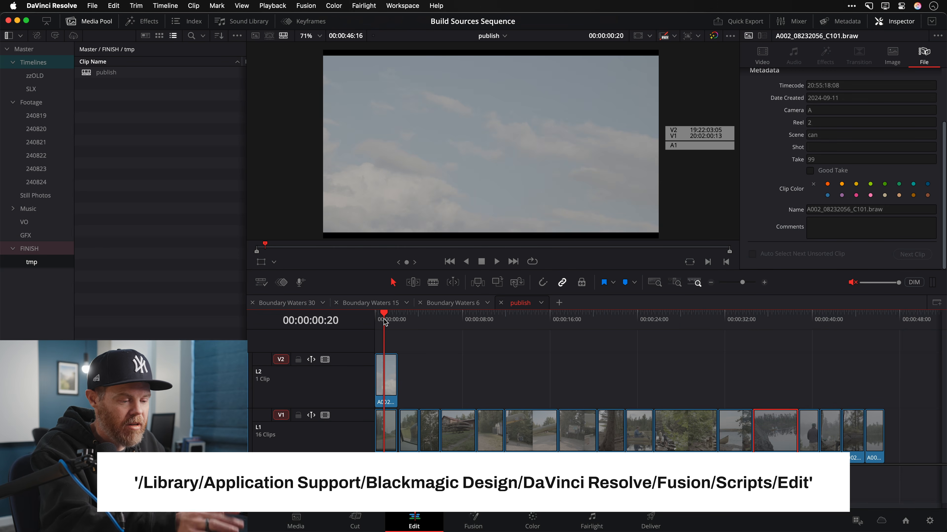
- Rename all clips from the timeline start with the ShotNamer_v1 script, using pattern sh###, start 10 and increment 10
key("super+equal")
key("super+equal")
left_click(518, 380)
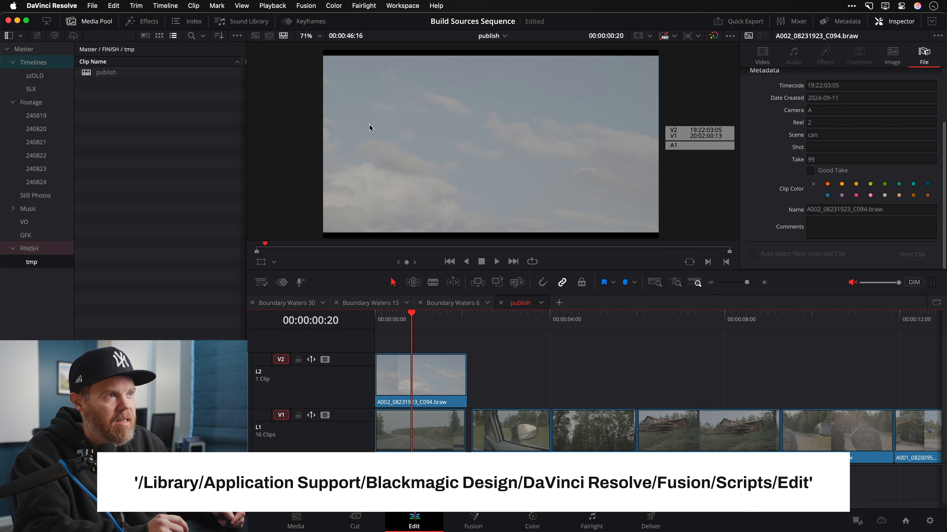
left_click(404, 7)
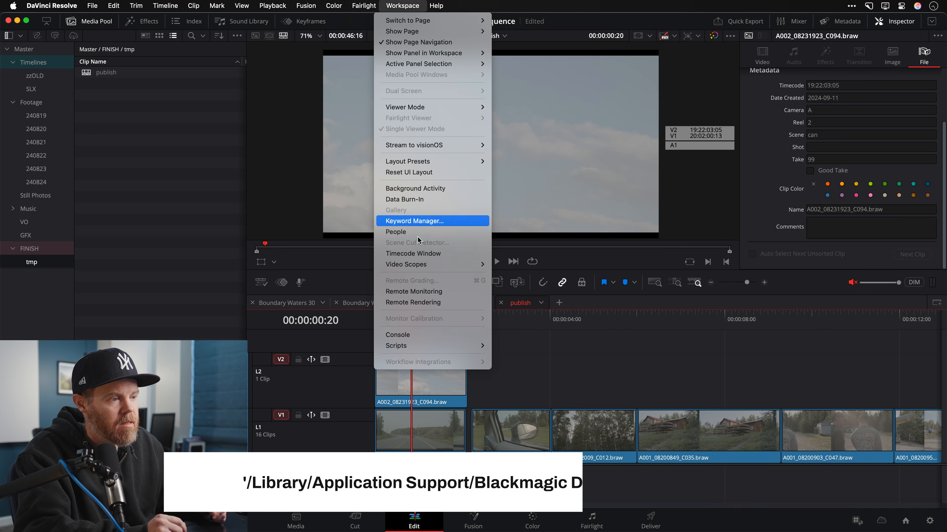
mouse_move(444, 346)
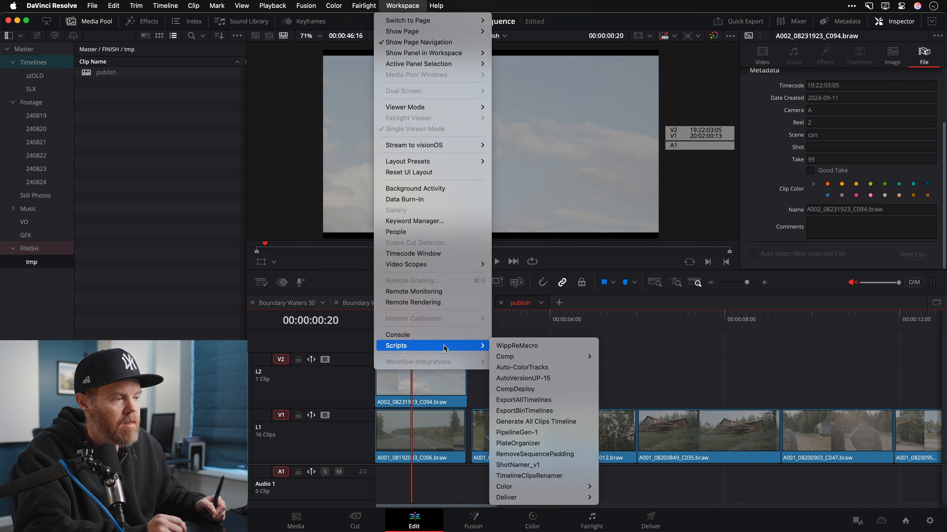
left_click(564, 467)
left_click_drag(478, 164, 483, 98)
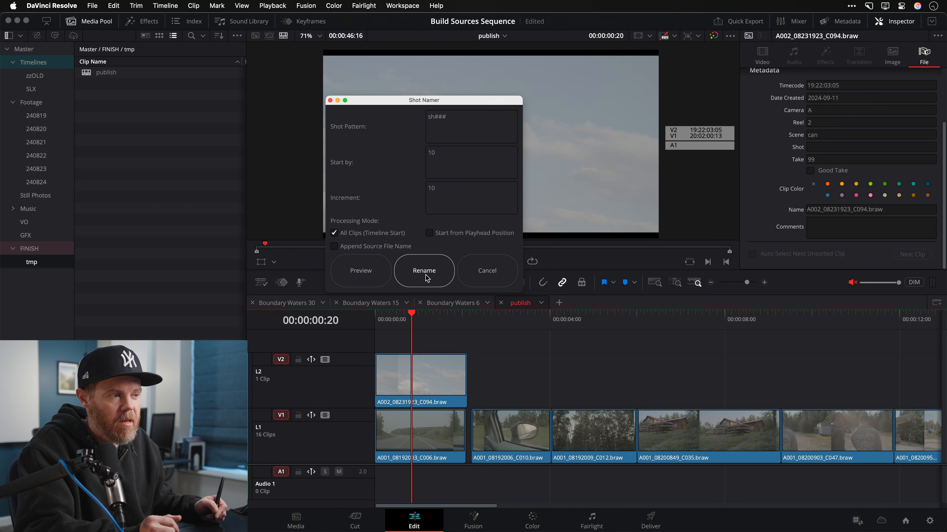
left_click(422, 273)
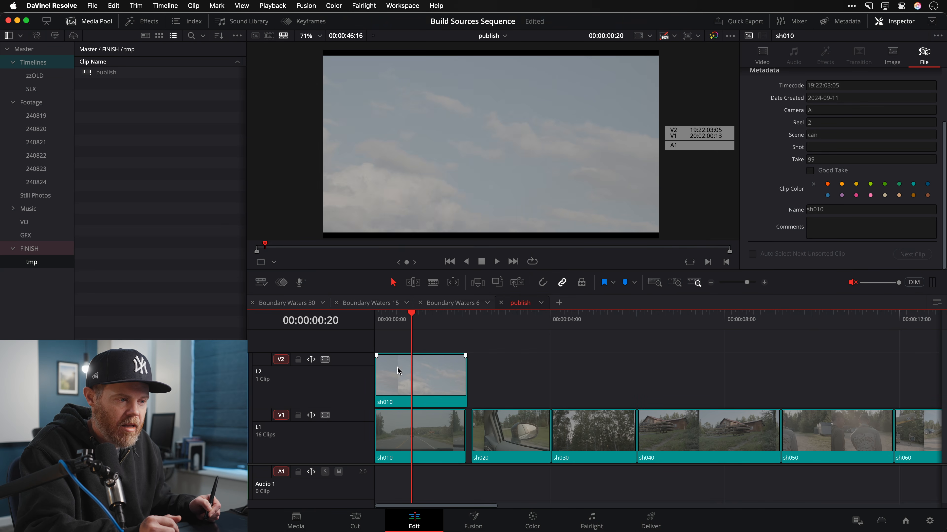
- Enable reel name assistance from the source clip filename in the project's general conform options
key("shift+z")
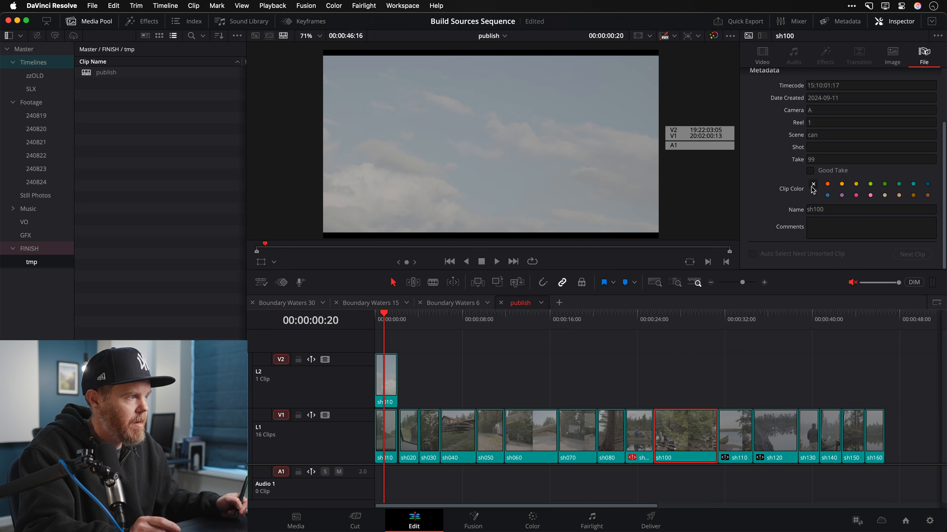
left_click(674, 347)
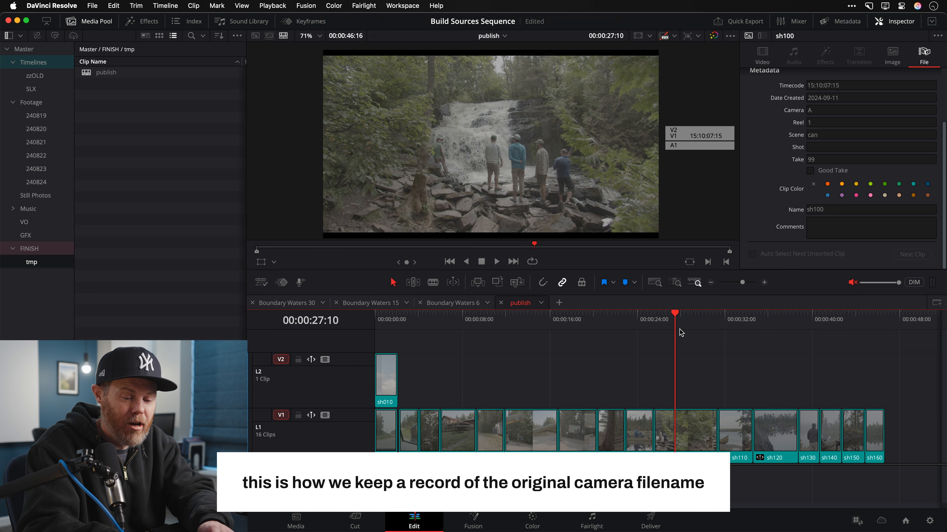
key("shift+9")
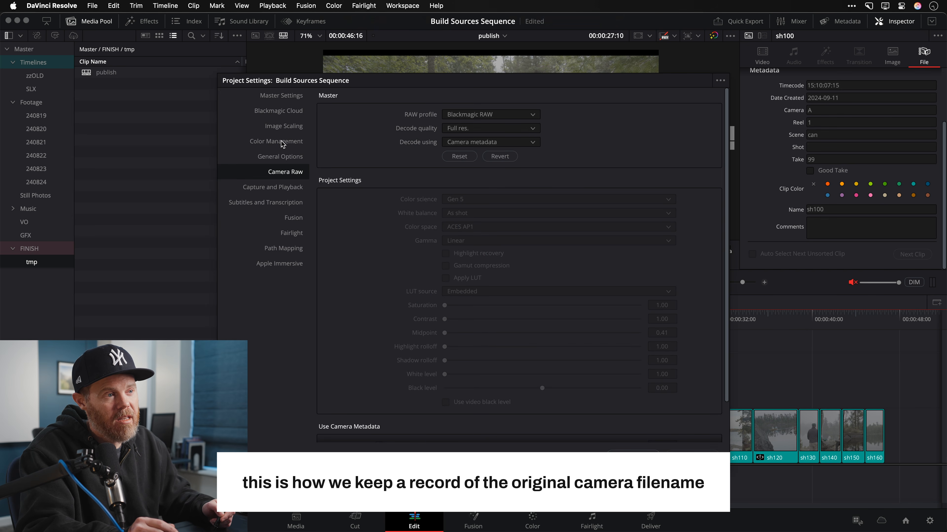
left_click(289, 158)
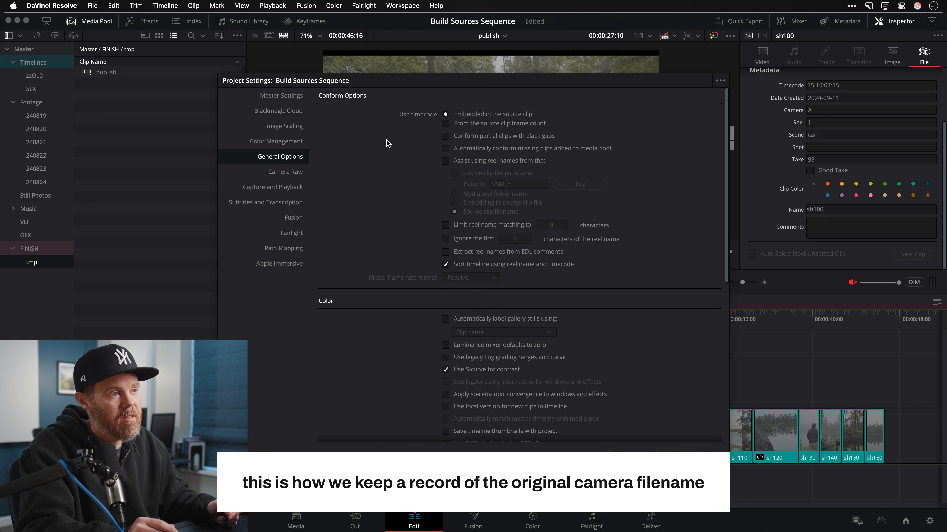
left_click(445, 161)
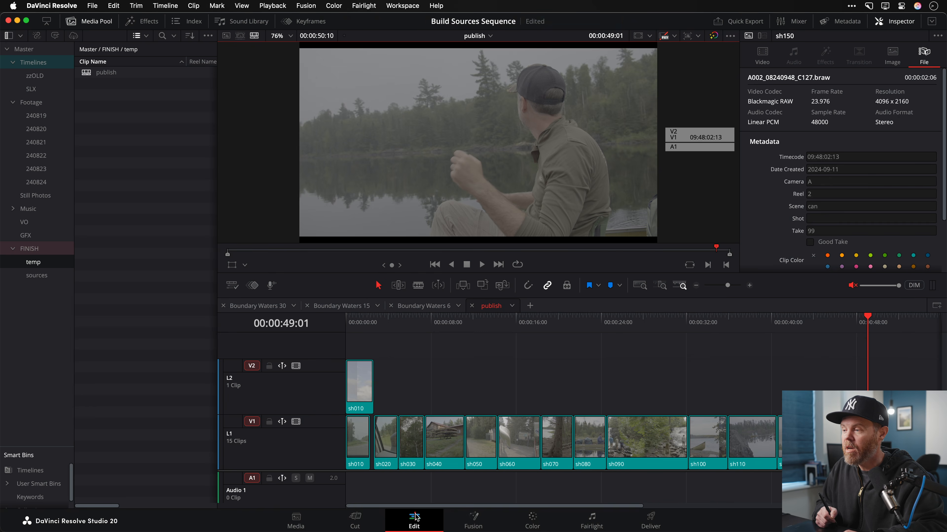
- Set the project's Blackmagic RAW decoding to use Project settings, save, and review the footage around sh060 and sh070
left_click_drag(486, 331, 626, 334)
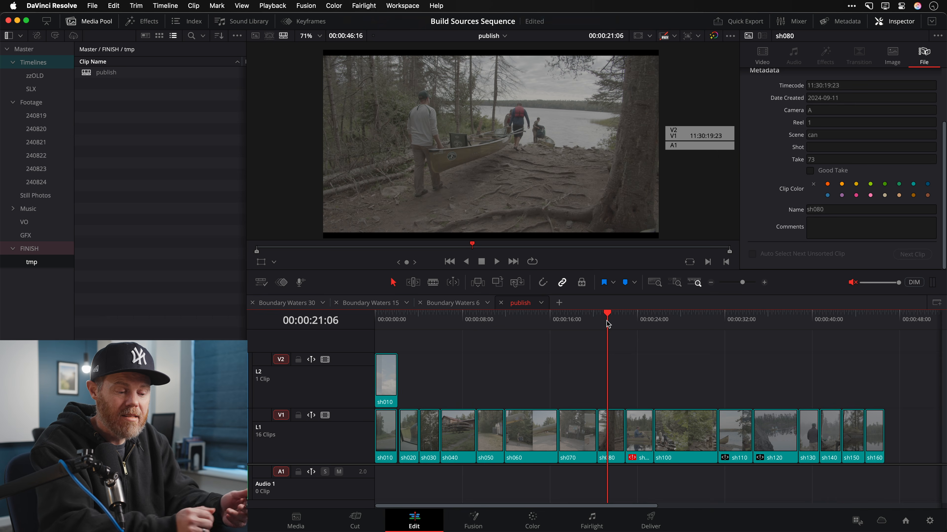
key("shift+9")
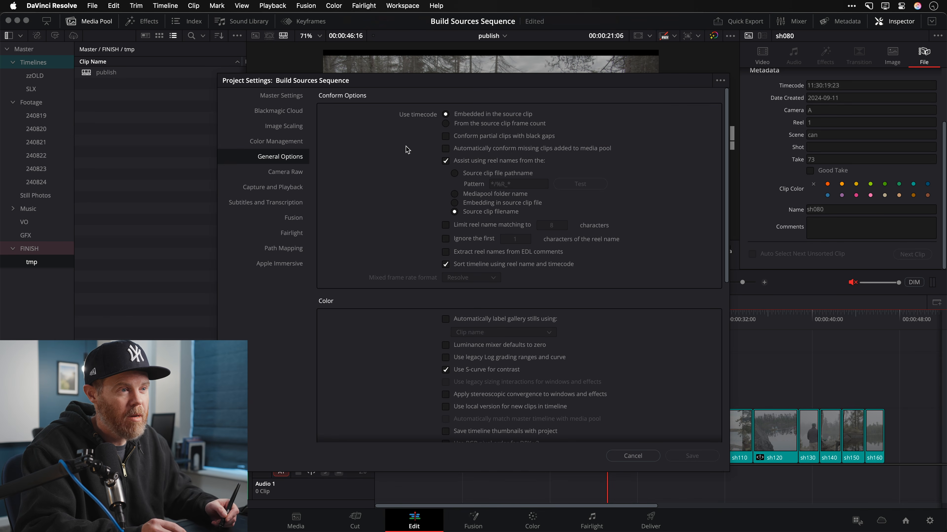
left_click(292, 174)
left_click(488, 142)
left_click(484, 177)
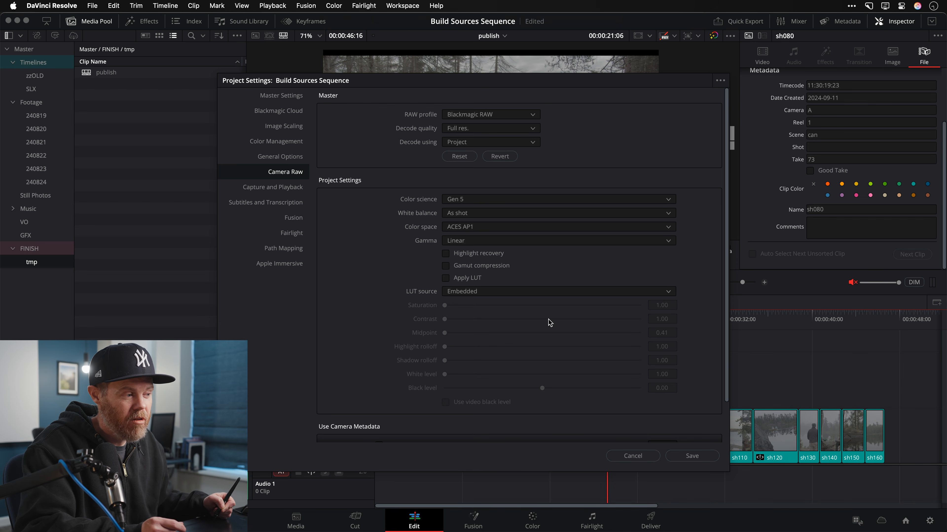
left_click(691, 456)
left_click_drag(615, 323, 614, 347)
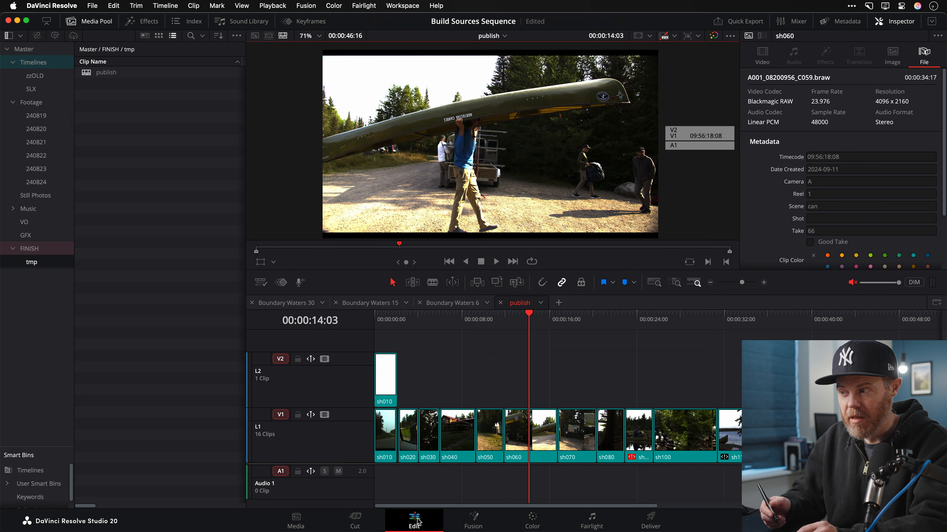
left_click_drag(535, 321, 580, 316)
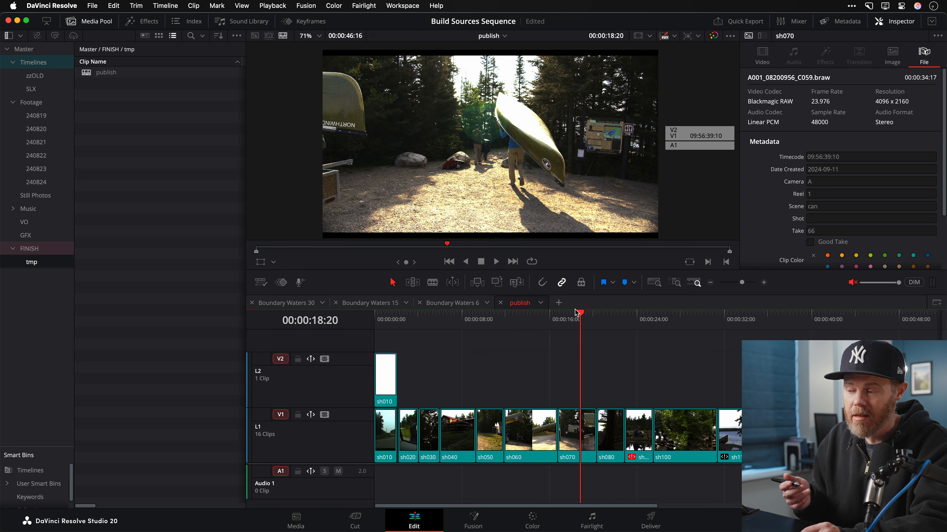
- Go to the Deliver page and load the ACES EXR 4fr mm render preset
left_click(650, 520)
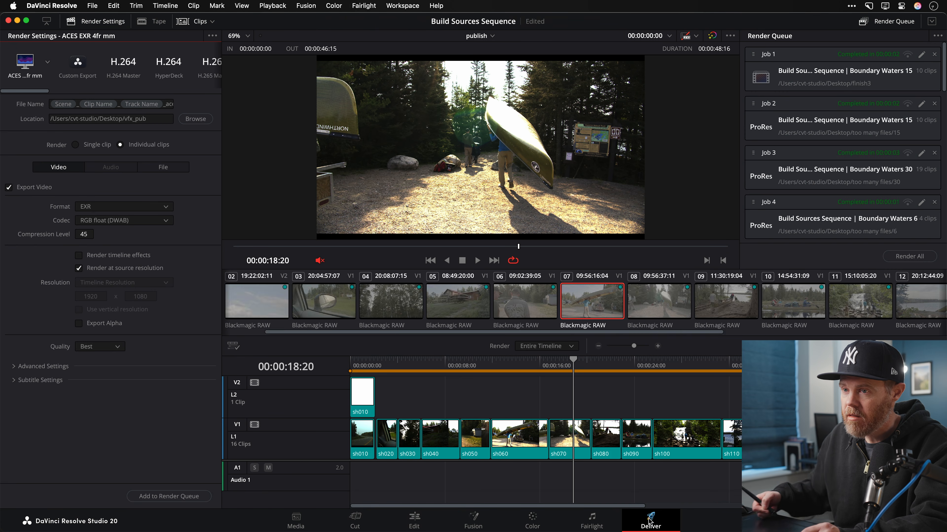
left_click(47, 62)
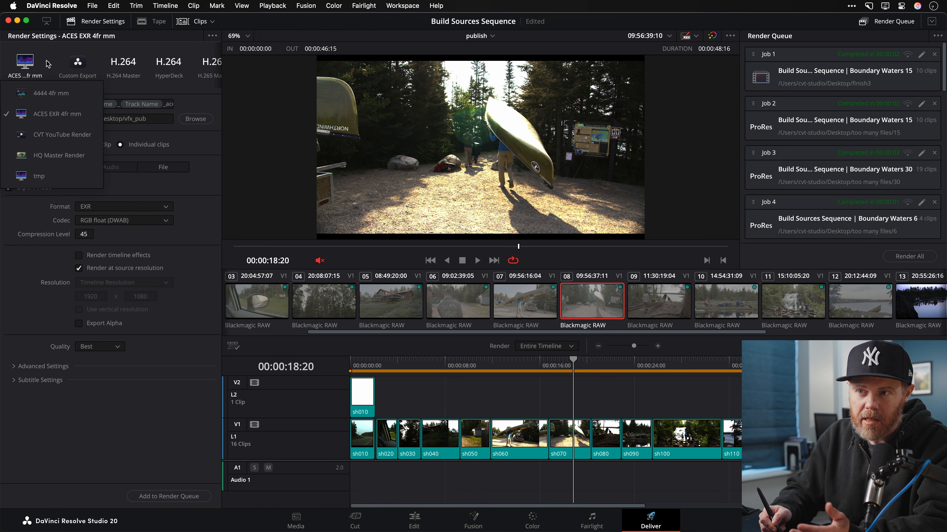
left_click(88, 116)
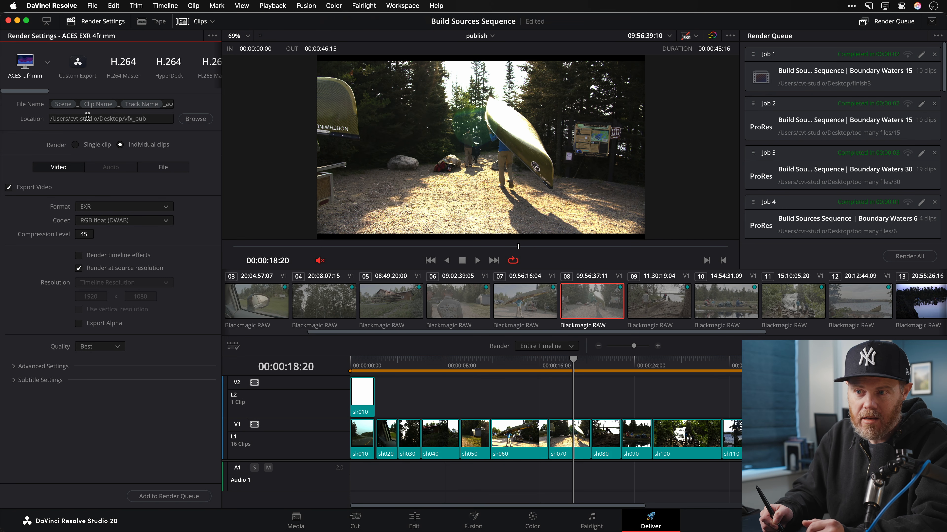
- Set the render format to EXR and its codec to RGB half (DWAB)
left_click(169, 208)
left_click(141, 264)
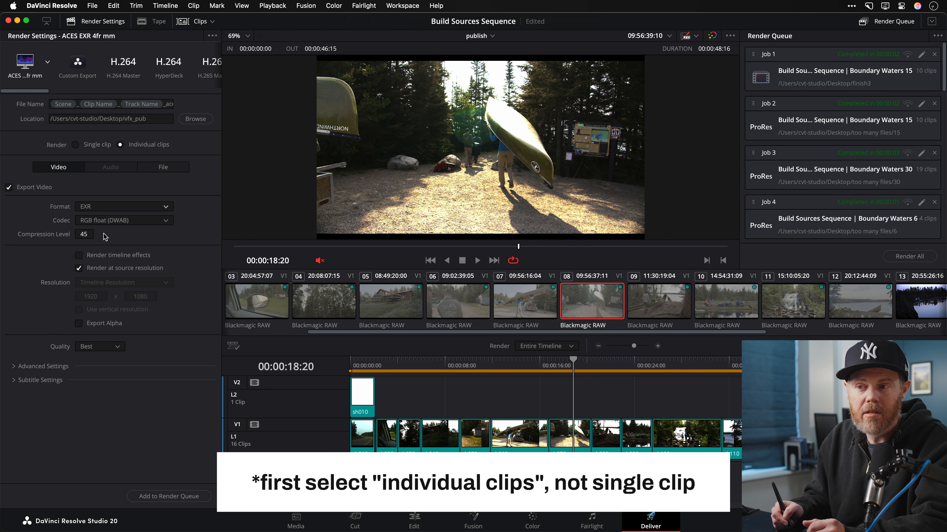
left_click(162, 222)
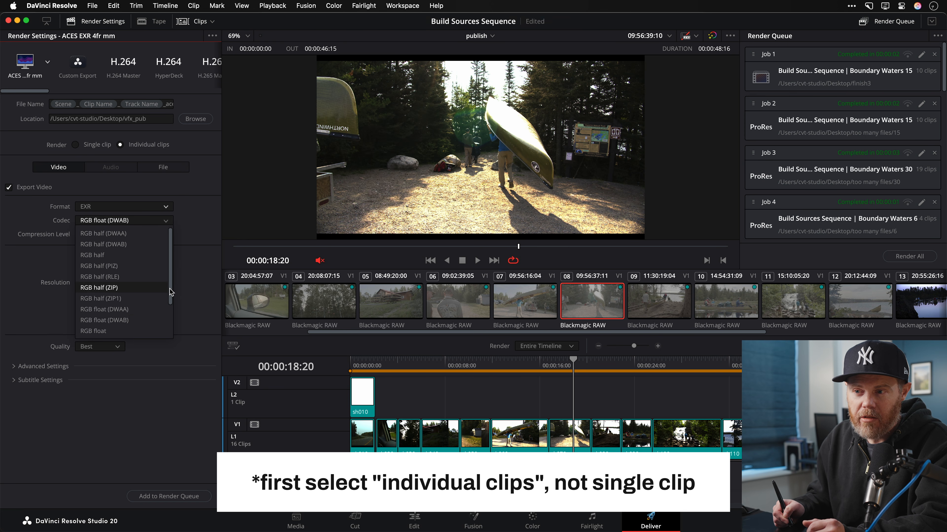
left_click(140, 244)
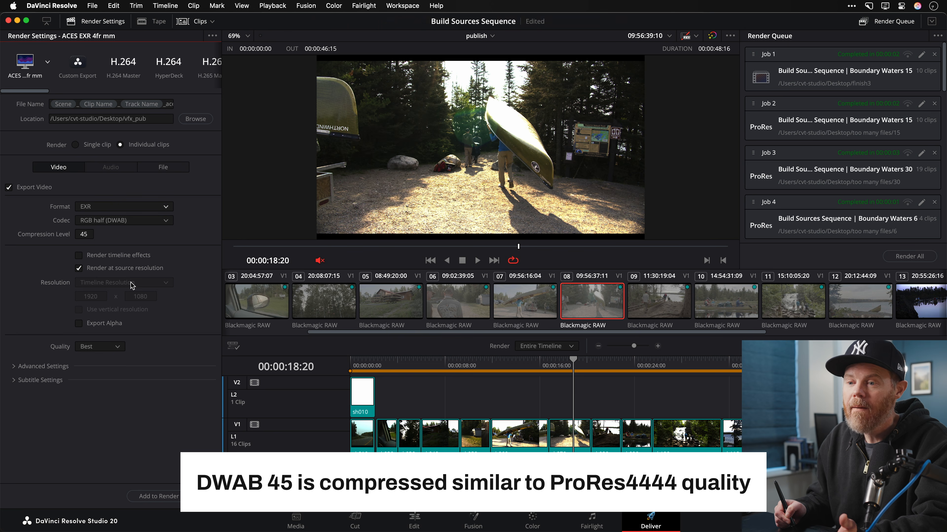
- Examine the advanced render settings down to the frame handles, and then the file naming and subfolder settings
left_click(12, 367)
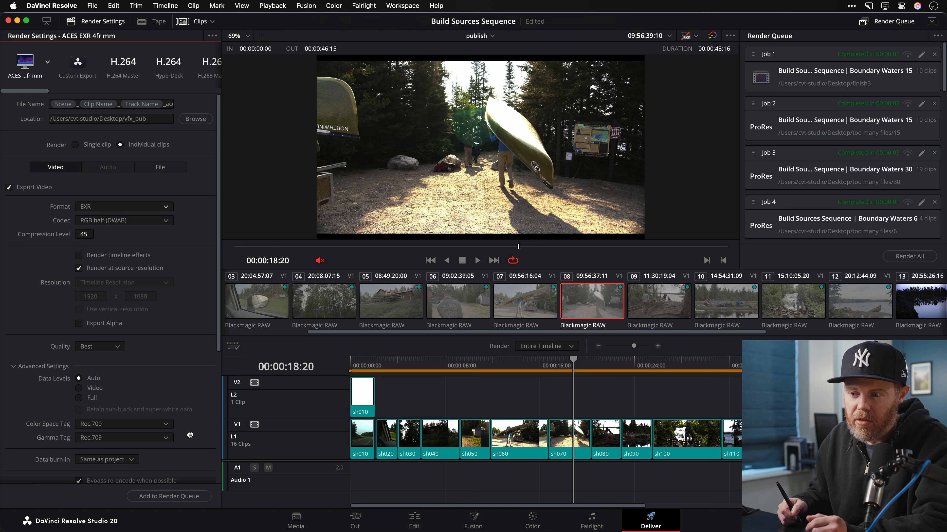
left_click_drag(218, 348, 210, 484)
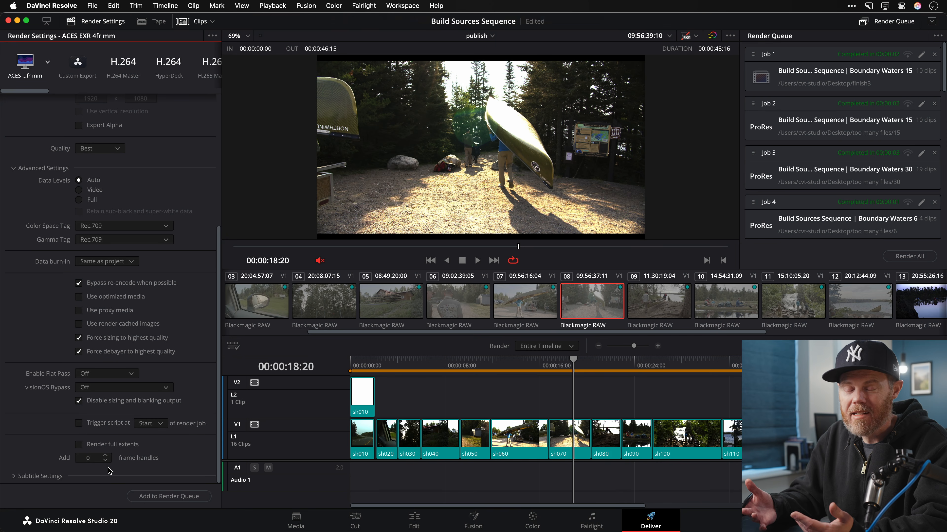
scroll(215, 230, "up", 10)
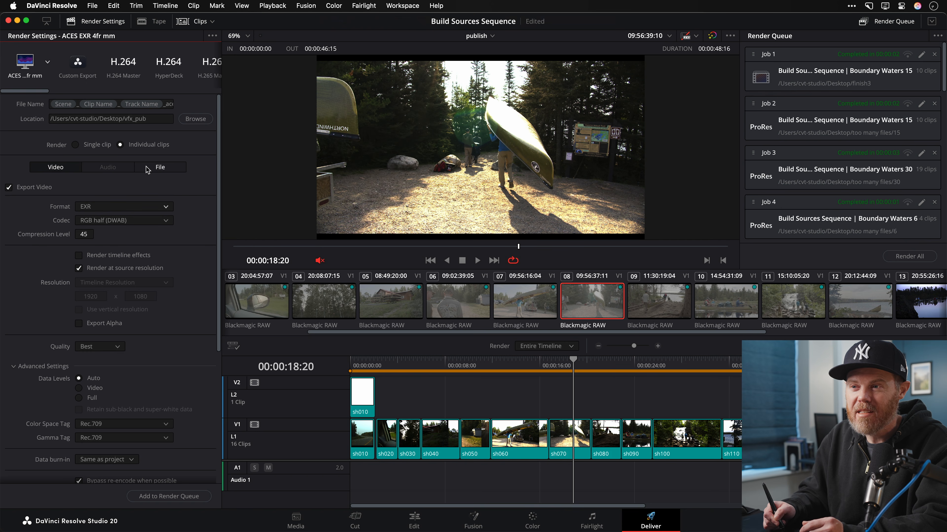
left_click(166, 170)
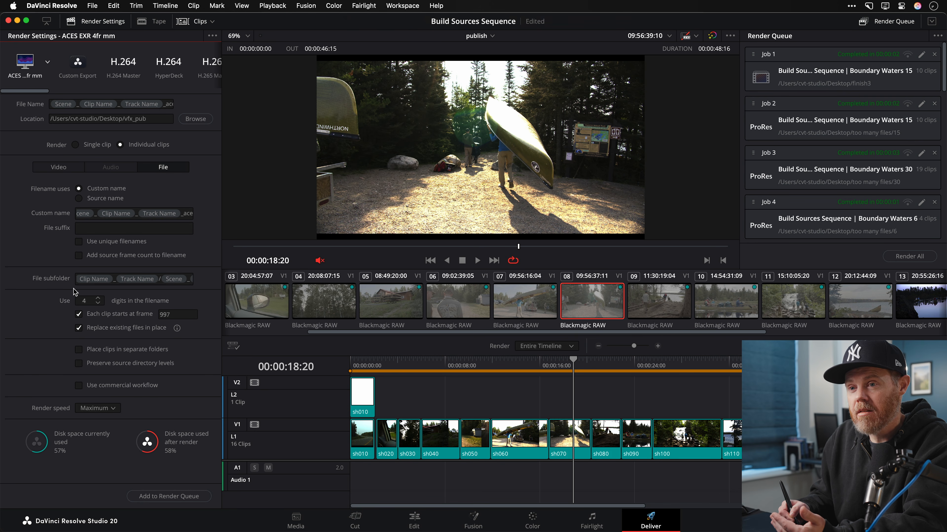
- Switch to TextEdit and enlarge the text of the filename and subfolder patterns for reading
key("super+Tab")
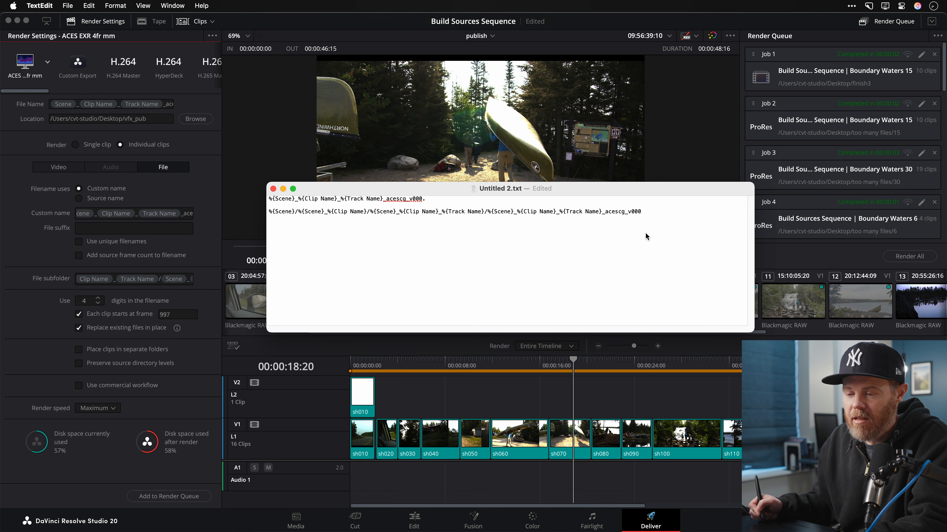
key("super+a")
key("super+plus")
key("super+plus")
key("super+plus")
key("super+plus")
key("super+plus")
key("super+plus")
key("super+plus")
left_click(379, 279)
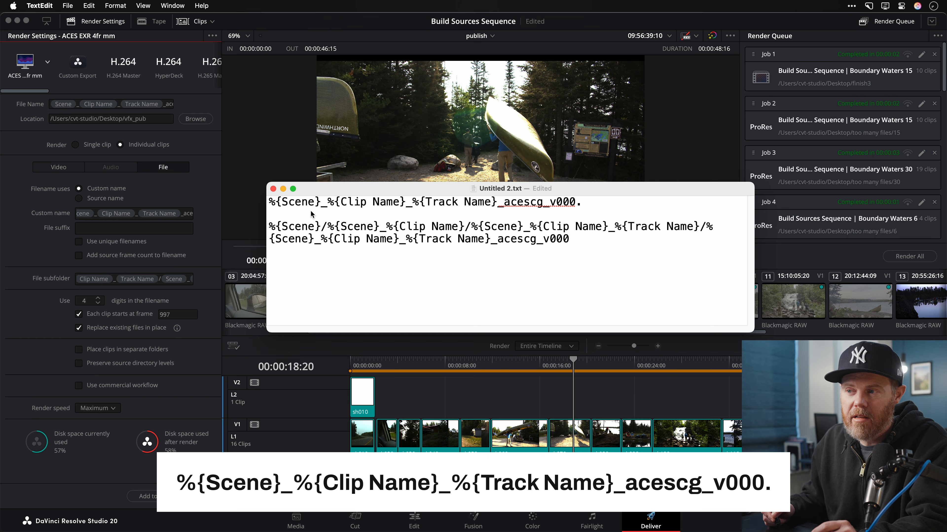
- Remove the Scene variable from the start of the render's custom name and insert it again using %Scene
left_click(85, 214)
key("BackSpace")
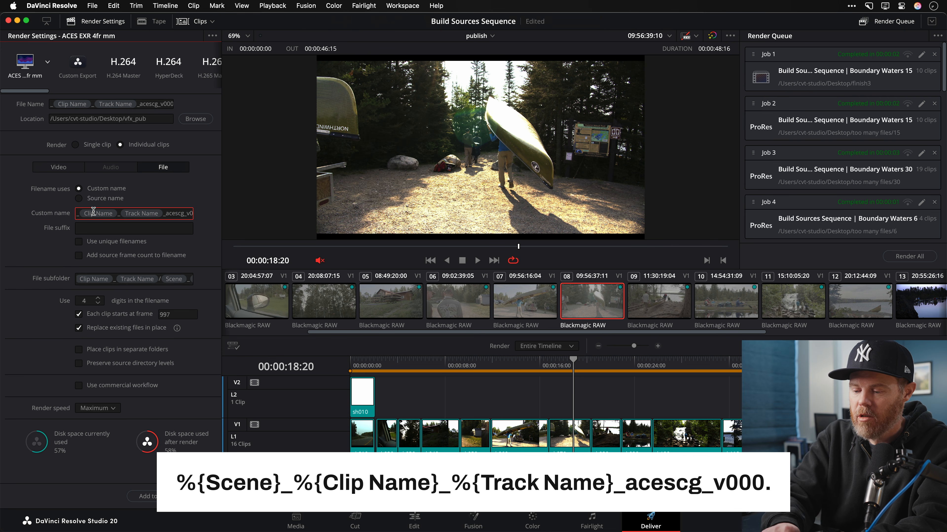
type("%")
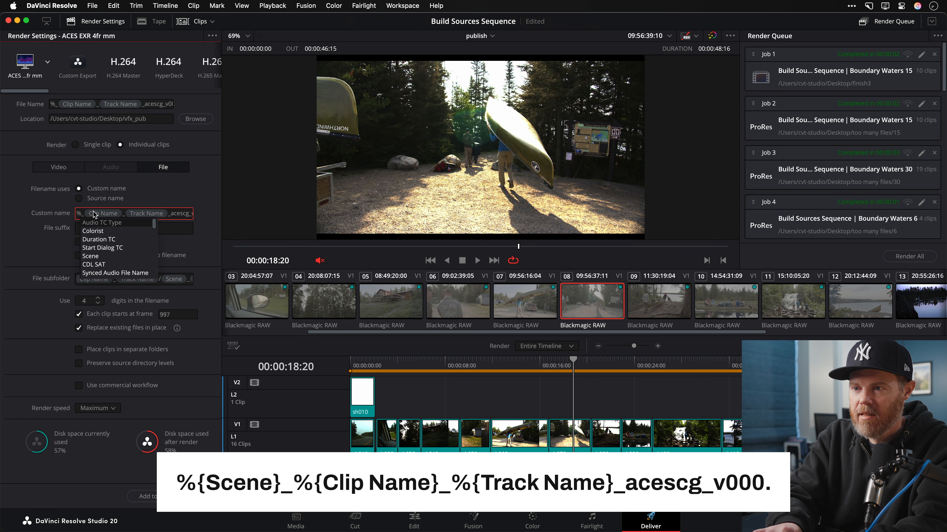
type("Scene")
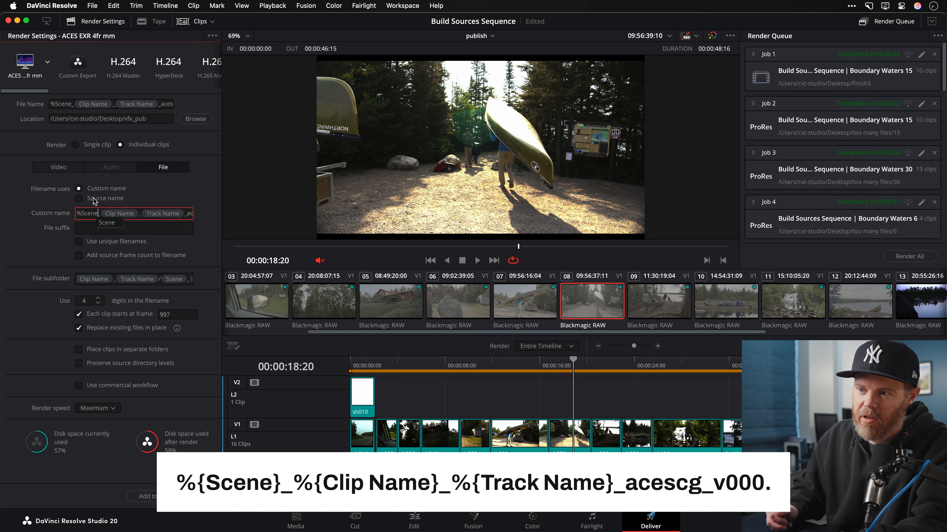
left_click(102, 221)
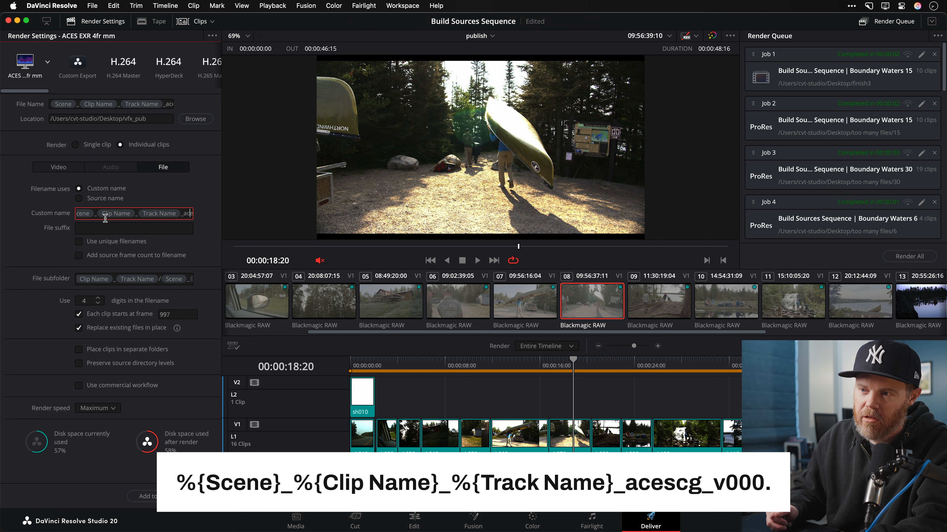
- Compare the naming patterns in TextEdit with the Edit page's sh070 clip metadata and the stacked sh010 clips on tracks L1 and L2
key("super+Tab")
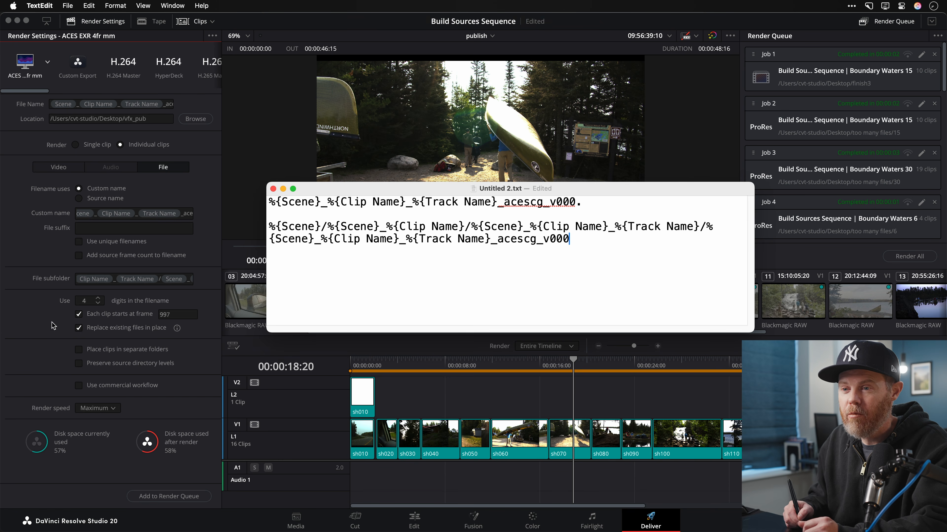
left_click(365, 400)
left_click(415, 521)
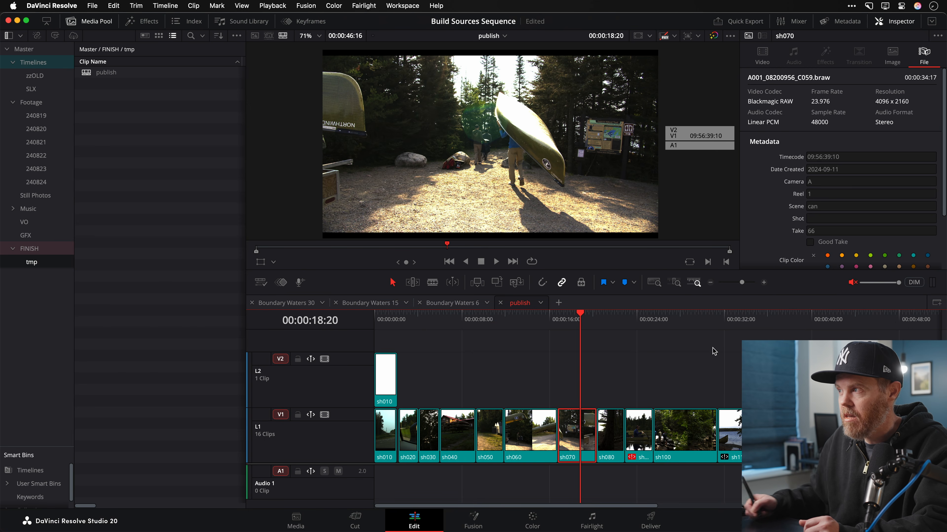
scroll(790, 138, "down", 3)
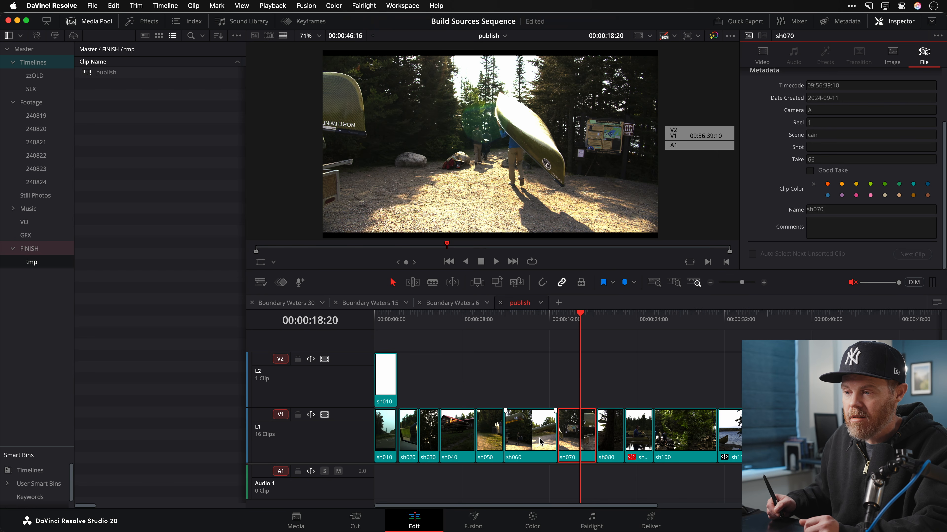
left_click(387, 319)
key("super+equal")
key("super+equal")
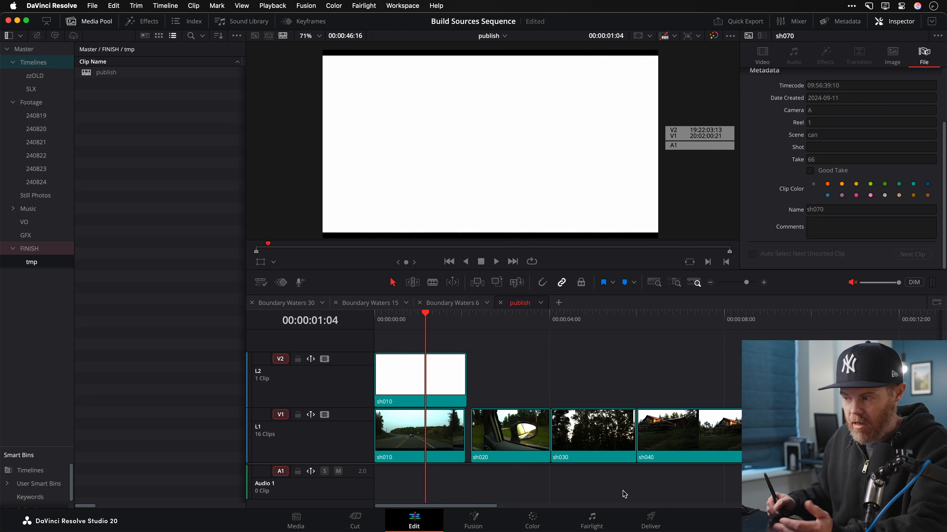
- Compare the Deliver page's custom name and file subfolder settings with the naming patterns in TextEdit
left_click(651, 524)
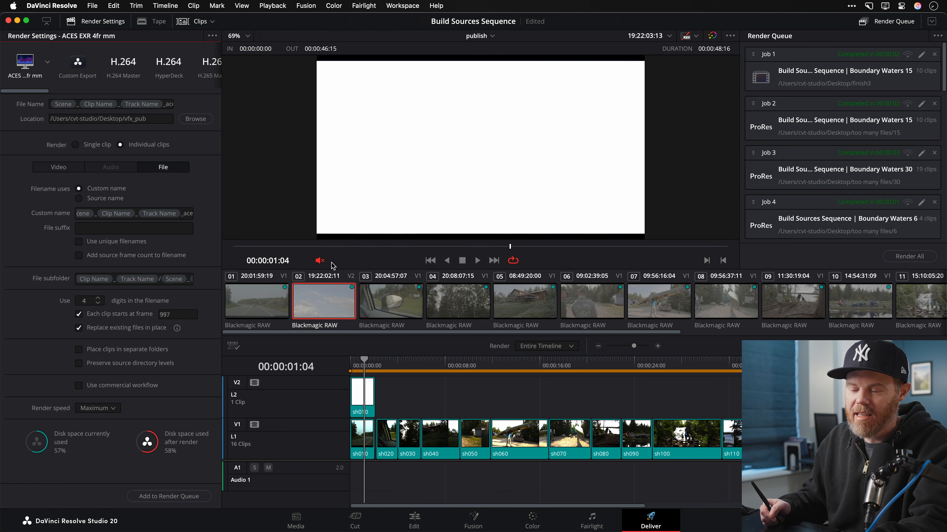
key("super+Tab")
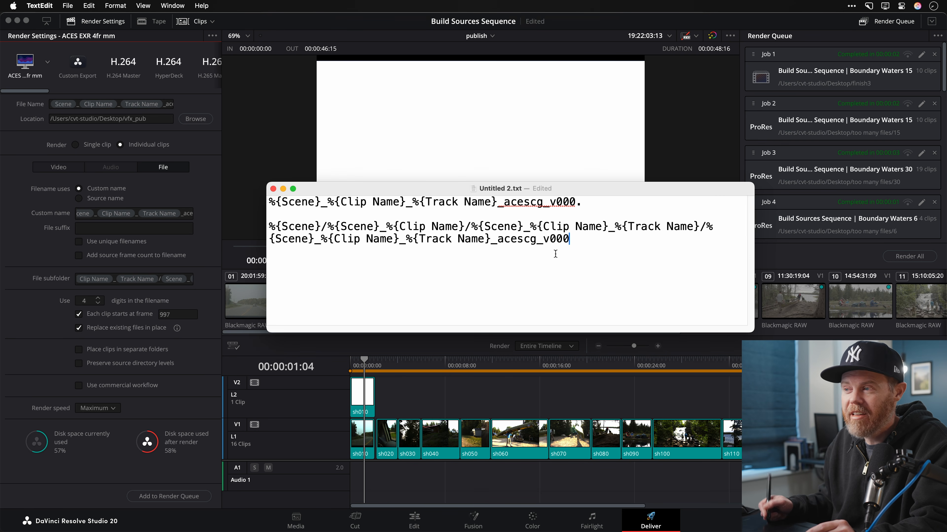
left_click(199, 251)
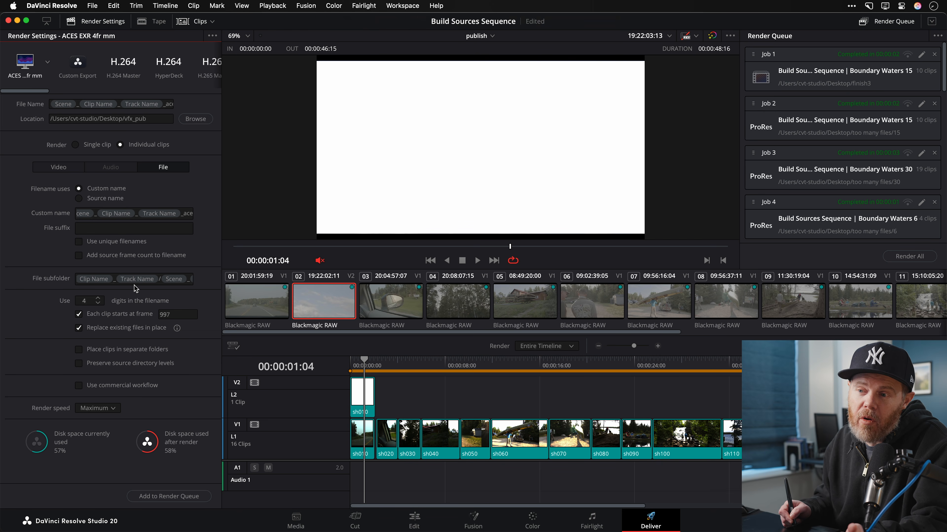
- Read the render's file subfolder pattern from its first Scene variable to acescg_v000 and check it against the TextEdit pattern
left_click(154, 279)
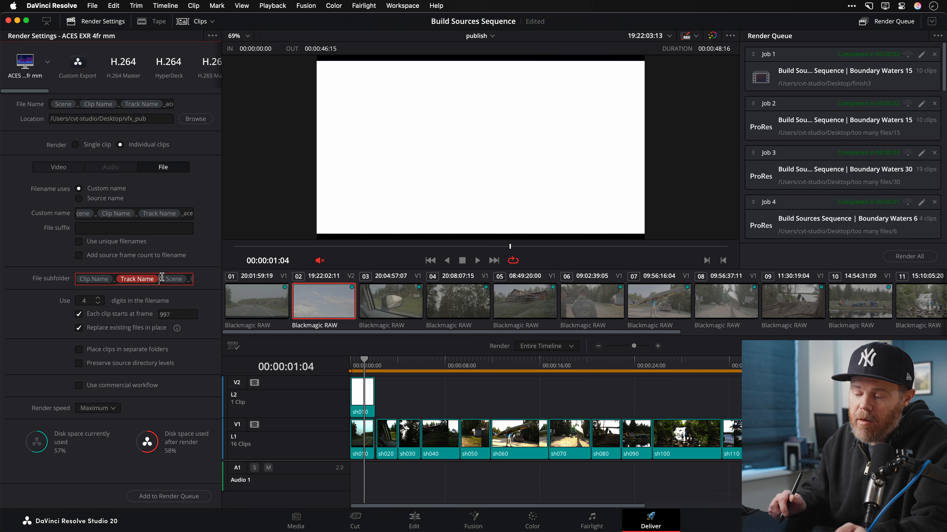
key("Left")
key("Left")
key("Left")
key("Left")
key("Left")
key("Left")
key("Left")
key("Left")
key("Left")
key("Left")
key("Left")
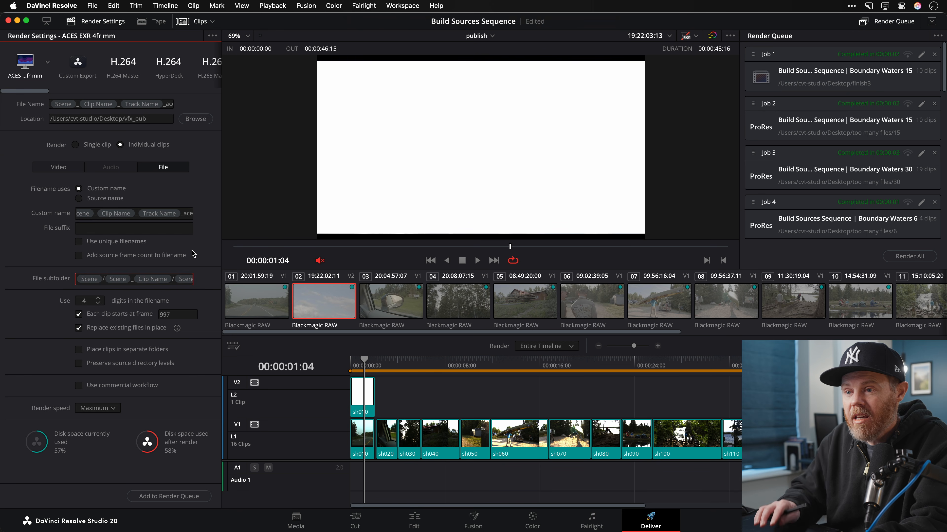
key("Right")
key("Right")
key("Right")
key("Right")
key("Right")
key("Right")
key("Right")
key("Right")
key("Right")
key("Right")
key("Right")
key("Right")
key("Right")
key("Right")
key("Right")
key("Right")
key("Right")
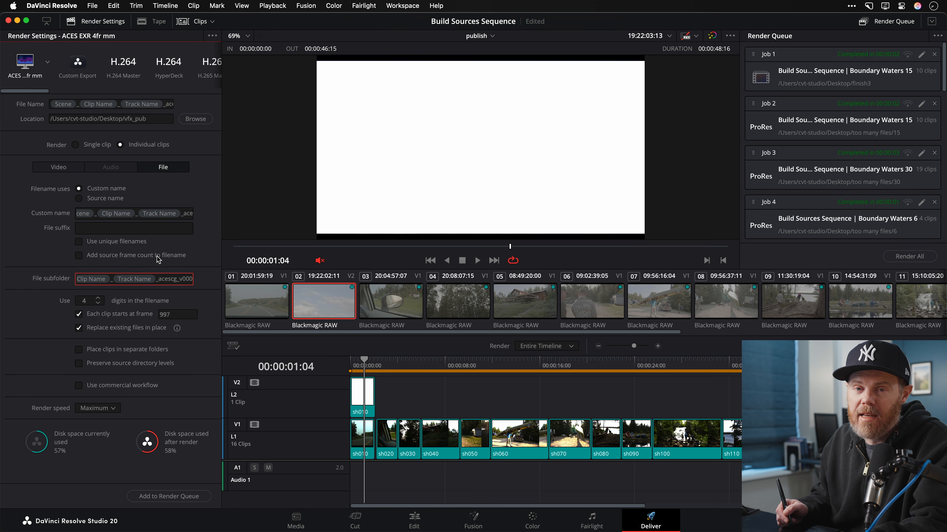
key("super+Tab")
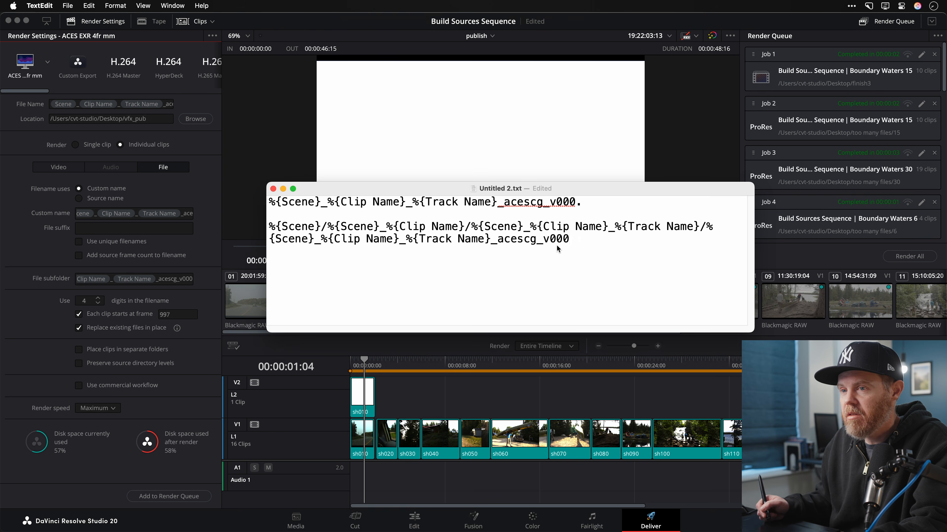
key("super+Tab")
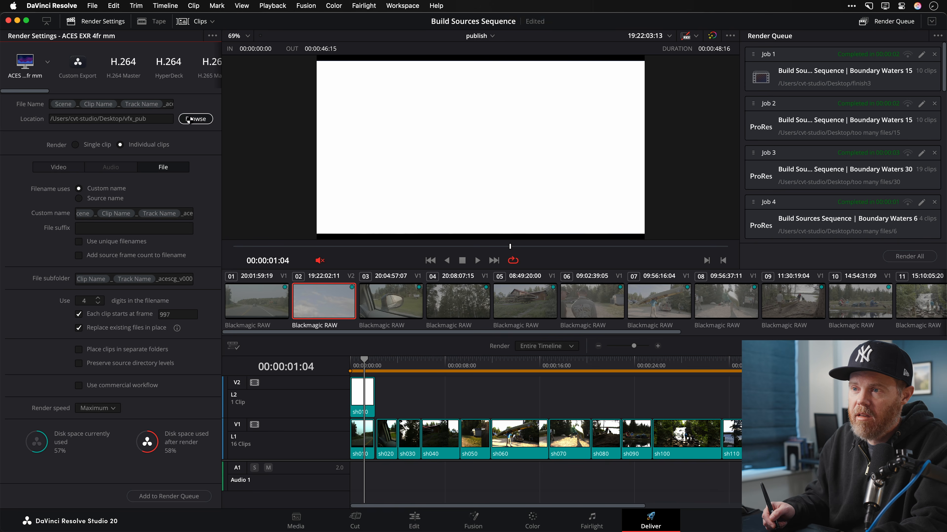
- Set the render location to a new folder named Published on the Desktop
left_click(196, 119)
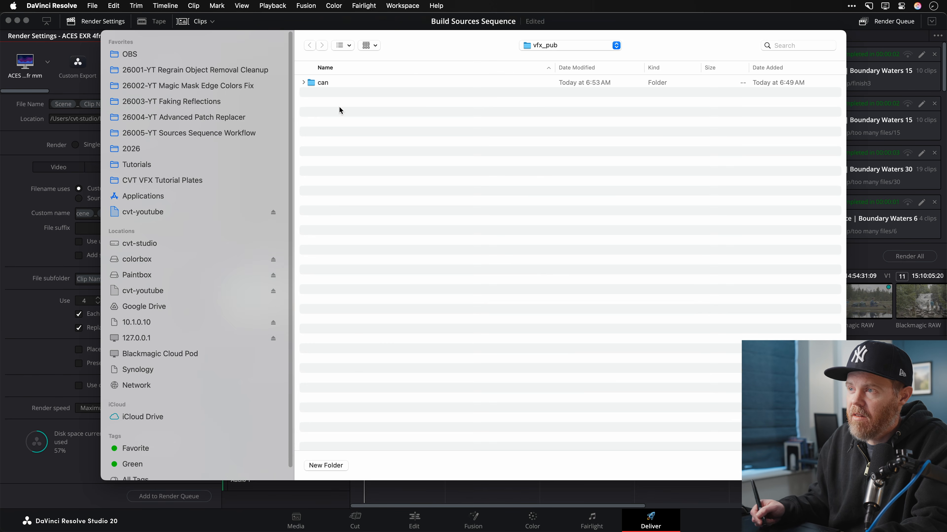
left_click(530, 46)
left_click(546, 55)
left_click(336, 465)
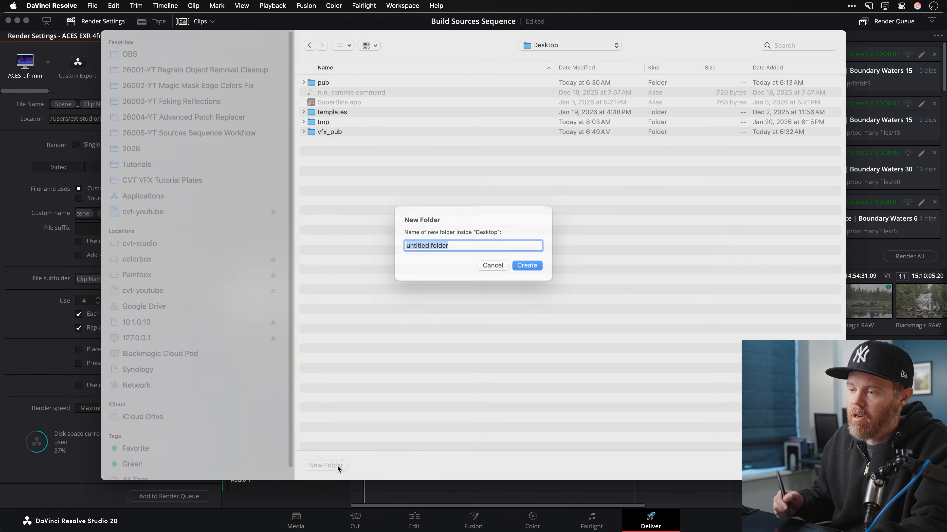
type("Published")
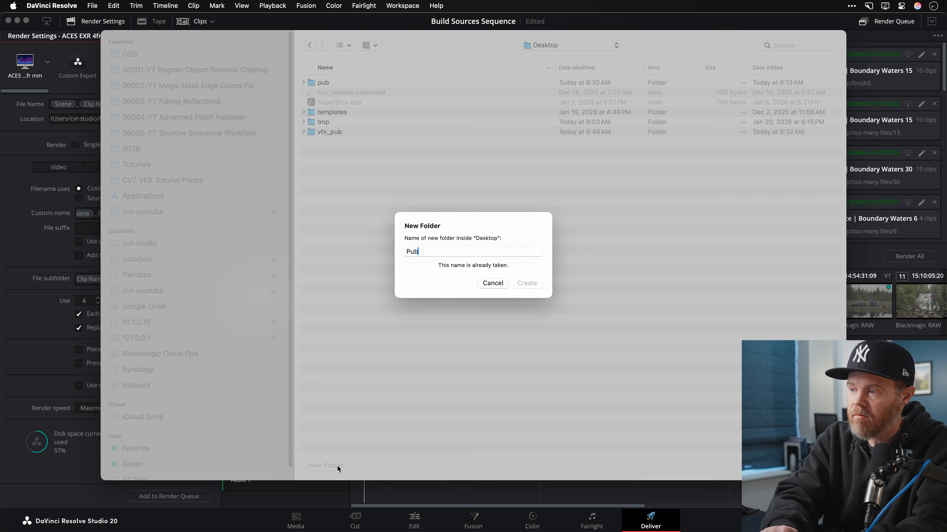
key("Return")
key("Return")
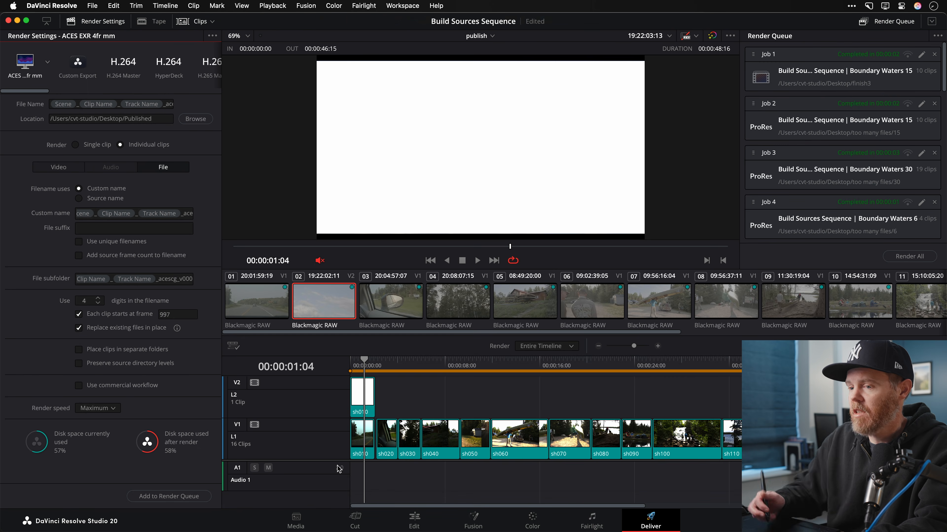
- Add the publish timeline to the render queue and start rendering that job
left_click(172, 496)
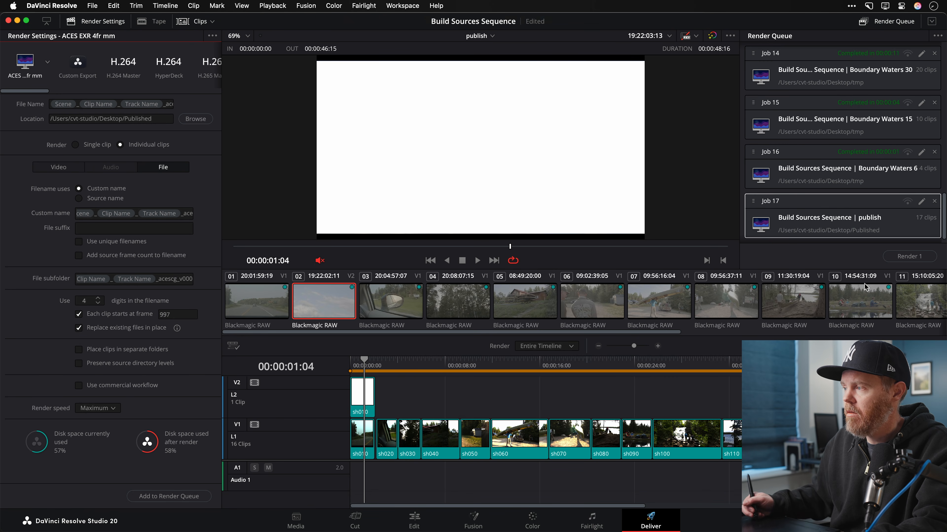
left_click(891, 257)
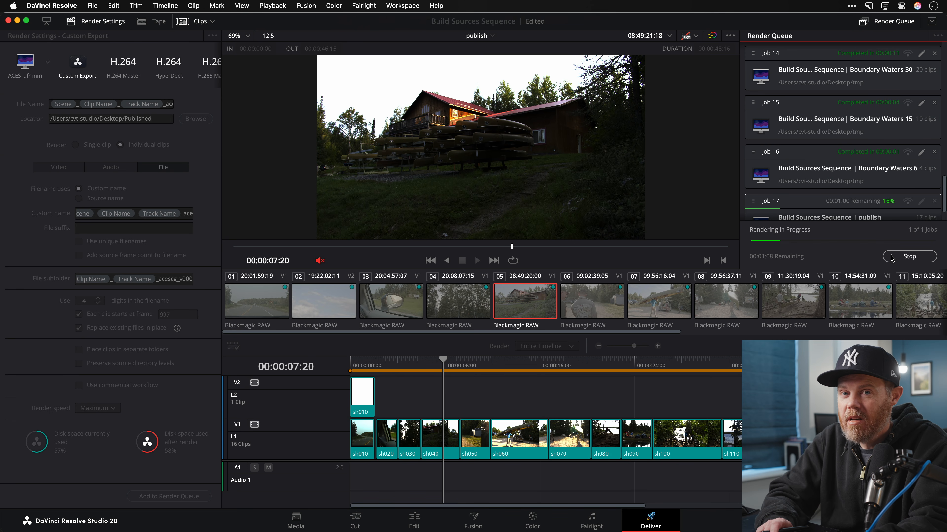
- Switch to Finder and browse the Desktop's Published folder down to the can shot folders
key("super+Tab")
key("super+Tab")
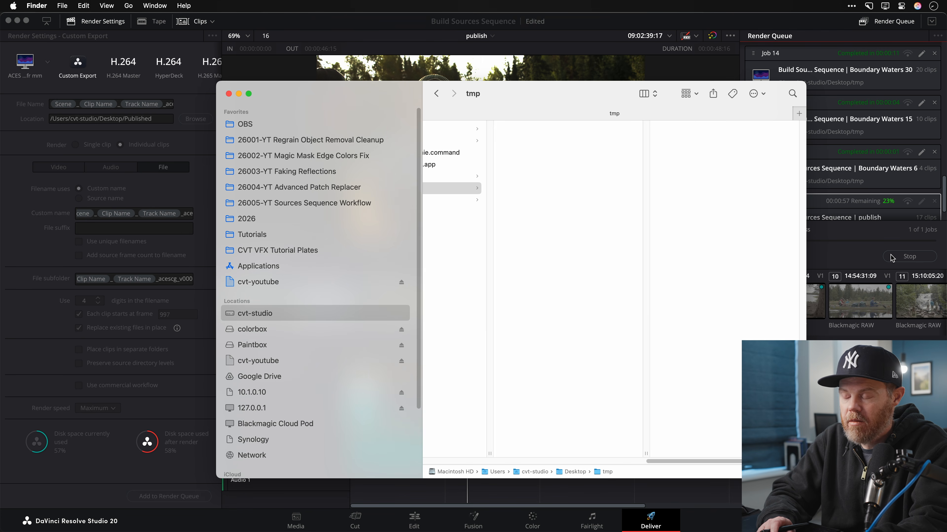
key("super+Up")
key("Right")
key("Down")
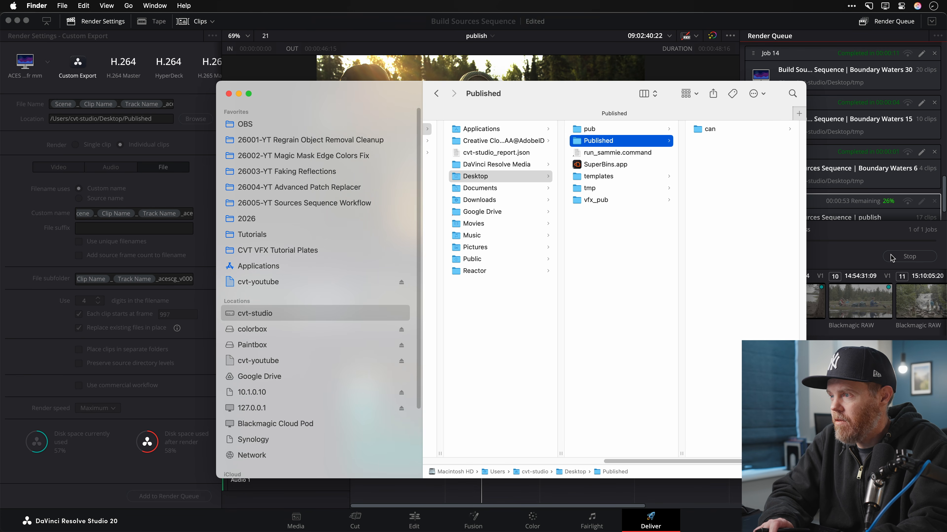
key("Right")
key("Right")
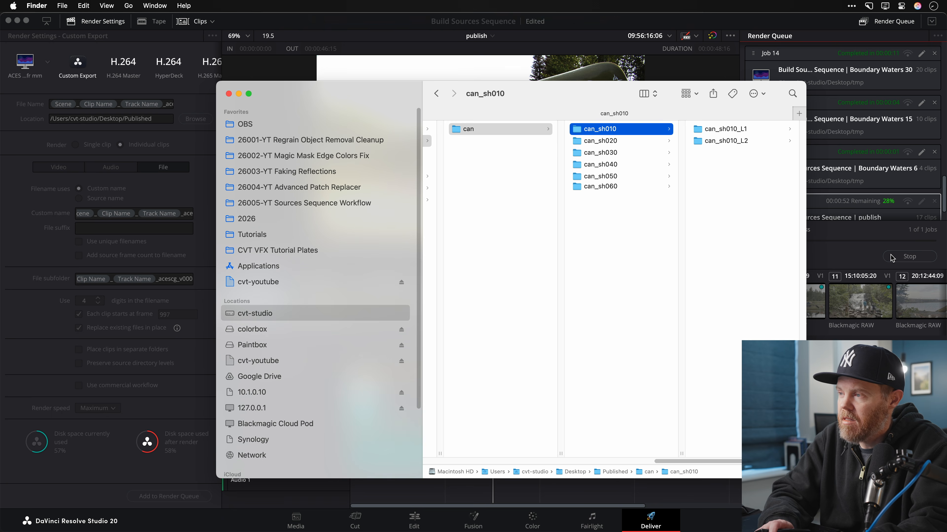
- Examine the L1 and L2 folders inside can_sh010 and the EXR frames in the L1 acescg_v000 folder
key("Right")
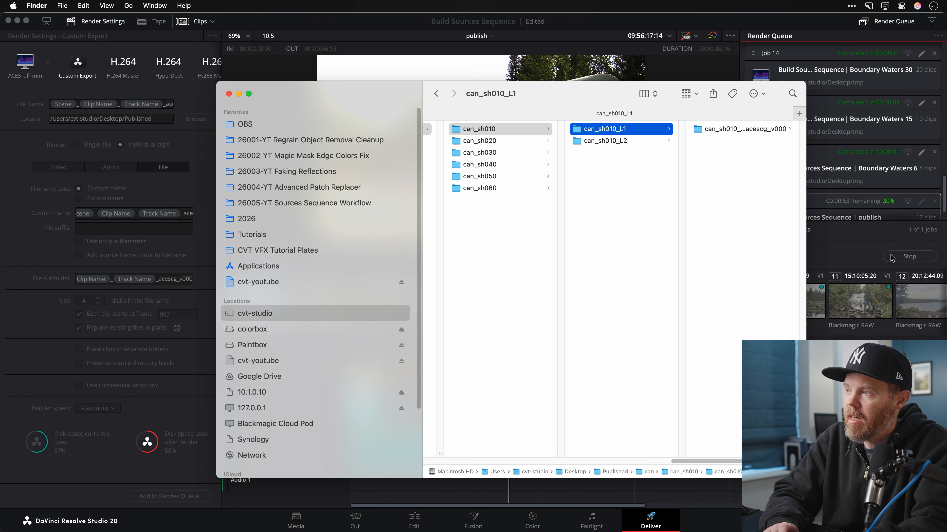
key("Down")
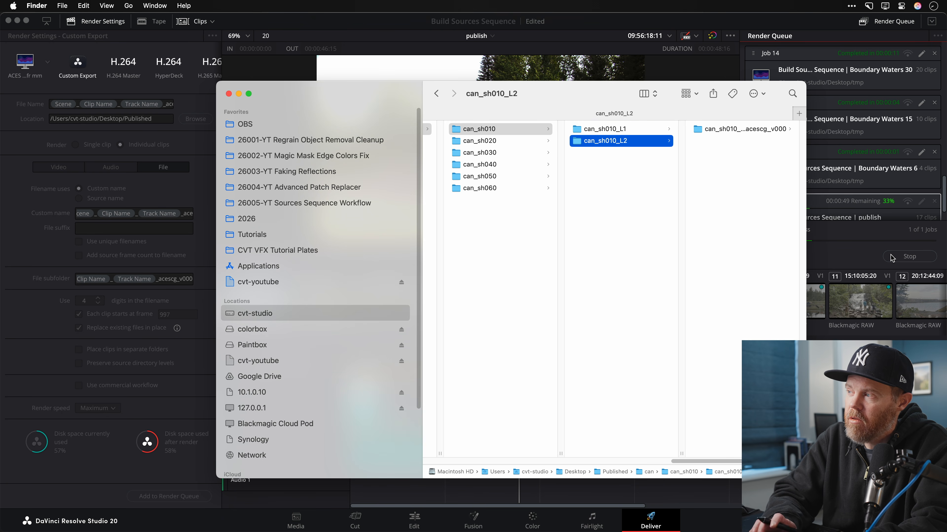
key("Right")
key("Left")
key("Up")
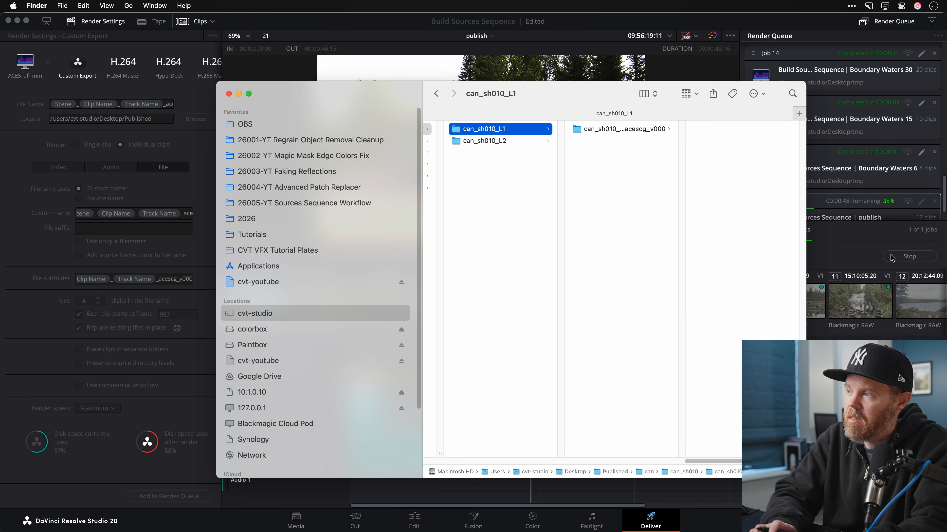
key("Right")
key("Right")
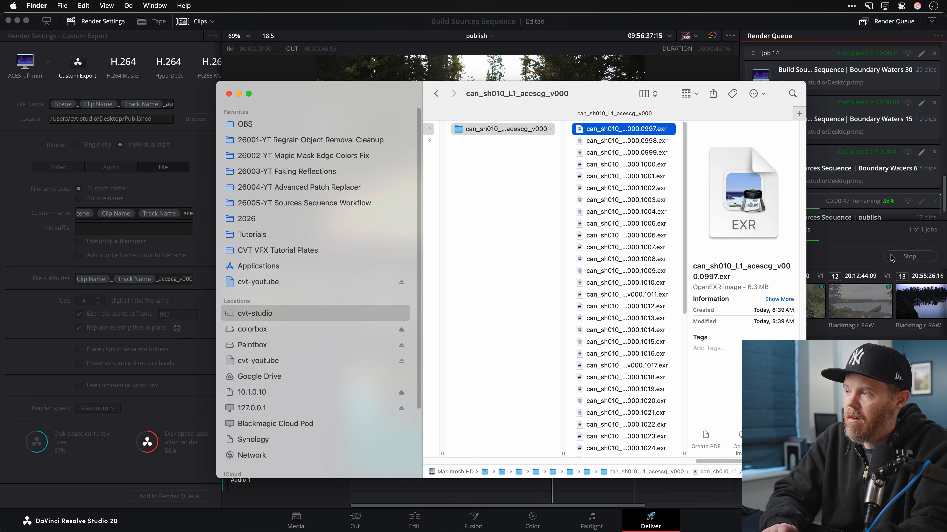
key("Left")
key("Left")
key("Left")
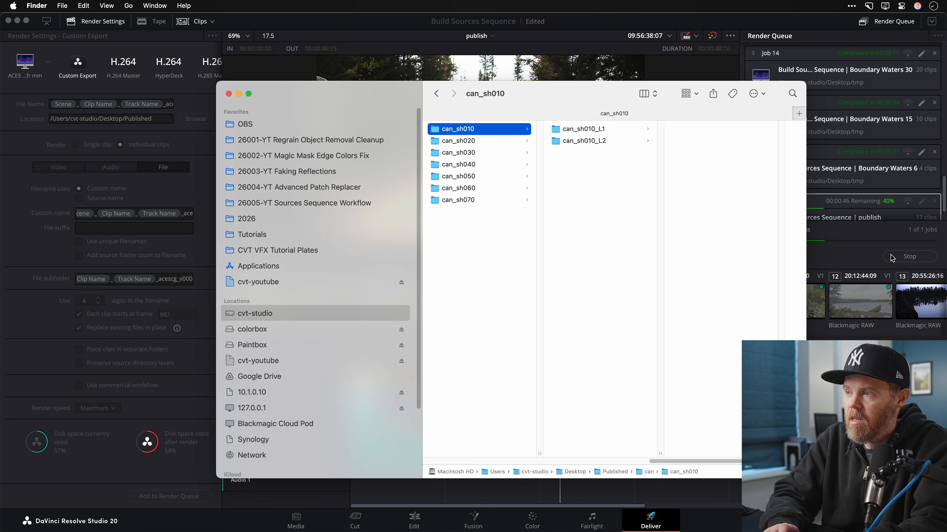
key("Down")
- Enlarge the Finder window and check the published can folder's size in its file information
left_click_drag(366, 86, 260, 74)
left_click_drag(700, 466, 858, 486)
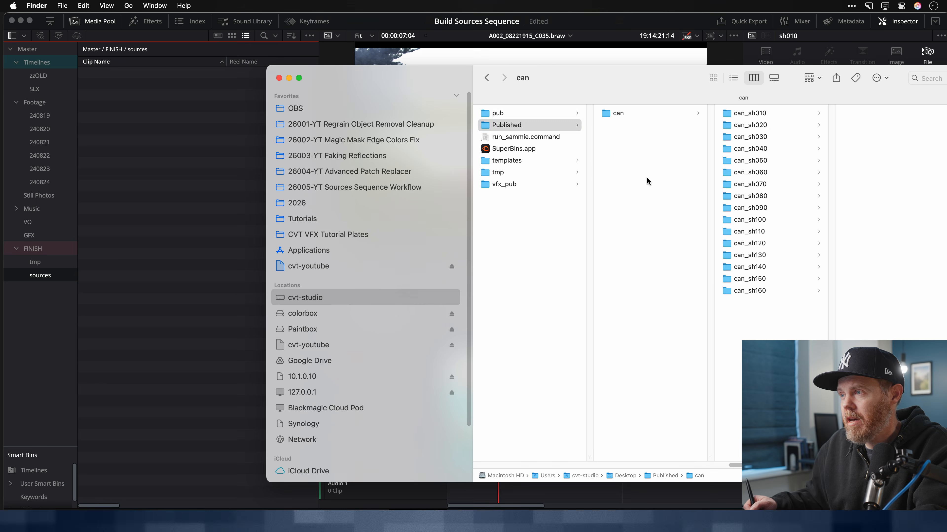
left_click(625, 113)
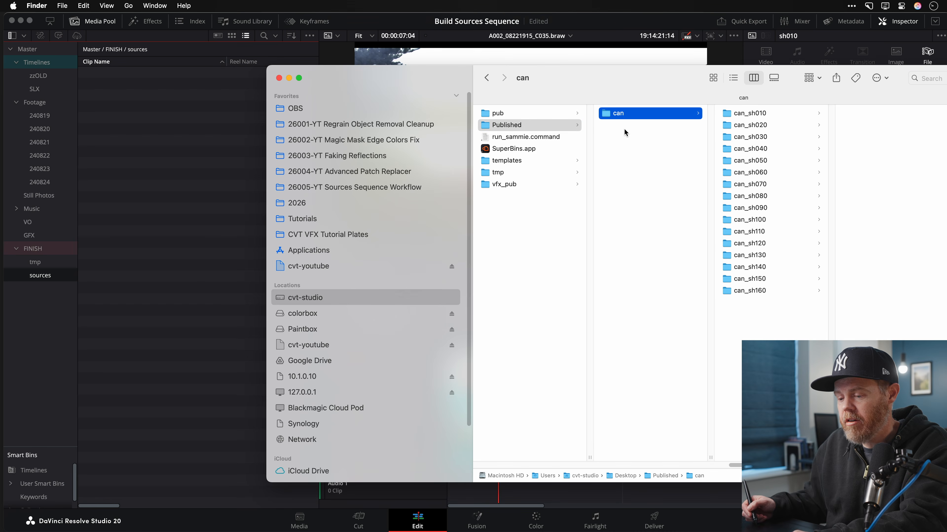
key("super+i")
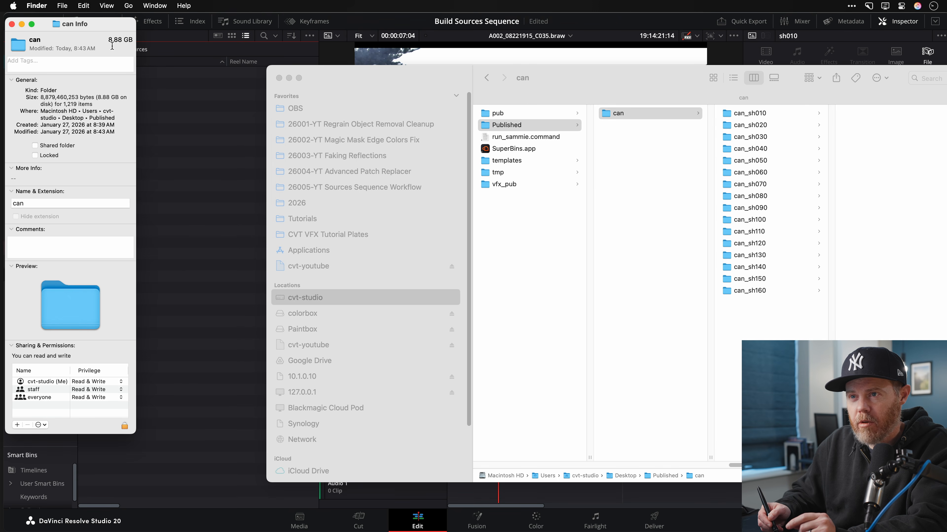
left_click(12, 24)
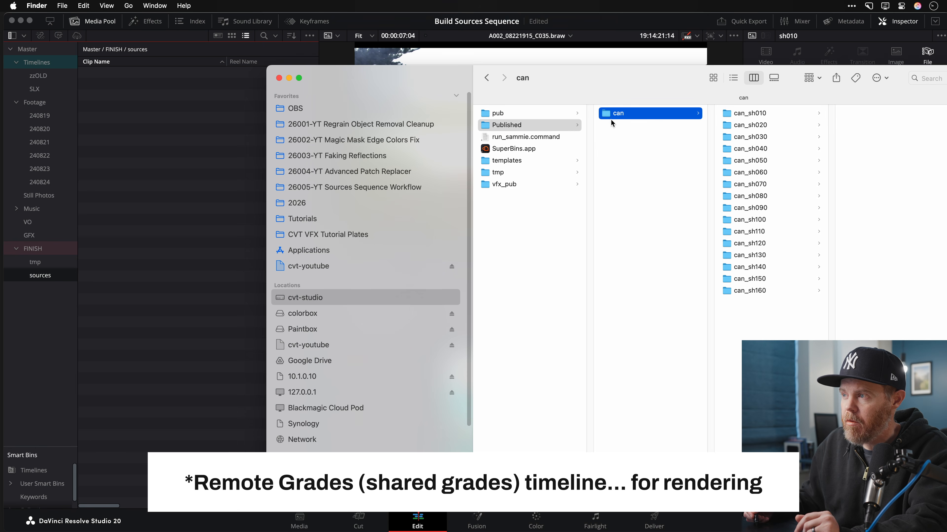
- Import the published can folder's EXR sequences into Resolve's sources bin and narrow the Clip Name column
left_click_drag(605, 111, 135, 253)
left_click(171, 282)
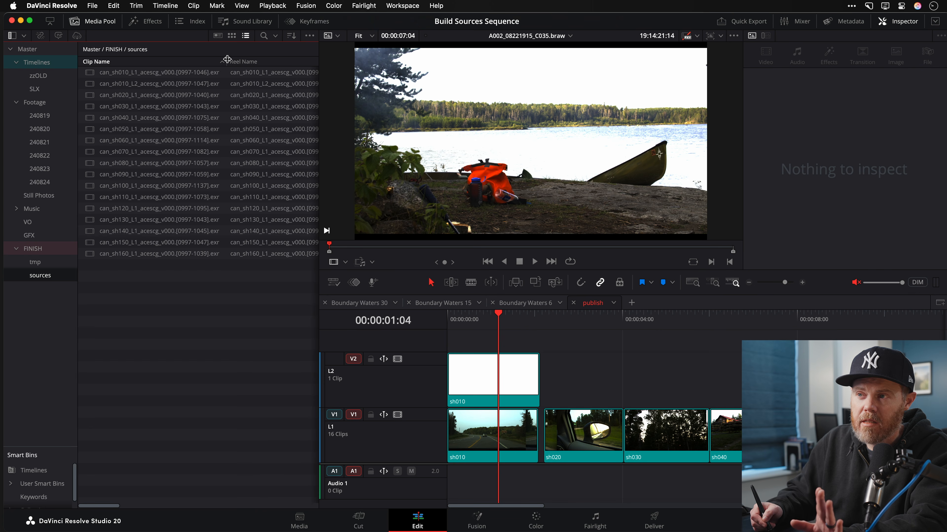
mouse_move(227, 62)
left_mouse_down()
mouse_move(163, 62)
mouse_move(218, 62)
left_mouse_up()
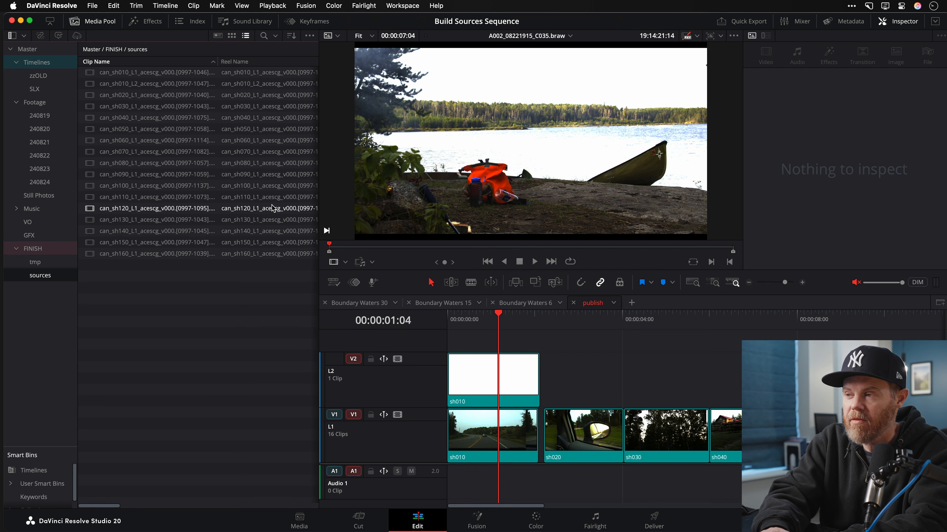
- Set the project's conform options to assist using reel names from Embedding in source clip file, and save
key("shift+9")
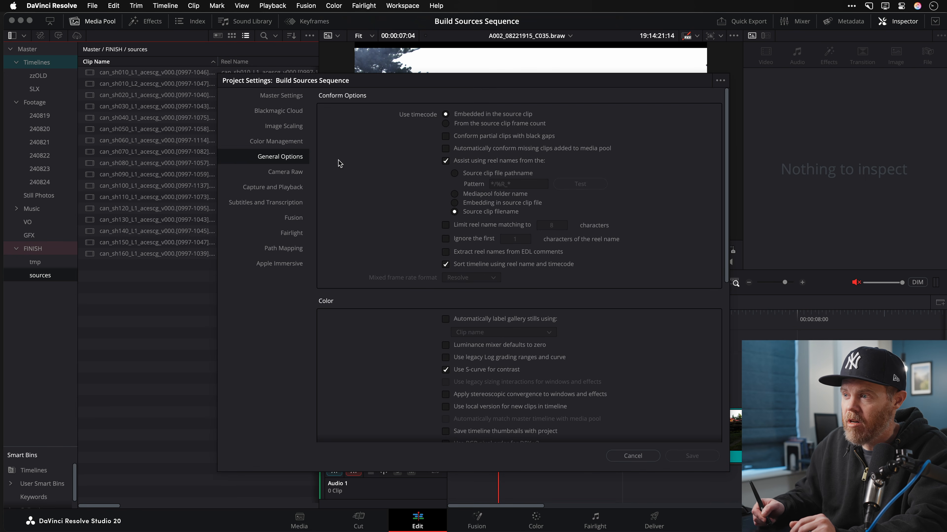
left_click(455, 203)
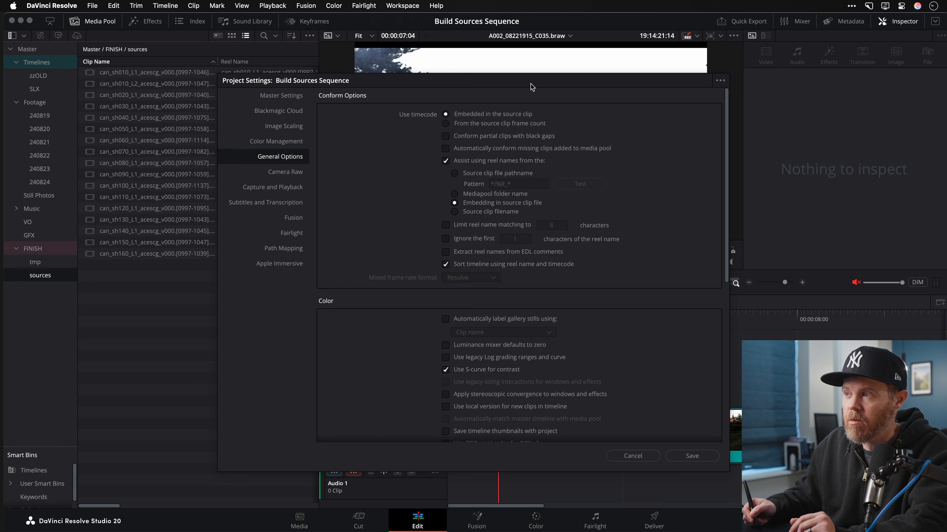
left_click_drag(531, 87, 633, 67)
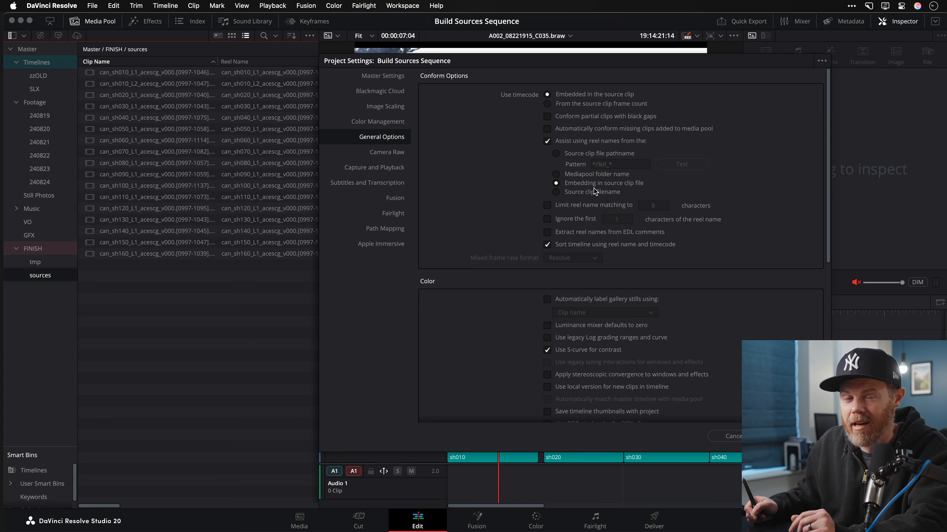
left_click(794, 436)
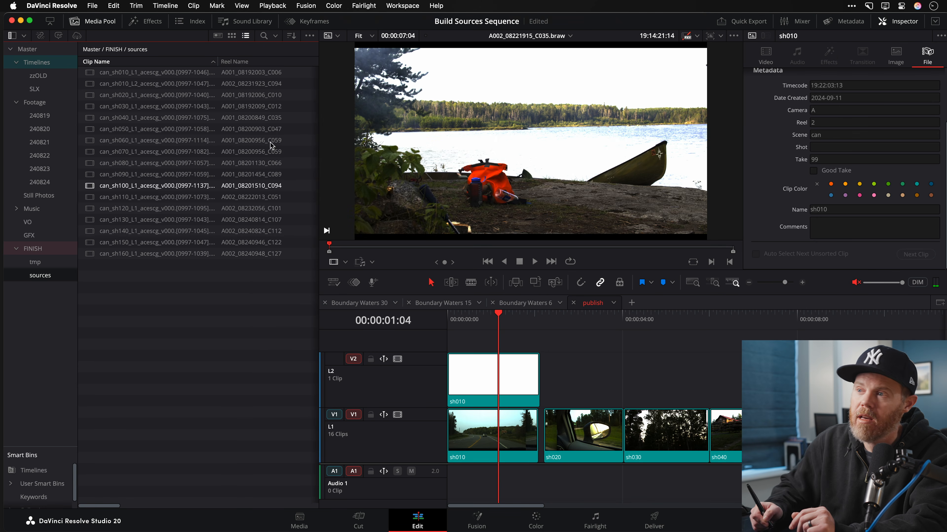
- Check the reel names, start timecodes and metadata of the sh140 and sh050 EXR clips in the sources bin
left_click(257, 232)
scroll(257, 232, "right", 2)
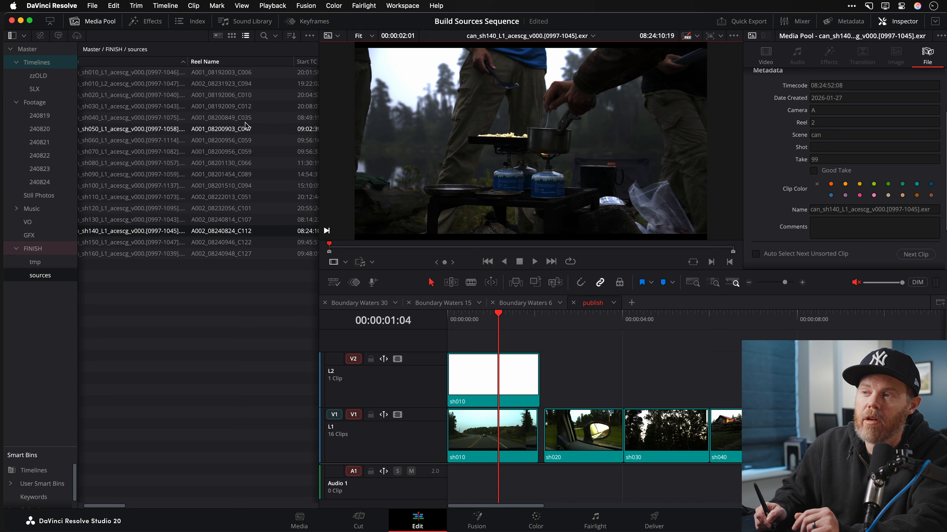
left_click(245, 129)
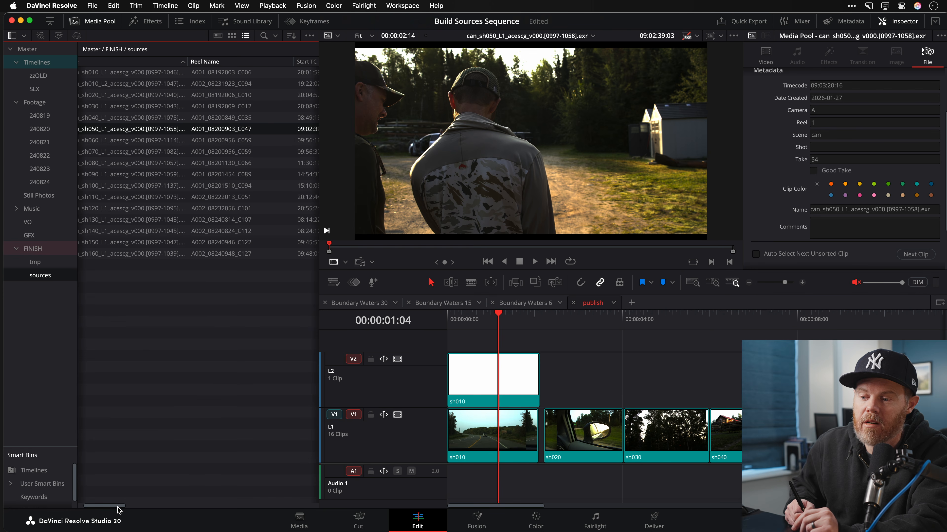
left_click_drag(121, 507, 106, 507)
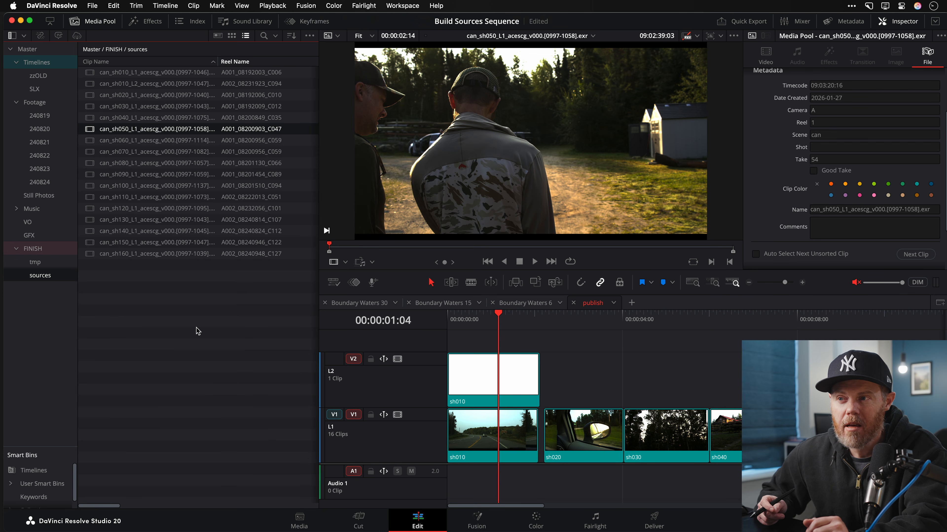
- Widen the Clip Name column and run the RemoveSequencePadding script to strip frame ranges and extensions from the EXR clip names
left_click_drag(220, 60, 236, 61)
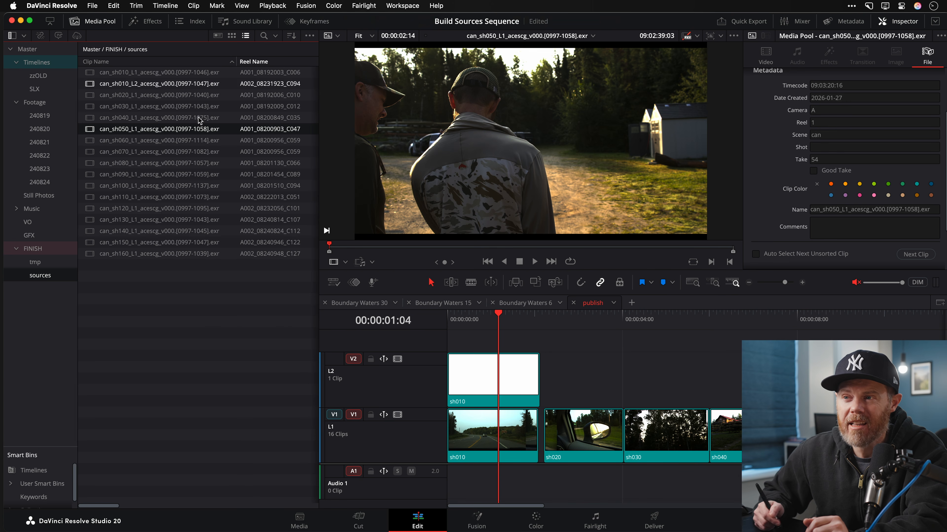
left_click(177, 308)
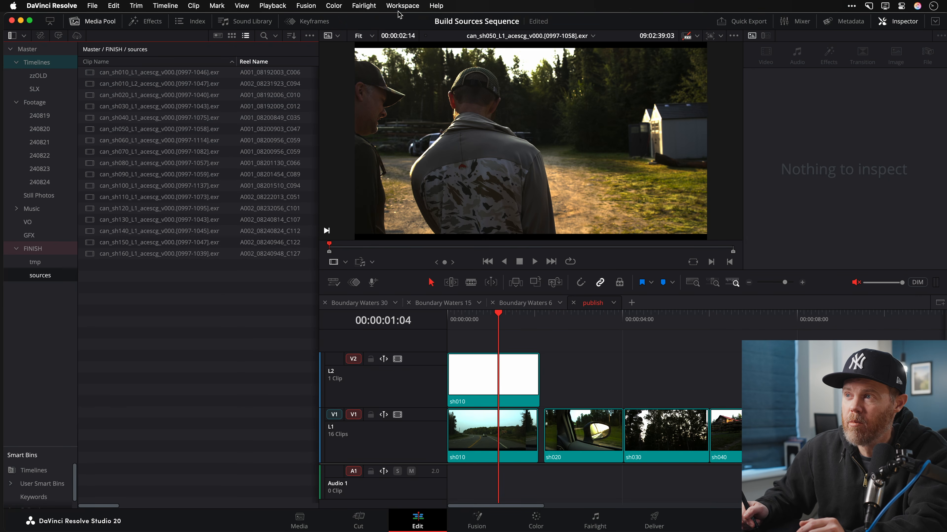
left_click(398, 7)
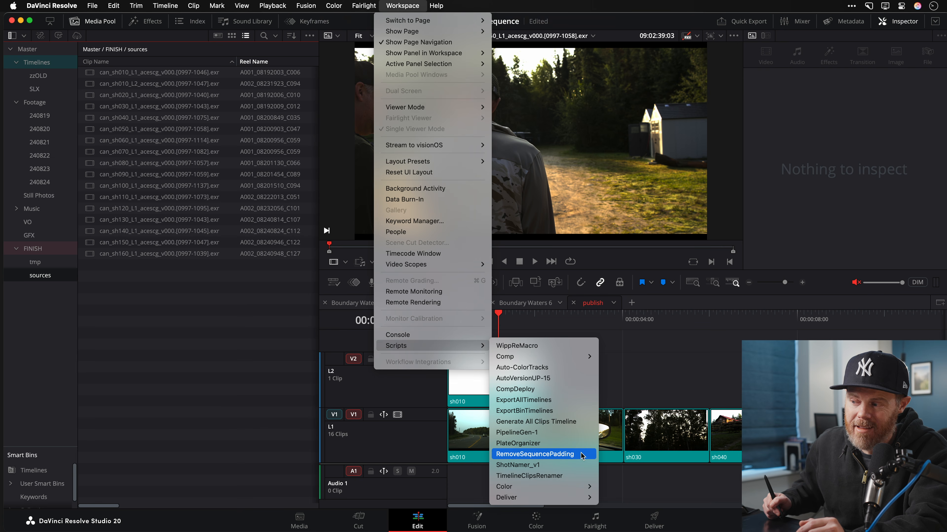
left_click(535, 454)
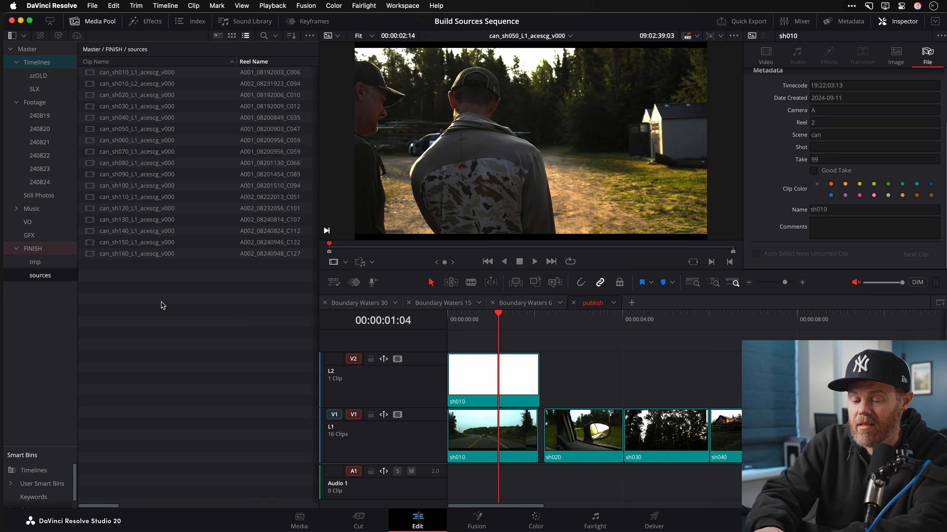
- Turn off Use local version for new clips in timeline in the project's general color options and save
key("shift+9")
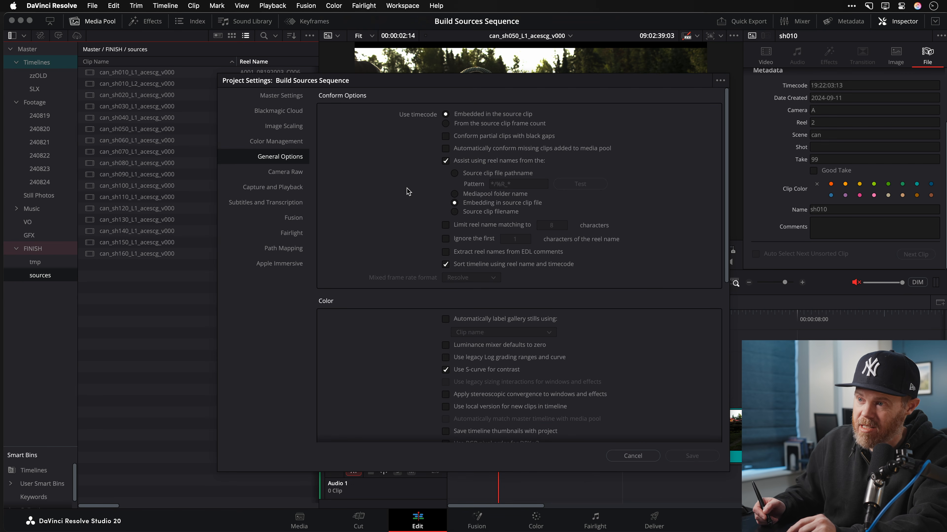
scroll(403, 261, "down", 5)
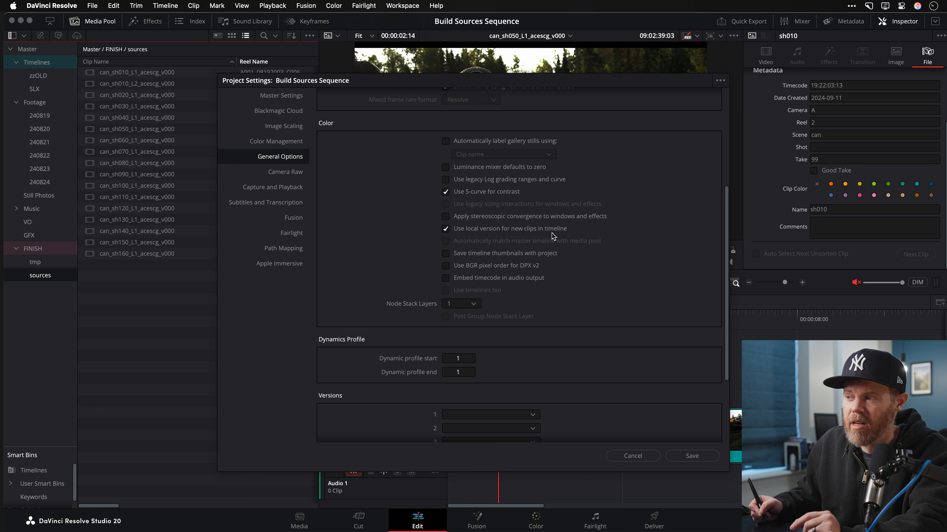
left_click(446, 229)
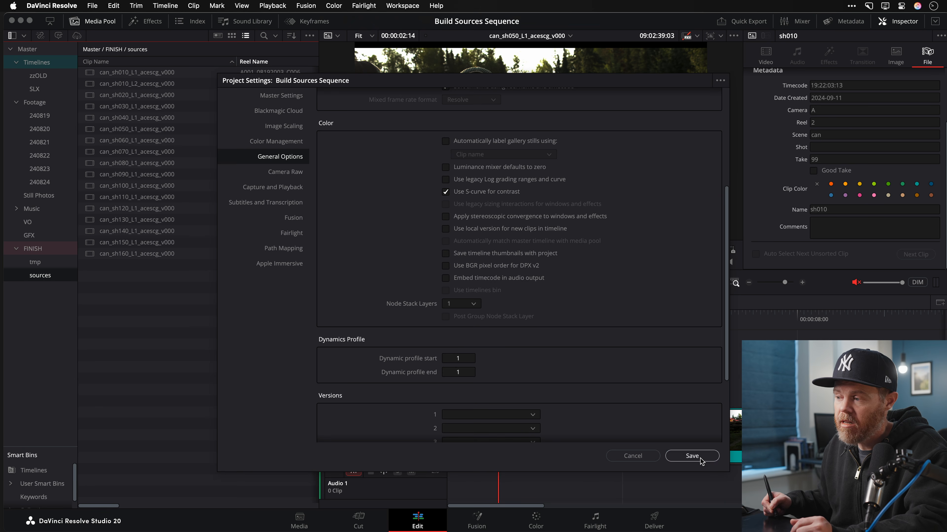
left_click(691, 456)
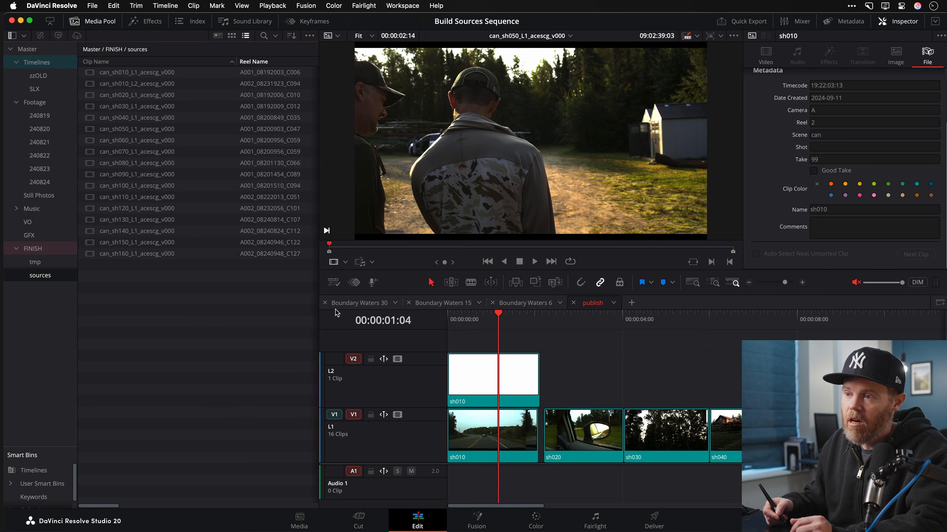
- Create a timeline named sources from the sources bin, with Use selected mark in and out turned off
right_click(51, 280)
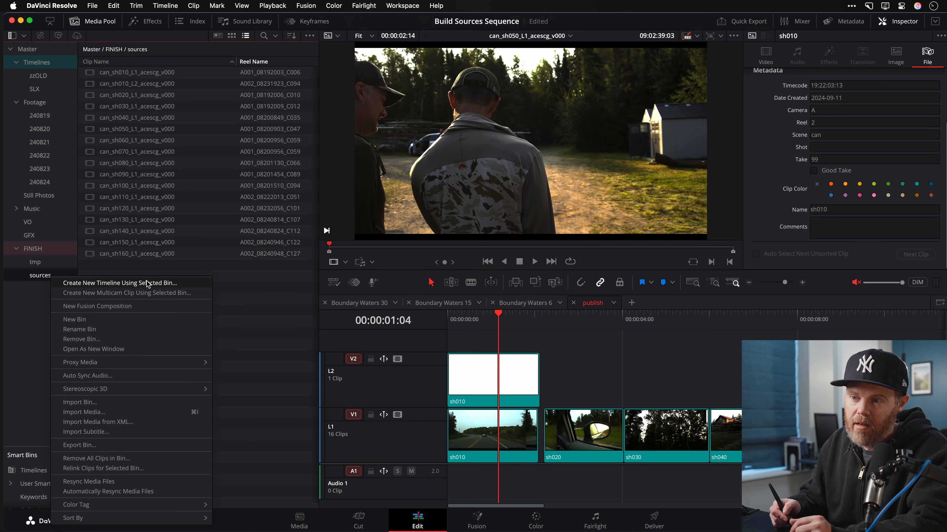
left_click(182, 285)
type("sources")
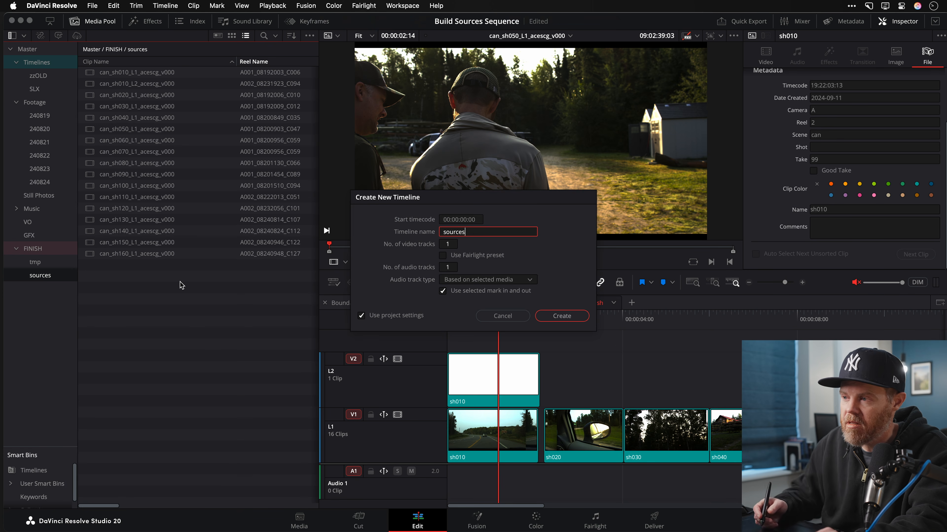
left_click(443, 291)
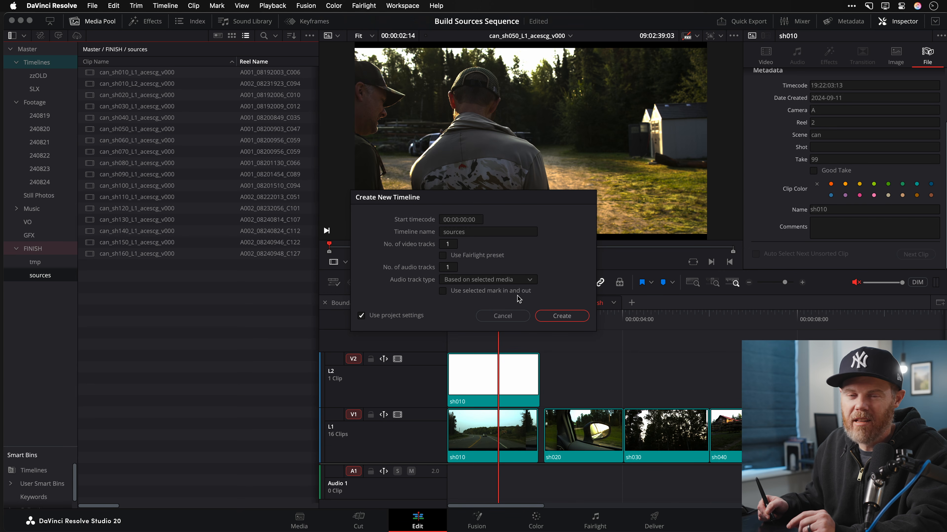
left_click(572, 316)
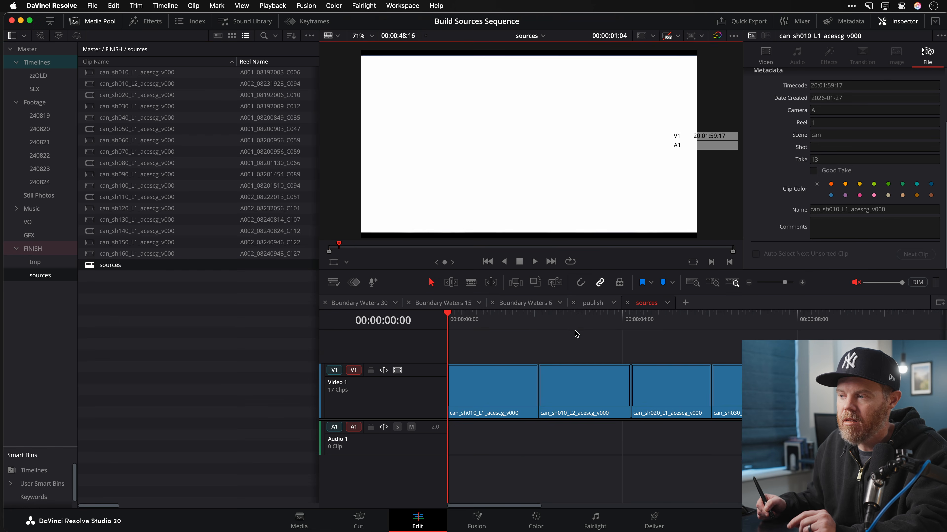
- Set the clip color of all EXR clips in the sources bin to orange, leaving the sources timeline out
left_click(176, 255)
left_click(194, 75, "shift")
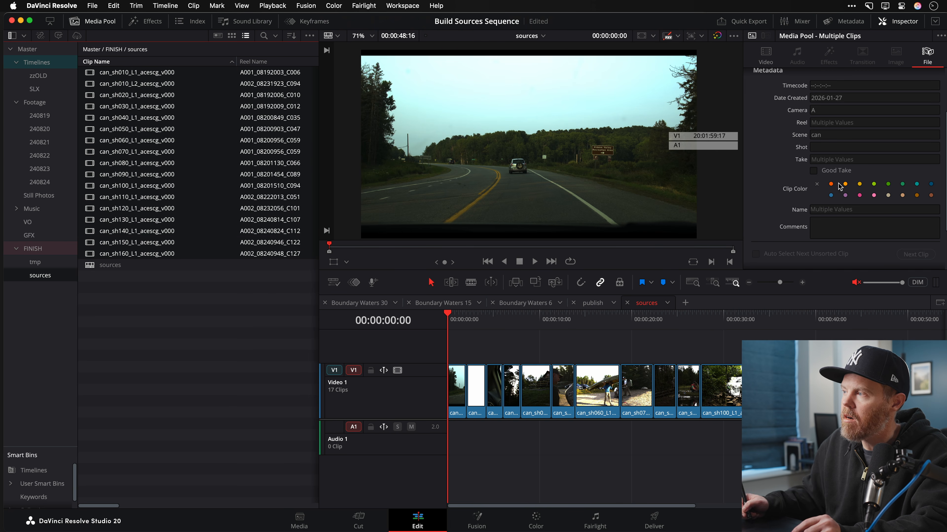
left_click(831, 184)
left_click_drag(641, 328, 610, 323)
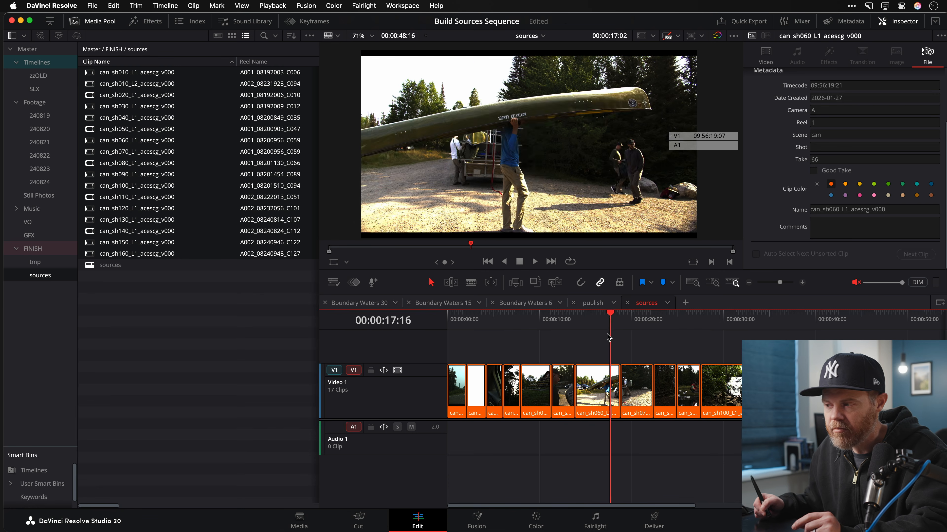
left_click(230, 351)
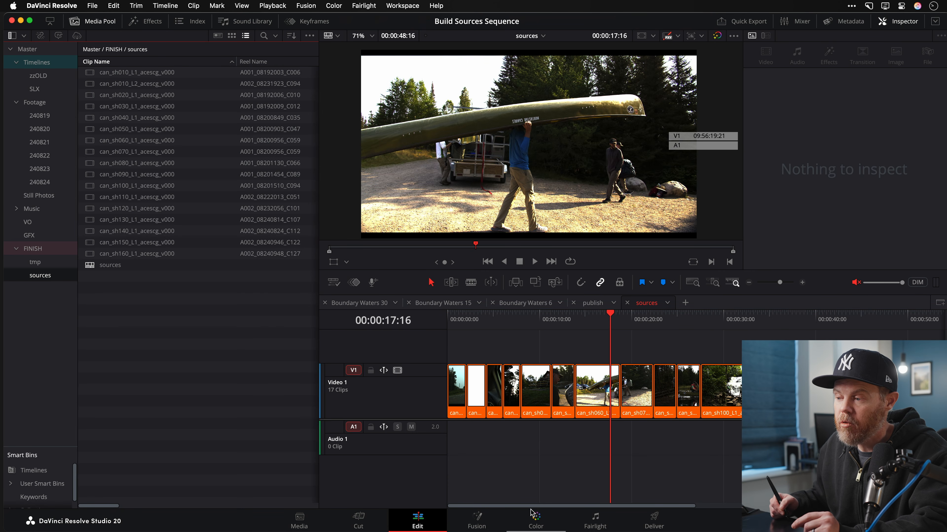
- Check the clip names and grade version type on the Color page thumbnails, and scrub through the sources timeline on the Edit page
left_click(532, 516)
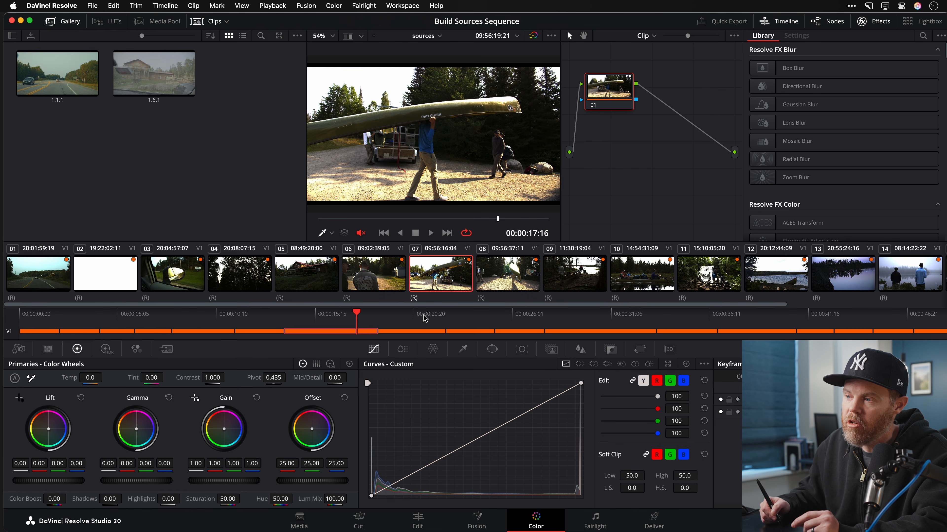
double_click(414, 298)
double_click(415, 301)
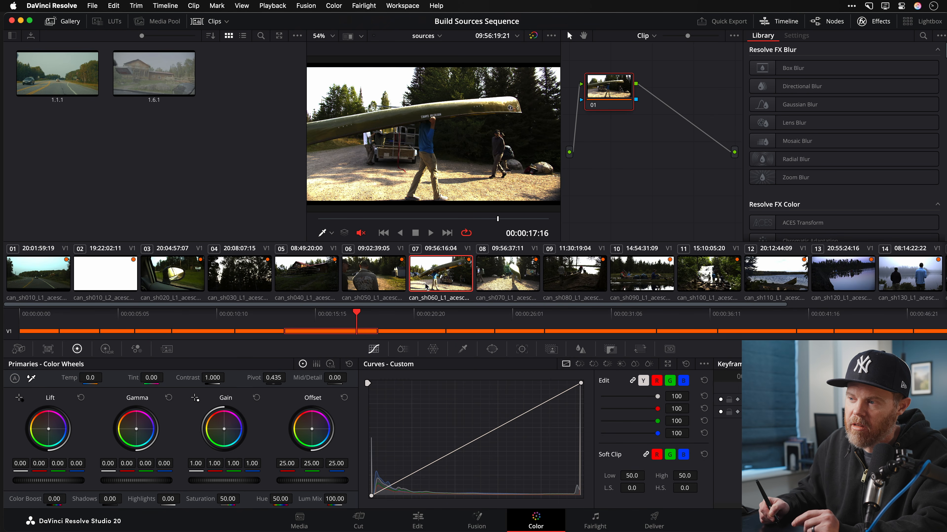
double_click(421, 300)
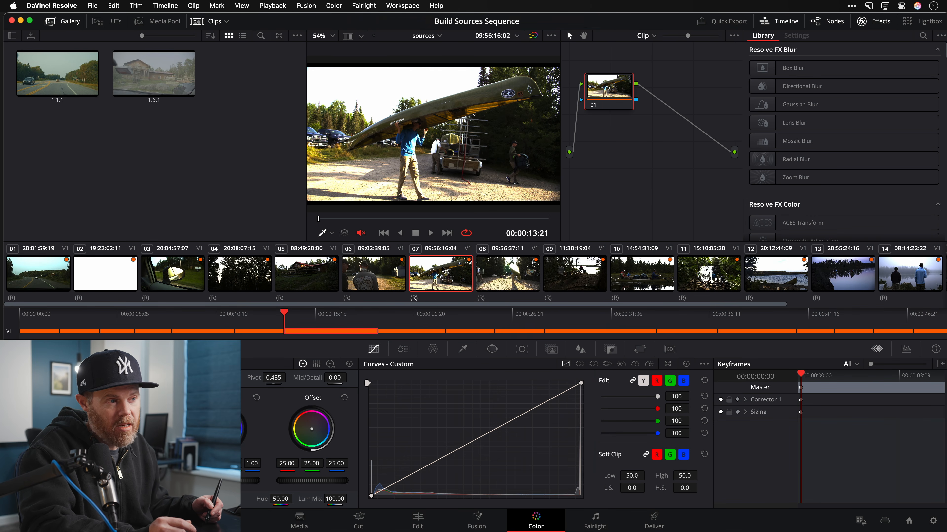
right_click(431, 275)
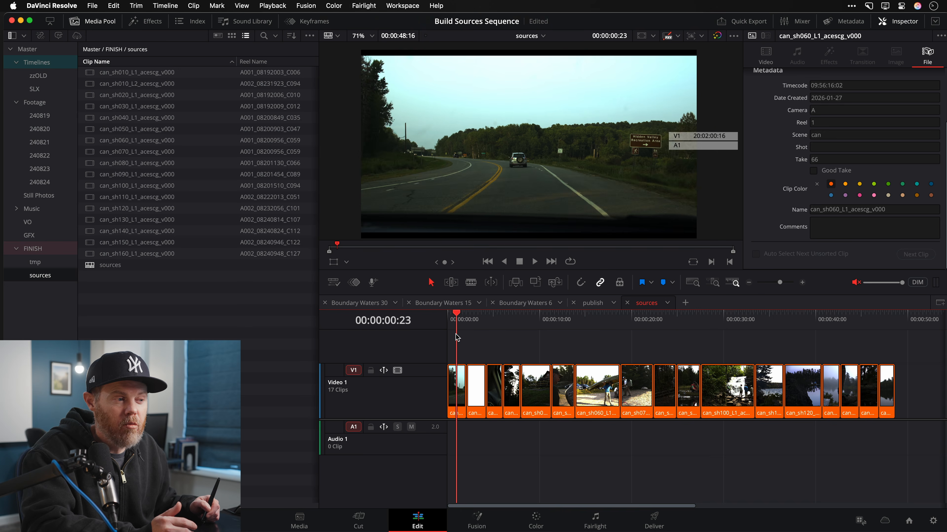
left_click_drag(455, 338, 734, 323)
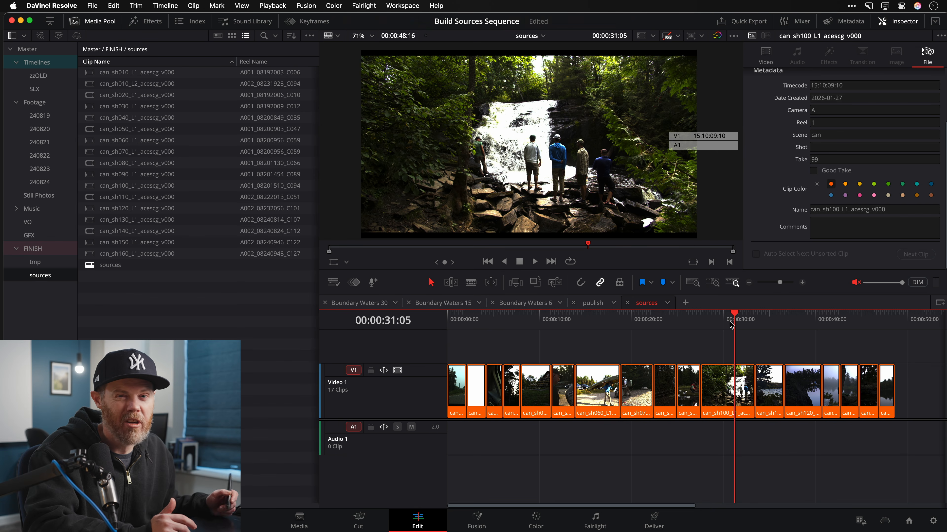